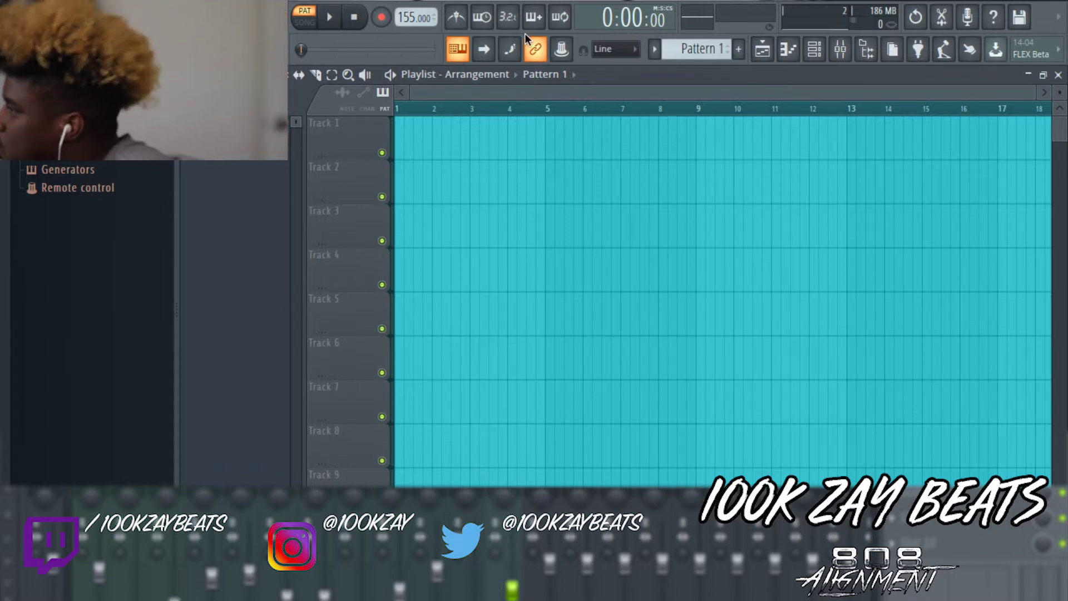
- Add the 808 1 sample from the 808s folder of 100KZAY DRUM KIT 2019 to the channel rack as a new channel
left_click(815, 49)
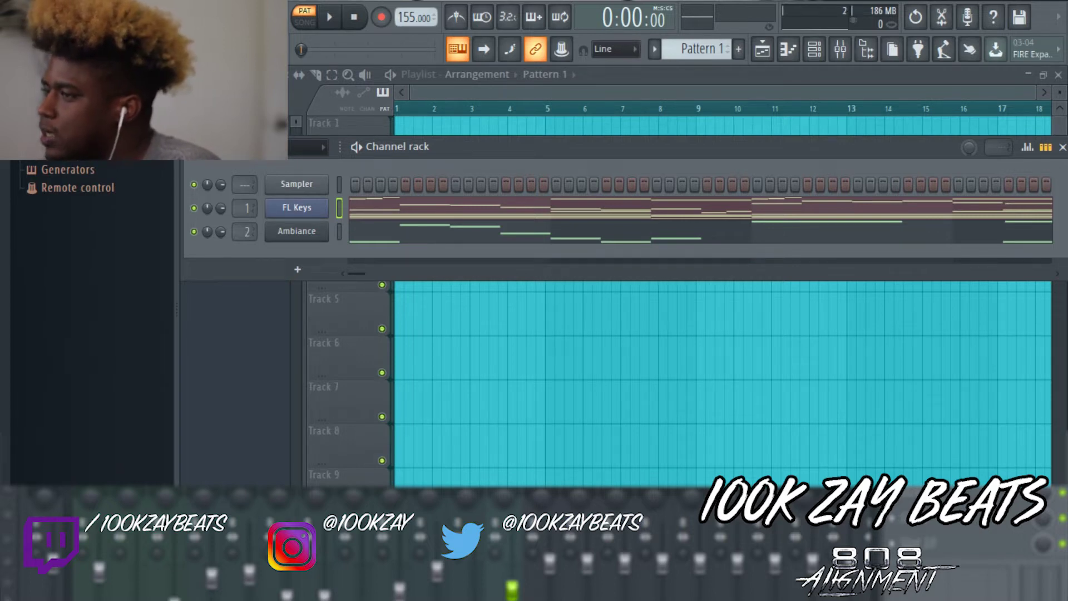
left_click(42, 94)
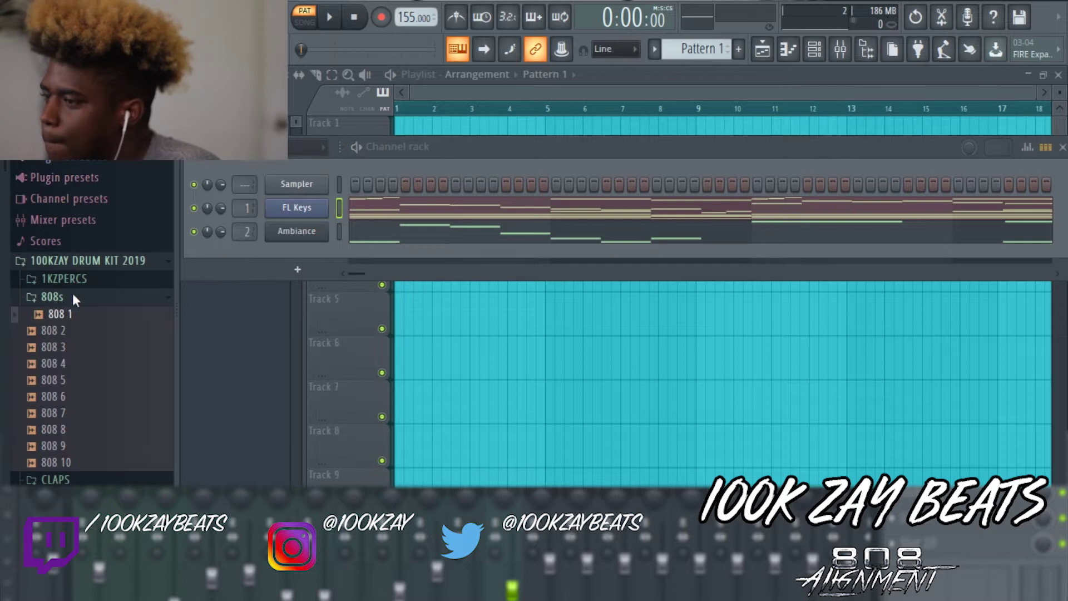
left_click(67, 313)
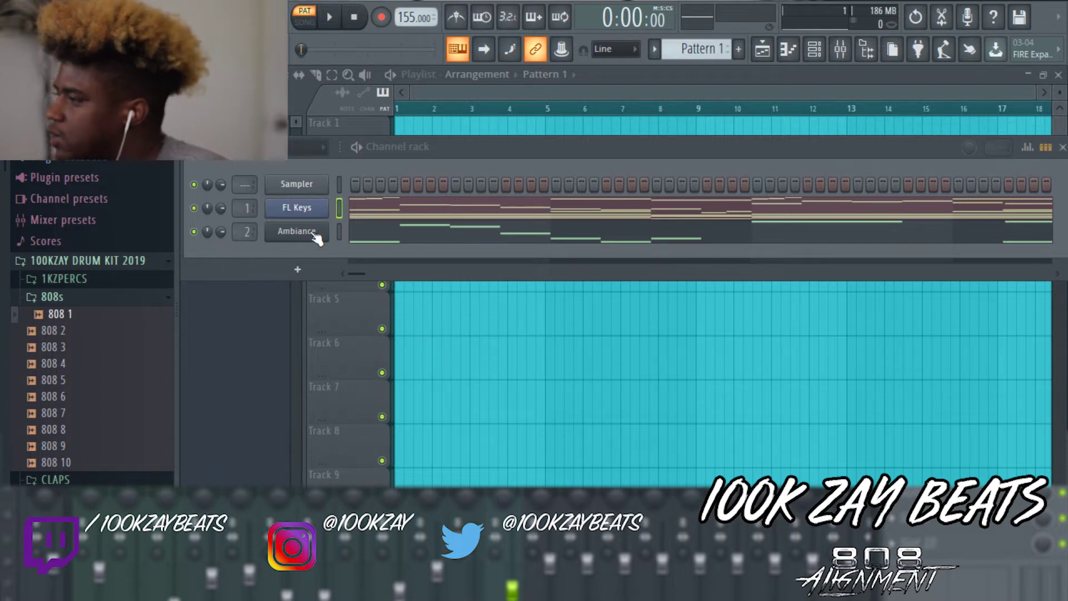
left_click_drag(54, 313, 57, 325)
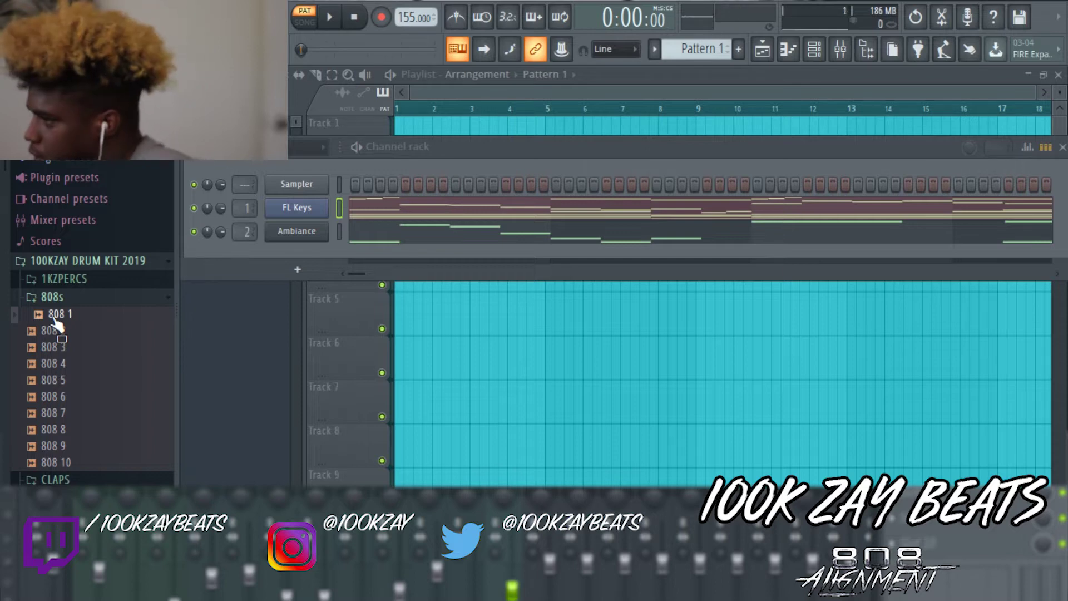
left_click(54, 318)
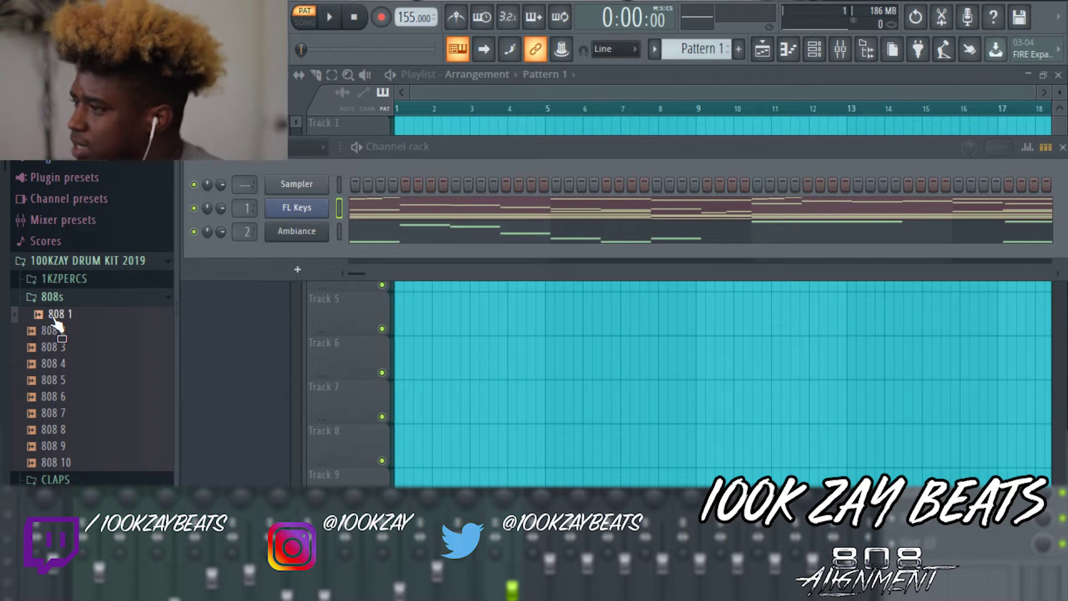
left_click_drag(55, 320, 298, 253)
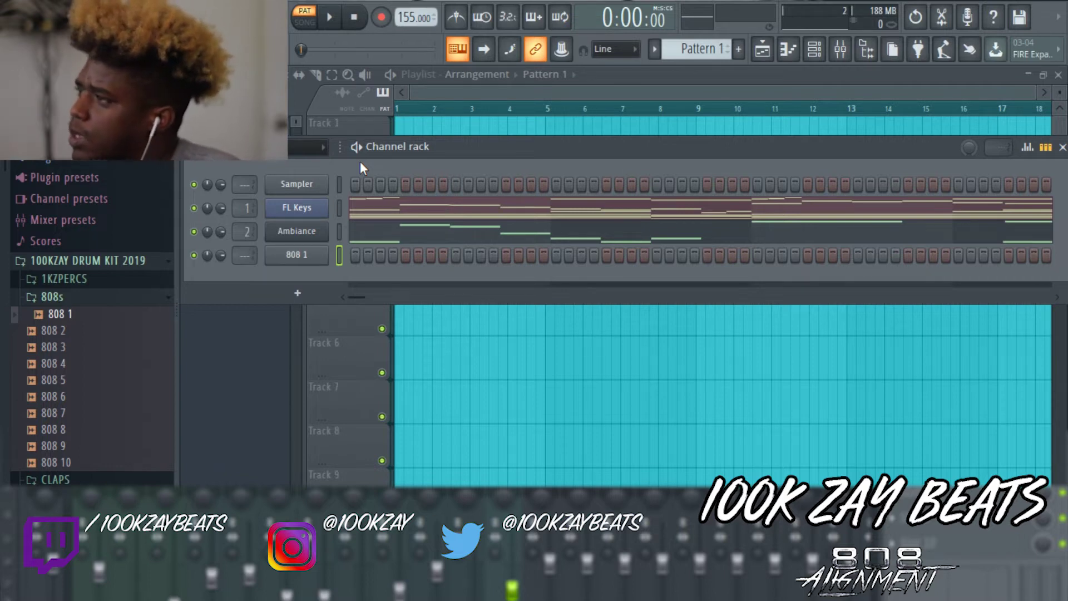
- Play the pattern with the metronome enabled and route the 808 1 channel to mixer track 3
key("space")
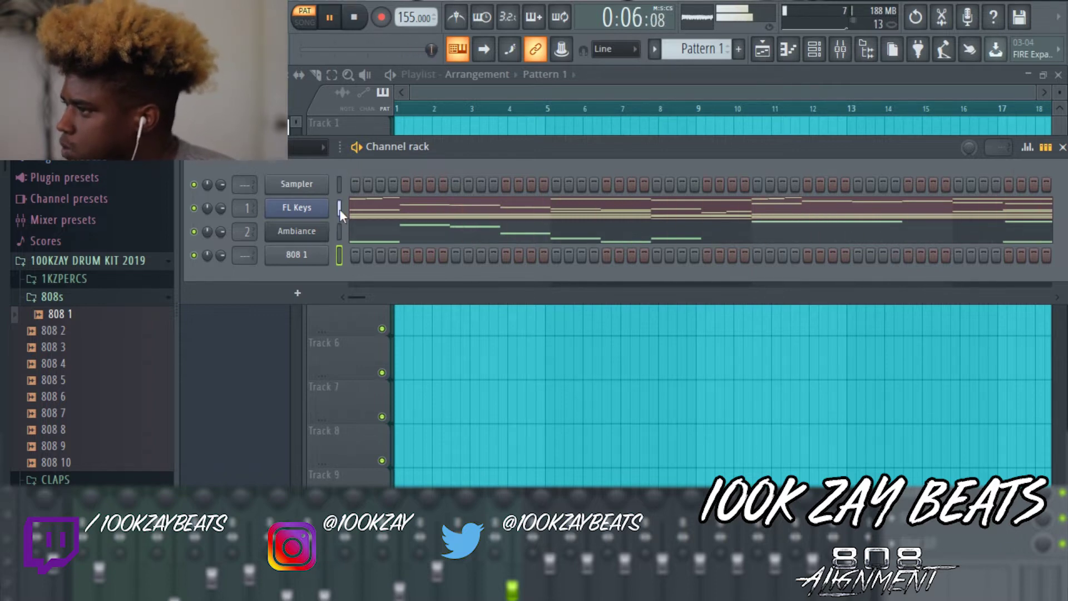
left_click(456, 17)
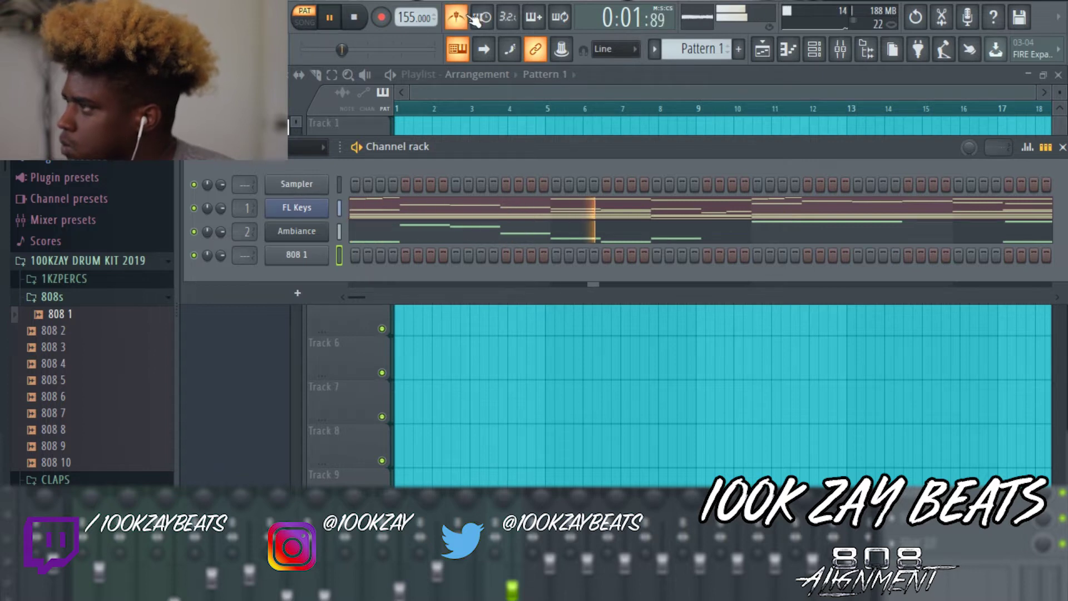
left_click_drag(309, 257, 306, 257)
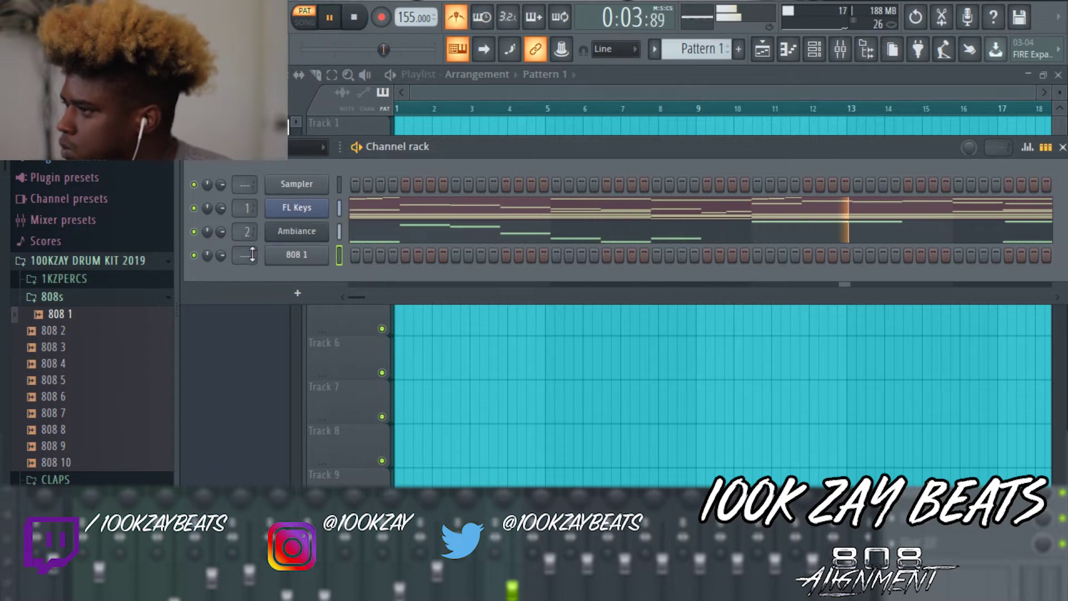
scroll(240, 257, "up", 3)
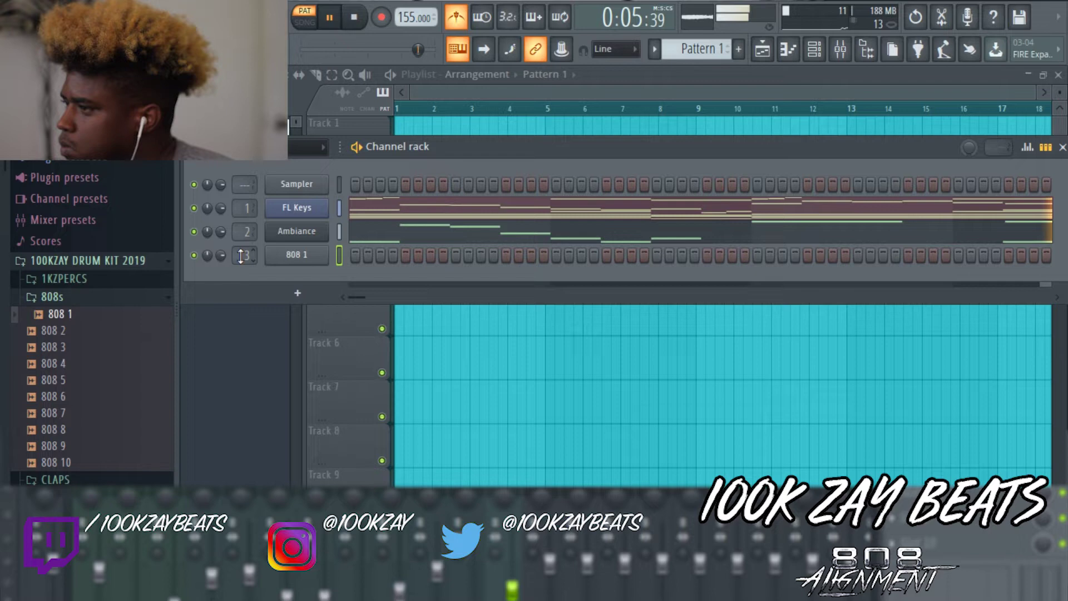
- Enable the 808 1 channel's volume envelope with maximum hold and zero attack, decay and release, and stop playback
left_click(294, 256)
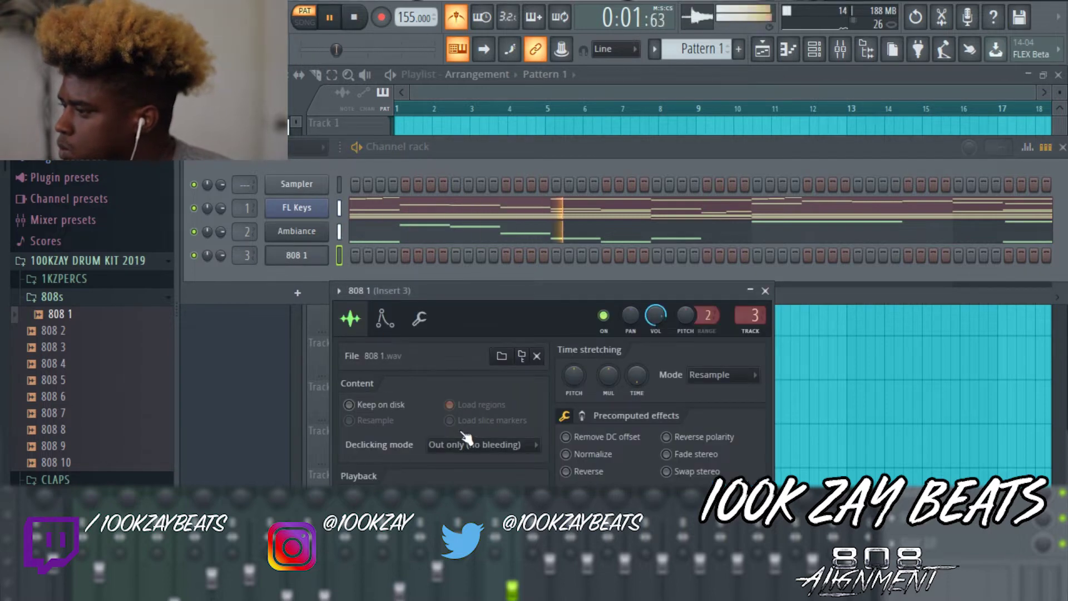
left_click(426, 322)
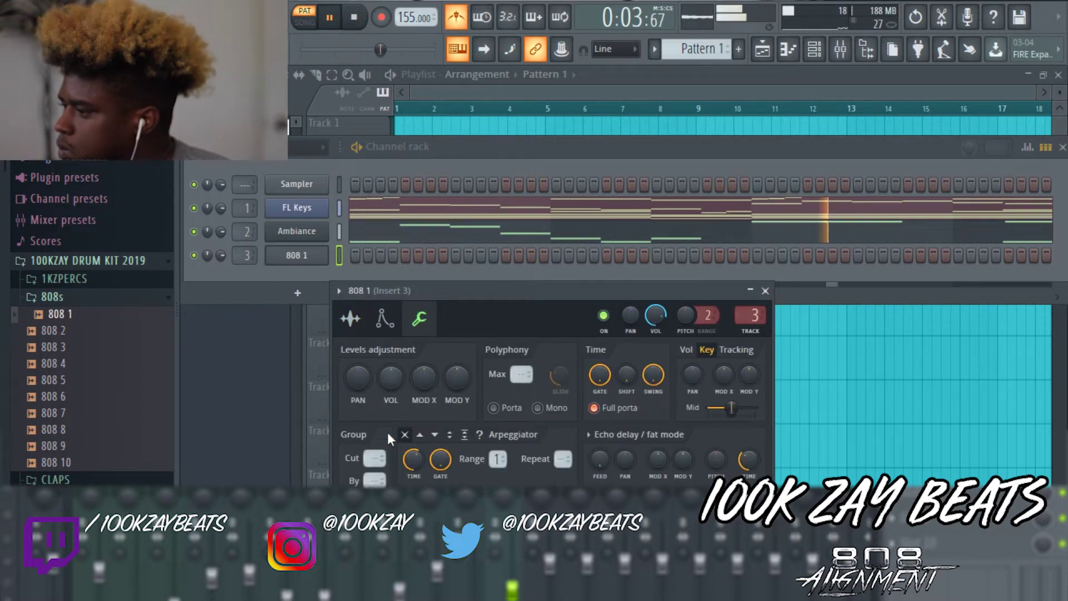
left_click(350, 462)
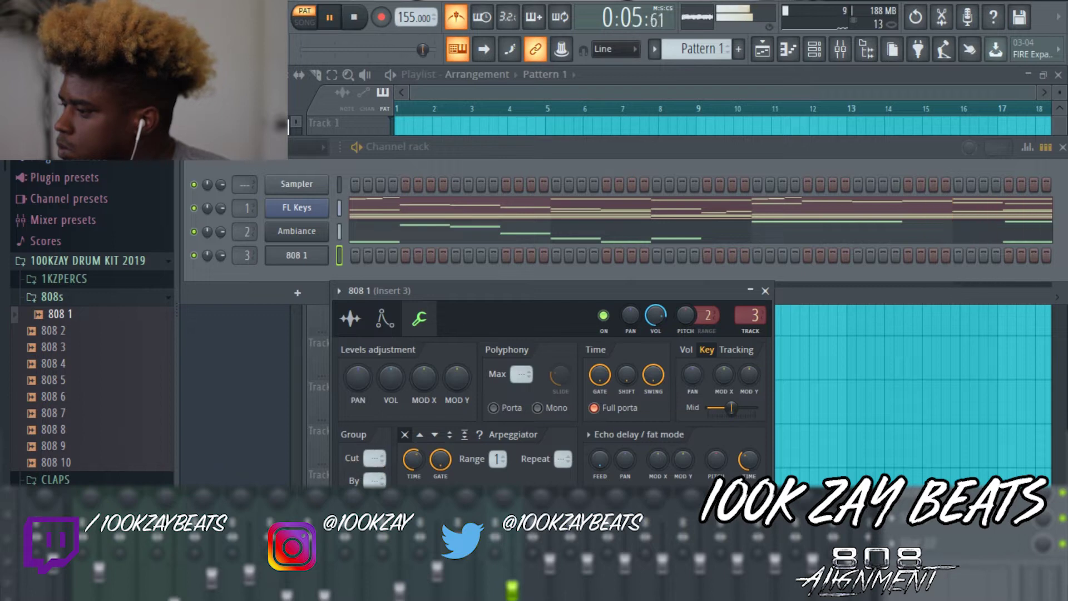
left_click(385, 320)
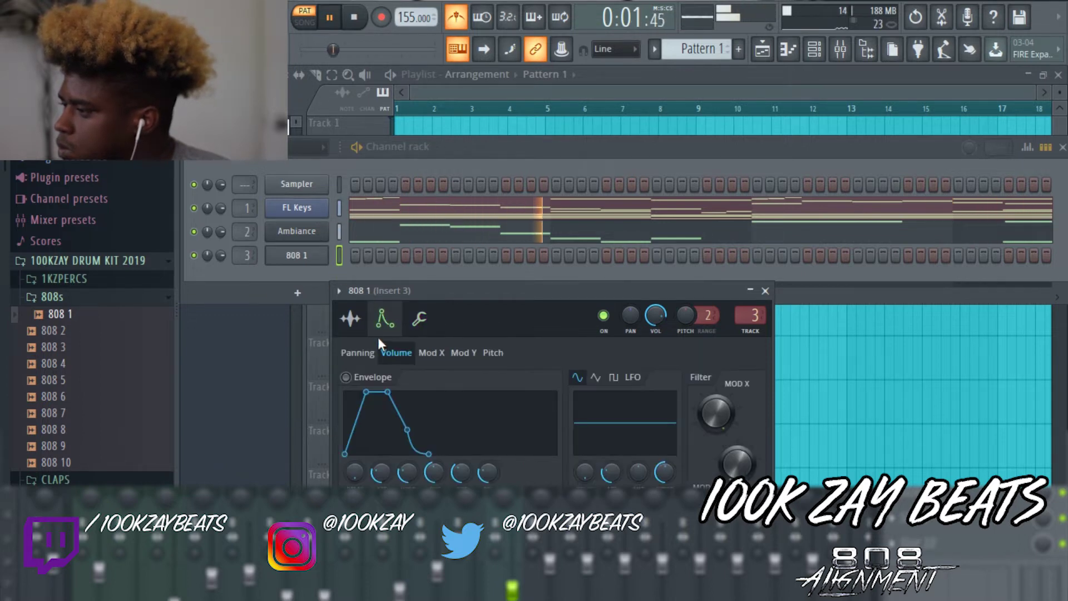
left_click(345, 377)
left_click_drag(409, 473, 408, 427)
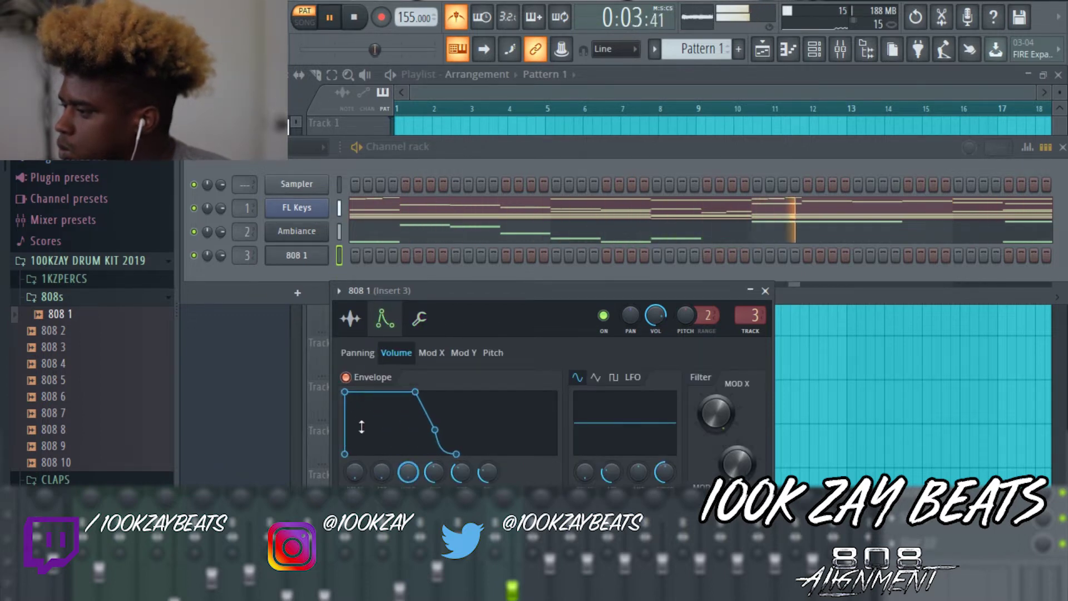
left_click_drag(435, 472, 435, 515)
left_click_drag(489, 473, 488, 515)
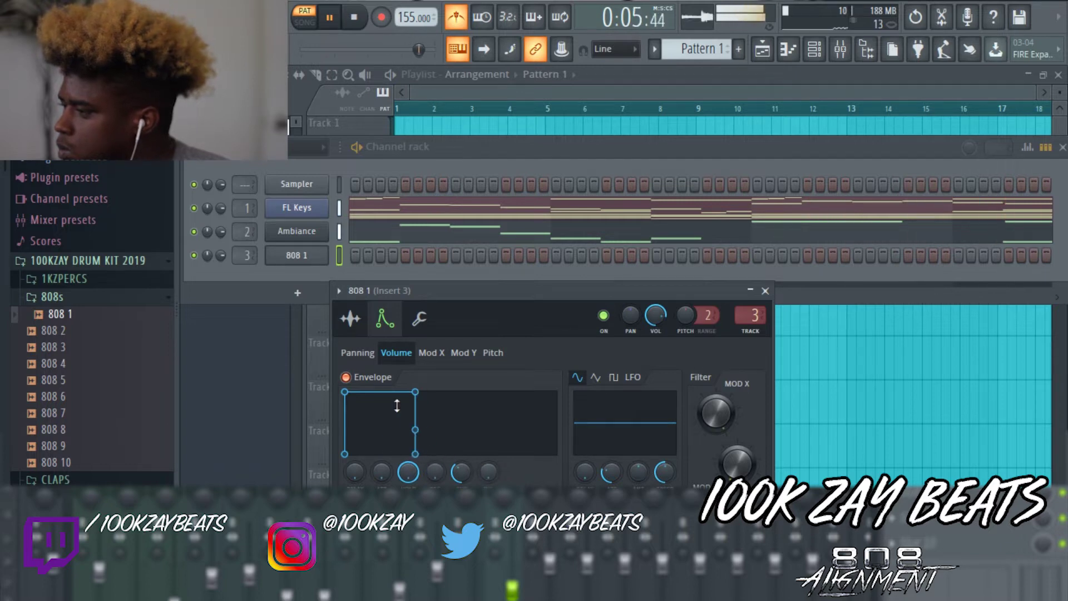
key("space")
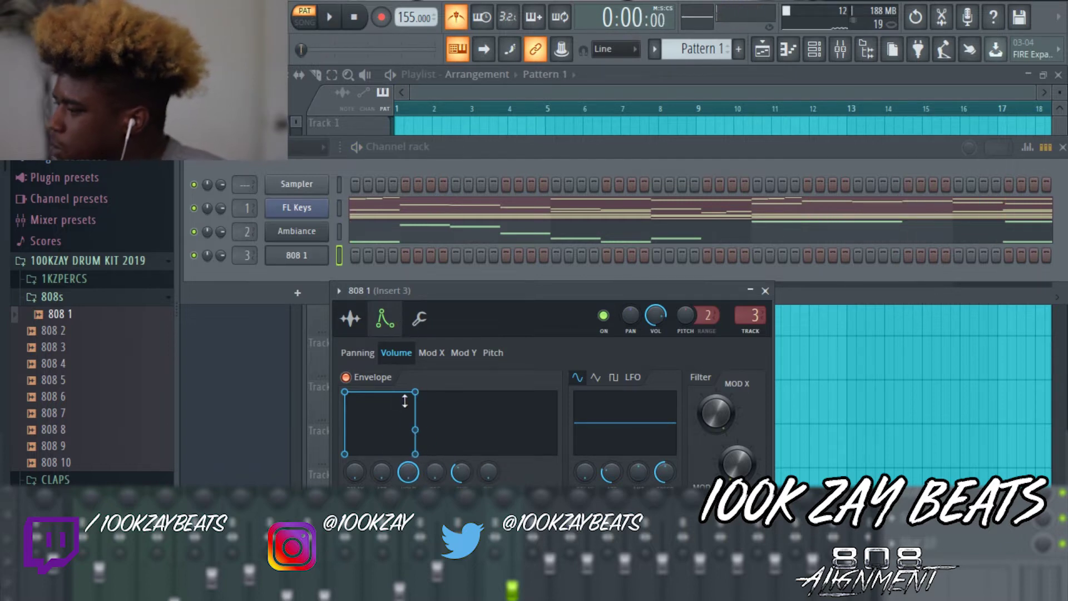
- Set the 808 1 channel's Cut and By groups to 3, raise its volume level adjustment, and close its settings
left_click(349, 319)
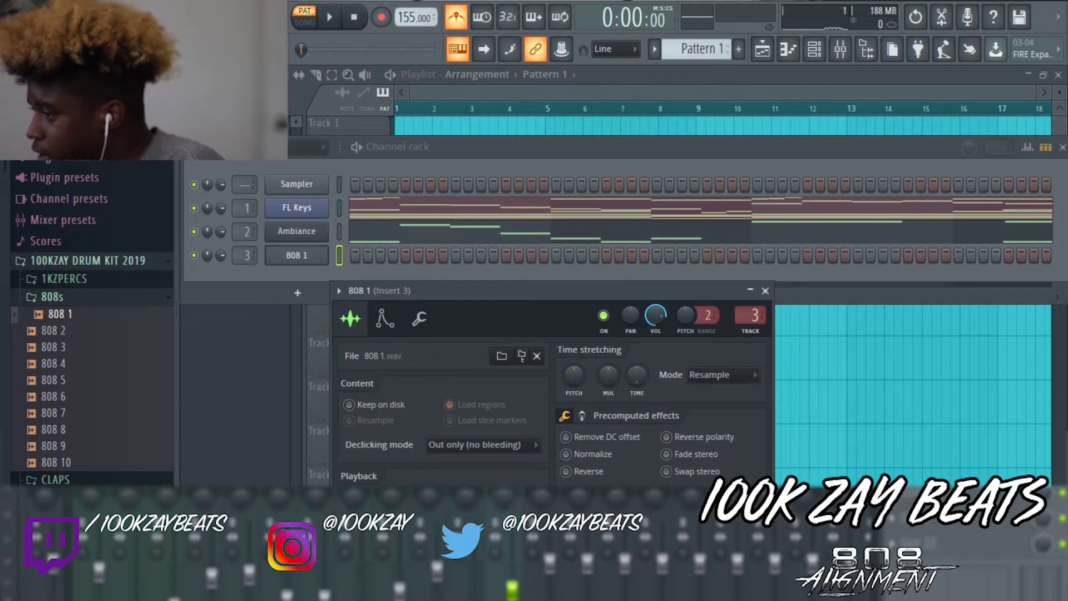
left_click(417, 320)
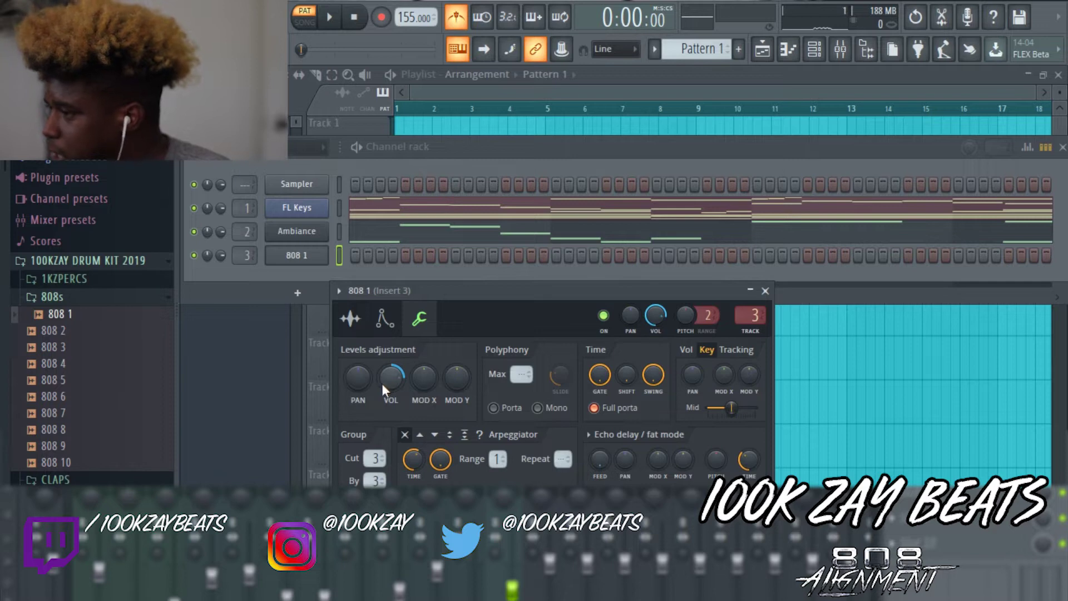
left_click(765, 291)
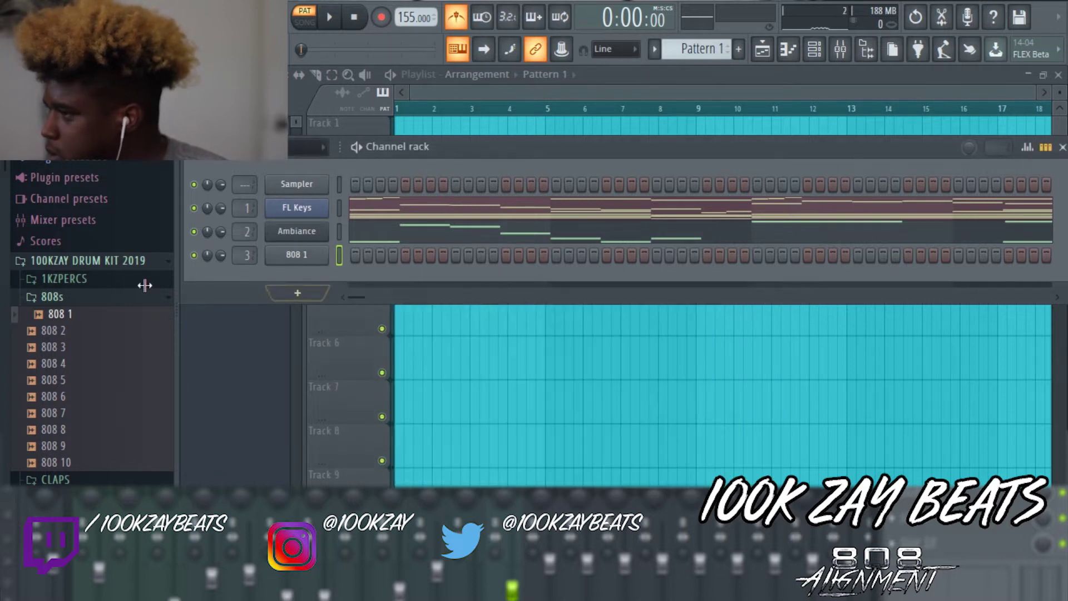
- Open the piano roll of the 808 1 channel and place an E4 note at the start of bar 1
right_click(320, 252)
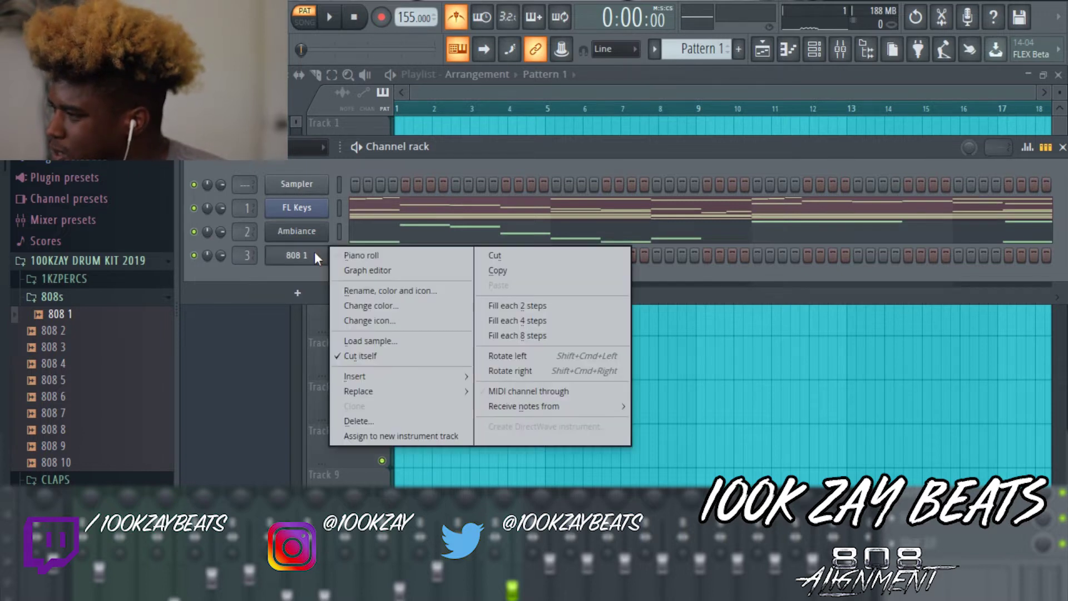
left_click(362, 258)
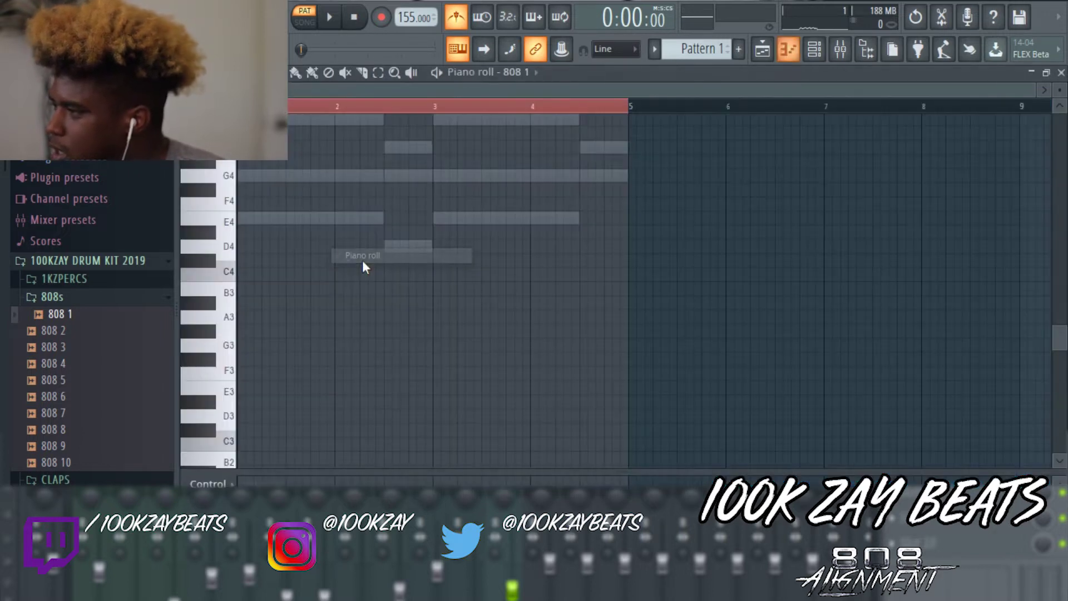
left_click(245, 218)
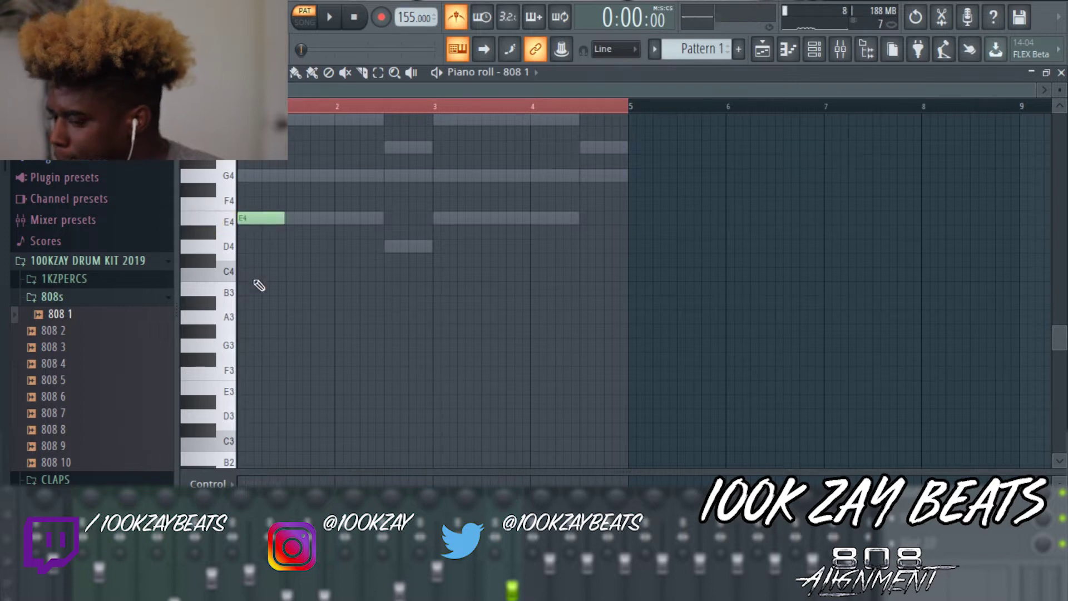
- Select the 808 note at the start of bar 1 and transpose it up an octave to E5
left_click_drag(252, 251, 292, 202)
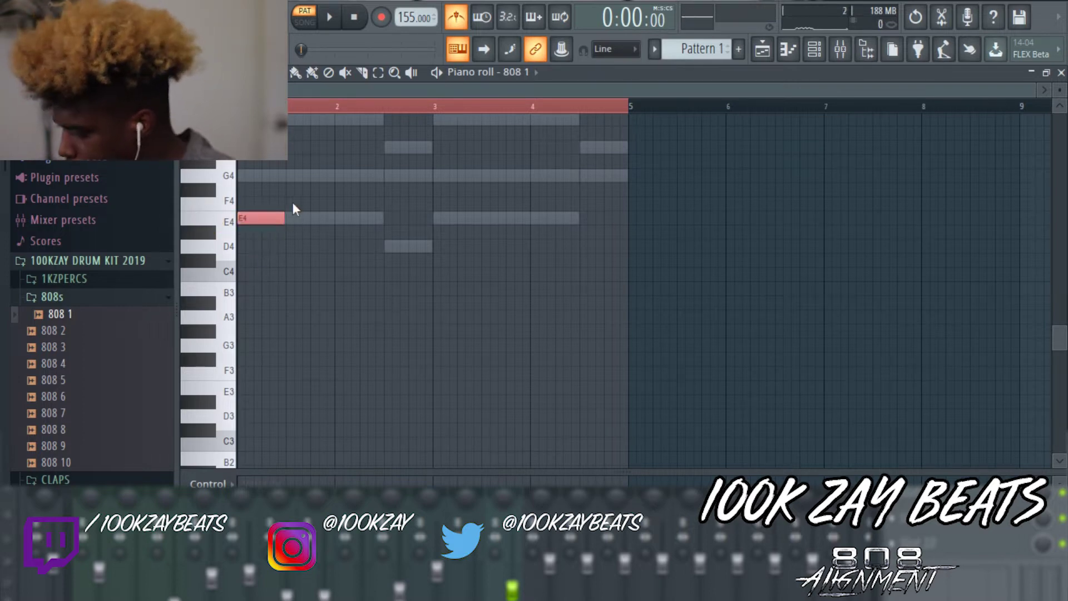
key("Delete")
scroll(292, 202, "up", 10)
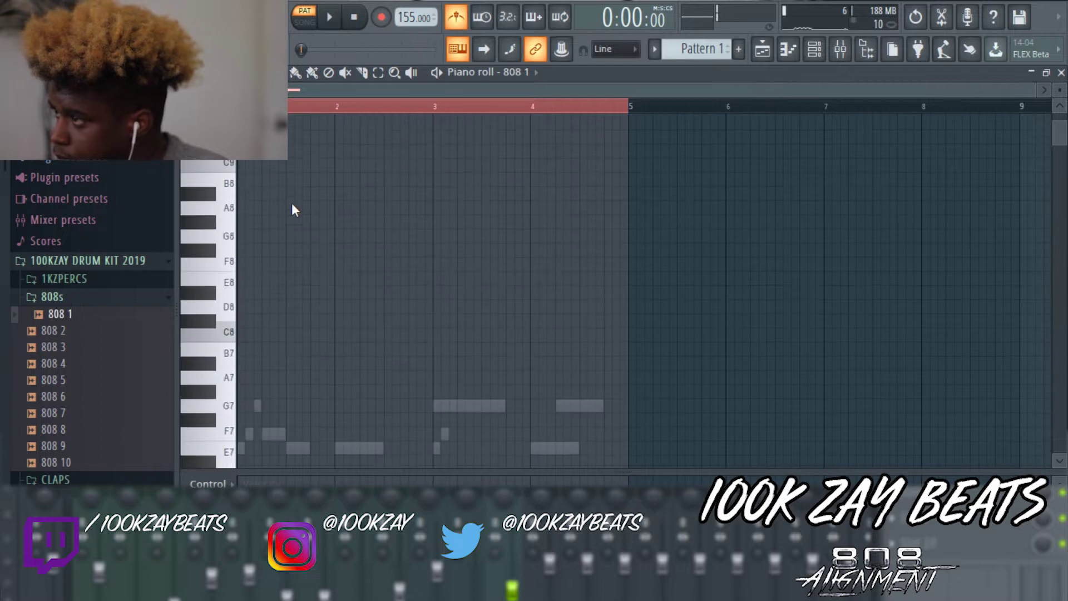
scroll(291, 205, "down", 14)
scroll(285, 118, "up", 15)
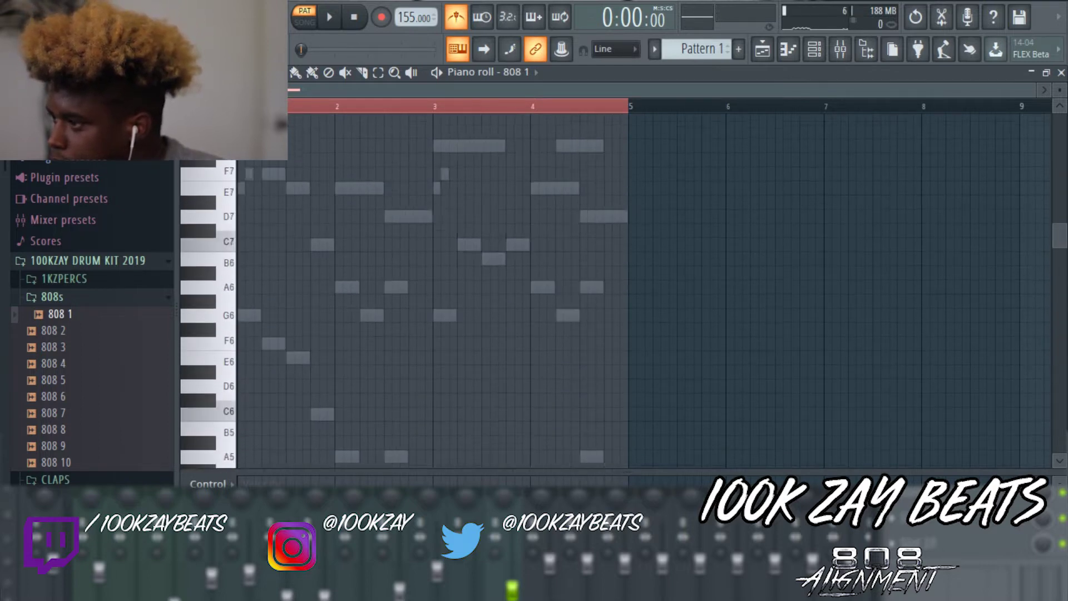
scroll(272, 133, "down", 10)
scroll(272, 134, "up", 5)
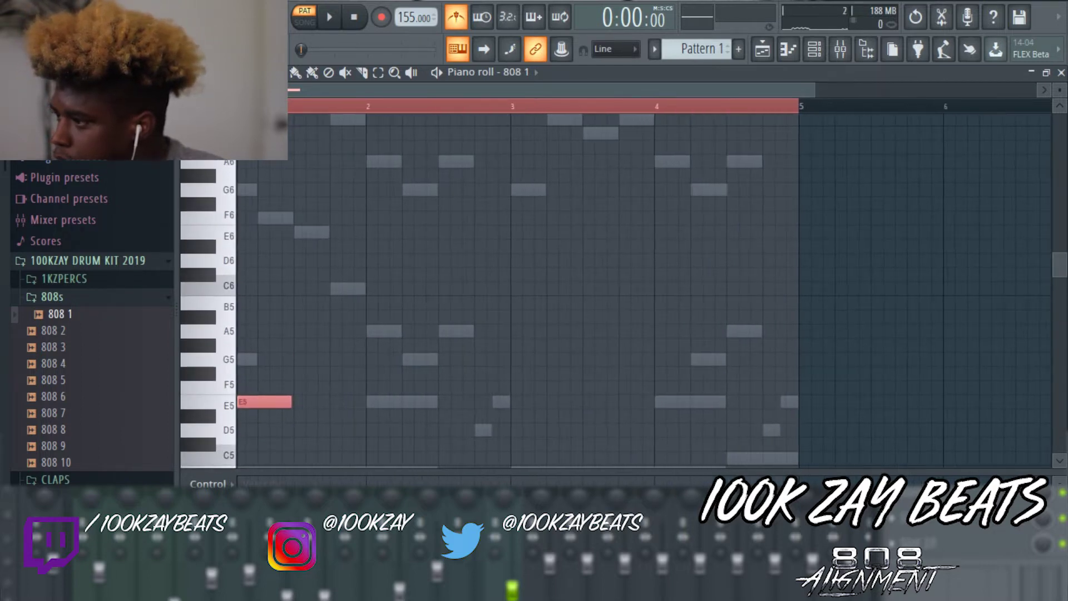
- Audition the E5 note at the start of bar 1 against the melody and shorten it to one beat
key("space")
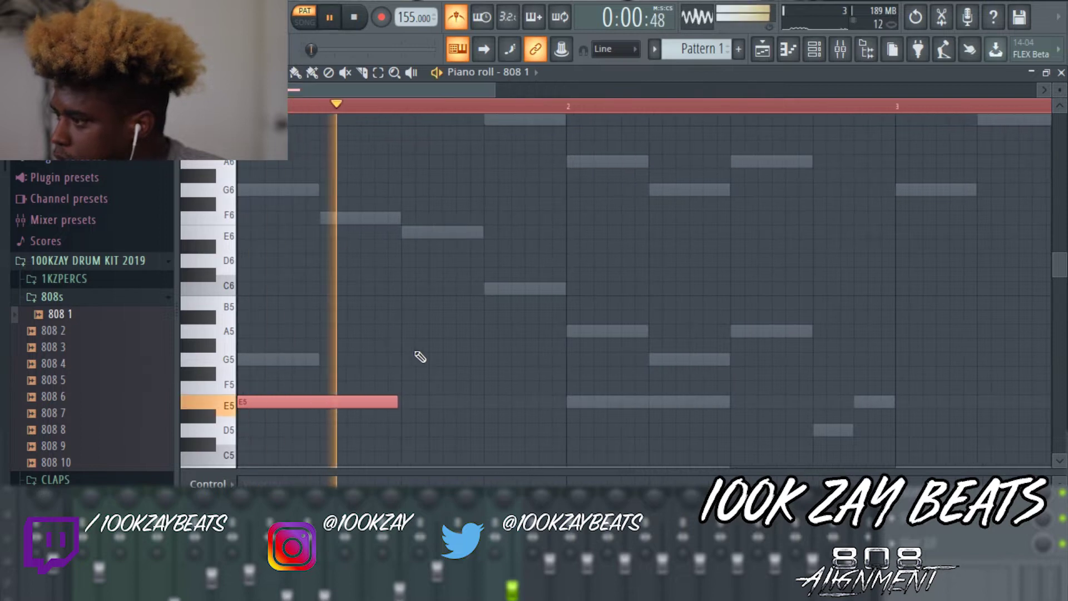
key("space")
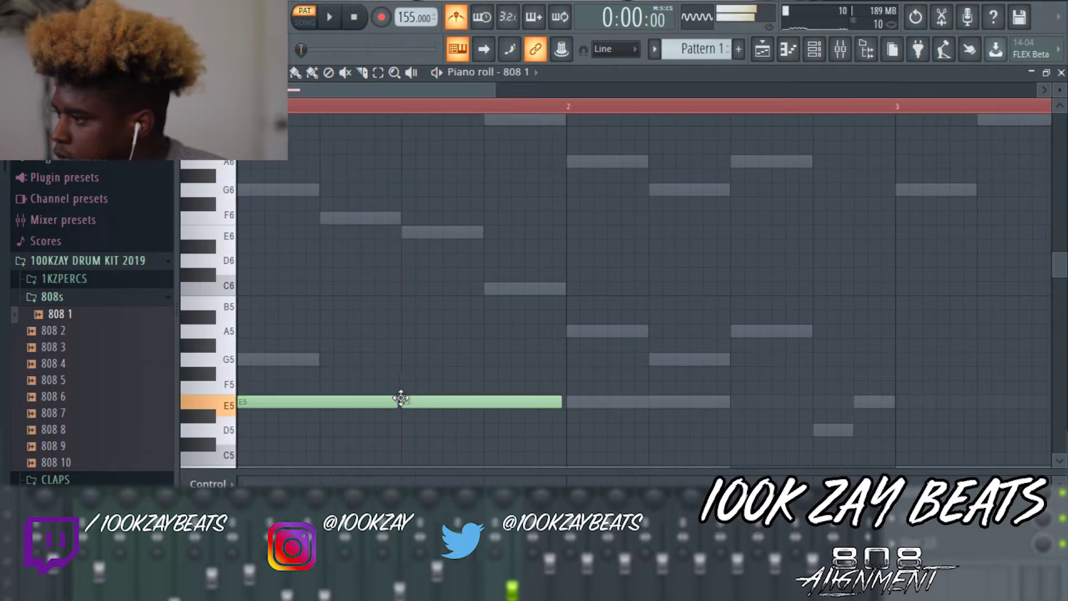
key("space")
key("space")
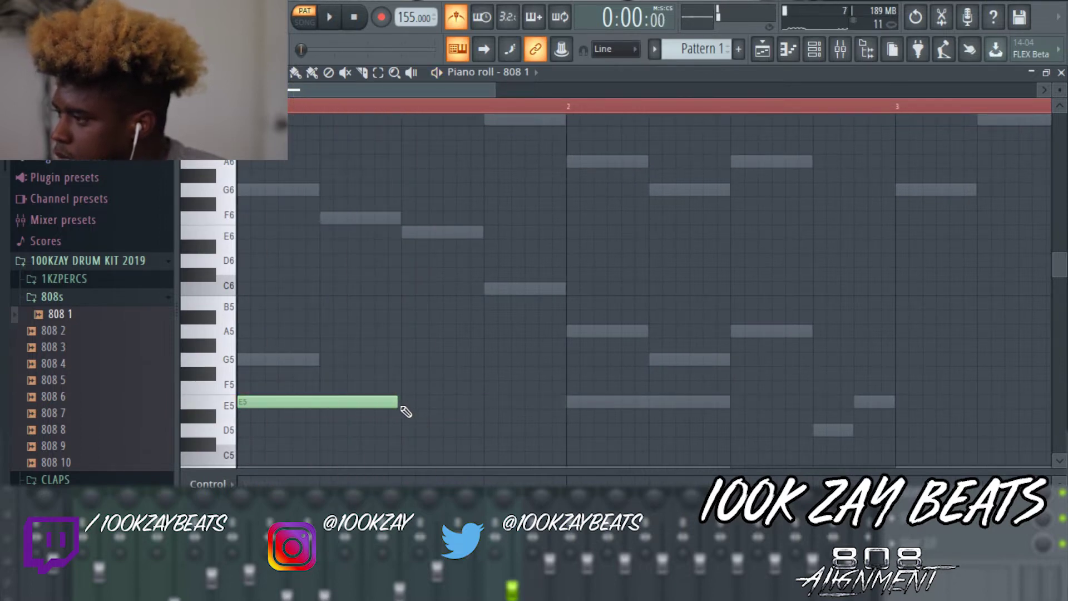
left_click_drag(396, 405, 295, 405)
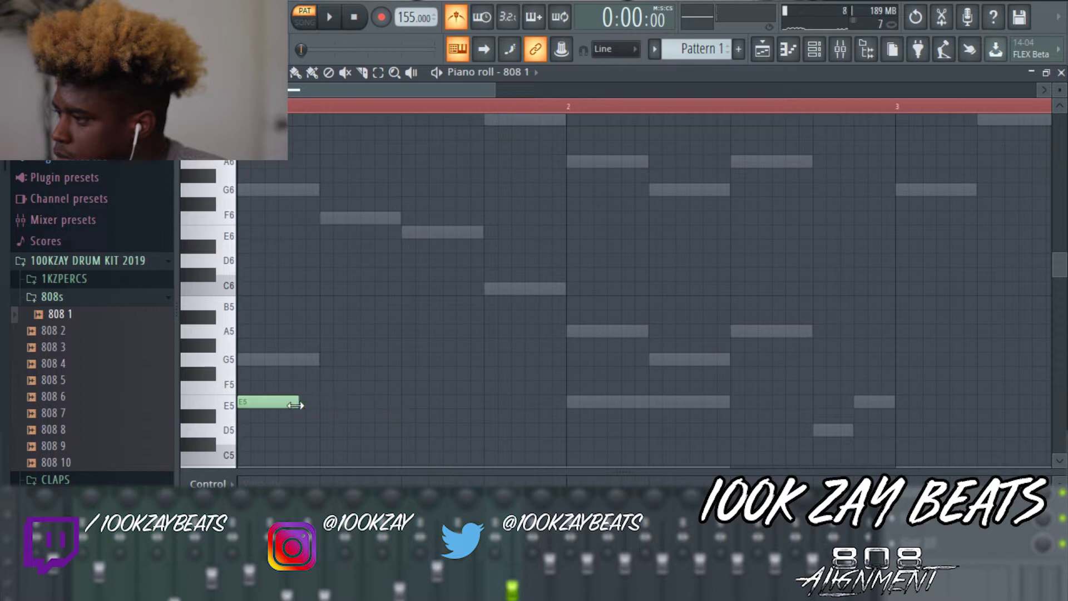
- Add a second one-beat E5 note on the third beat of bar 1 and audition it
left_click(411, 401)
key("space")
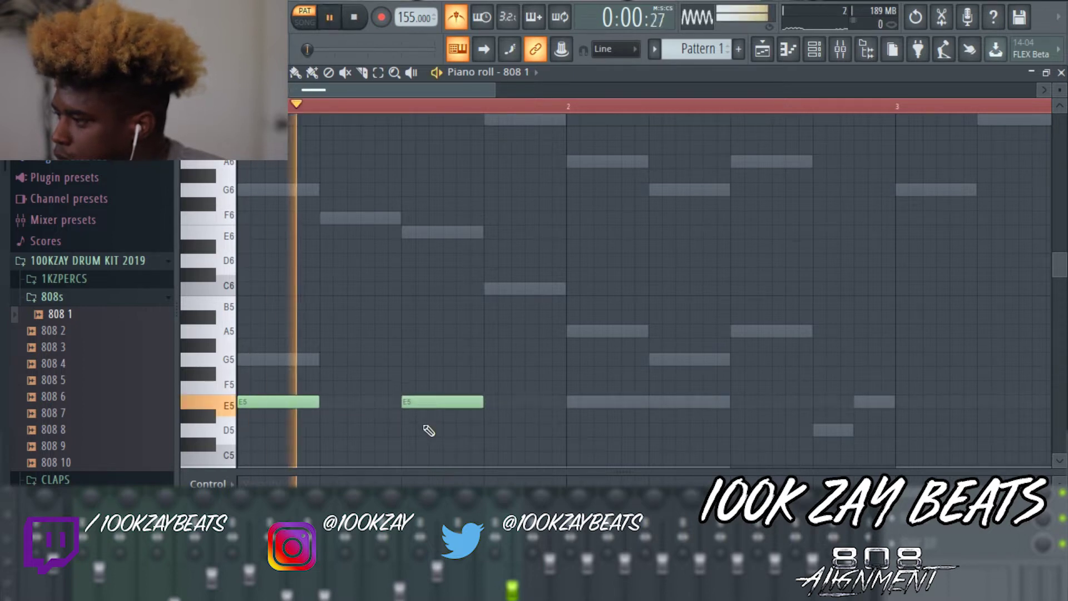
key("space")
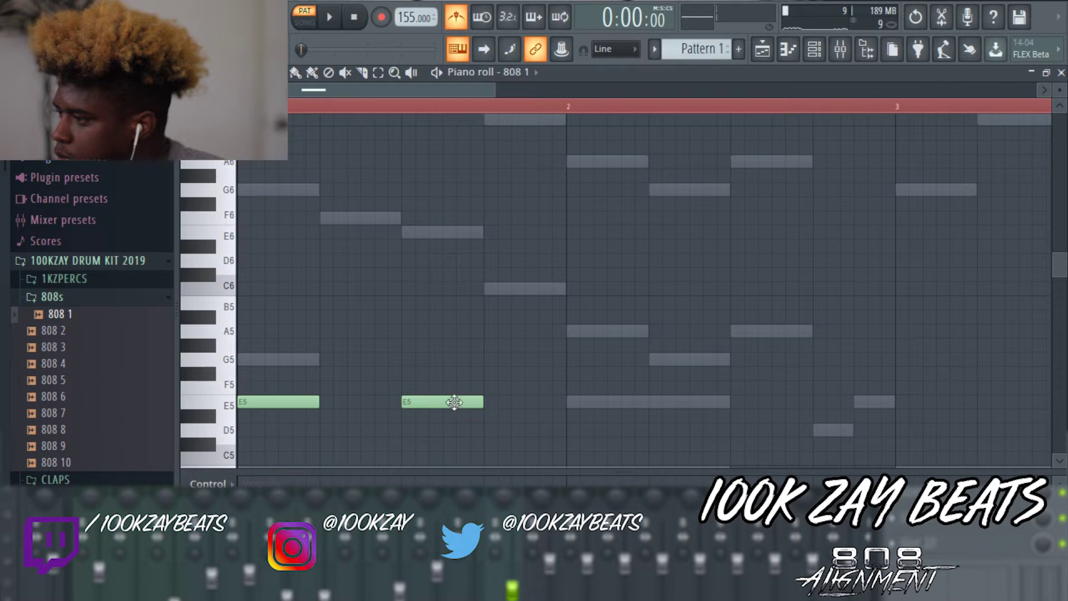
- Move the second E5 note half a beat earlier, audition it, and extend the first note to meet it
left_click_drag(455, 402, 414, 401)
key("space")
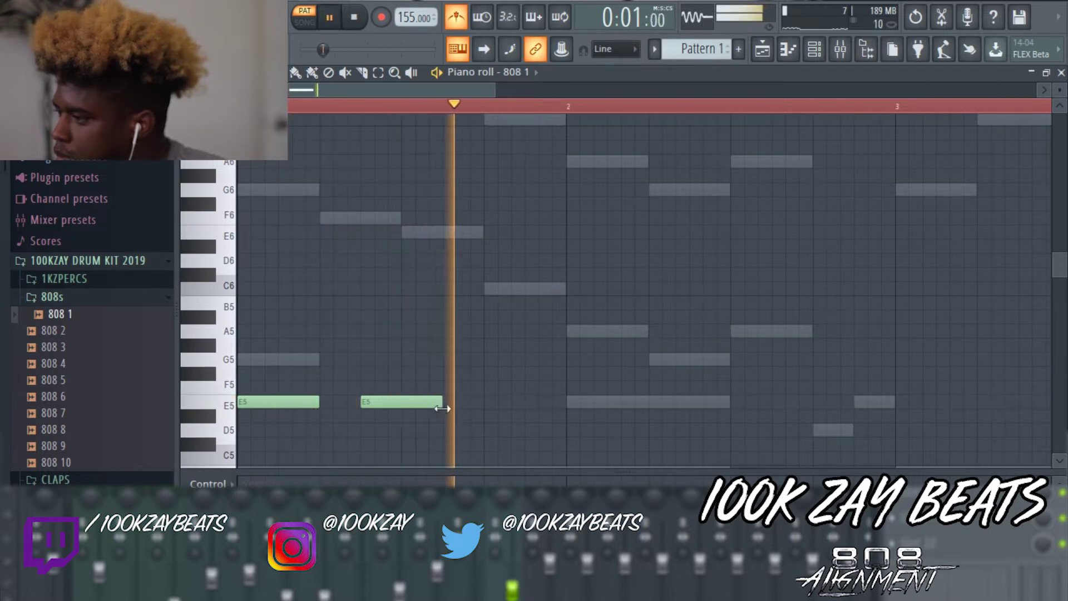
key("space")
left_click_drag(318, 403, 353, 405)
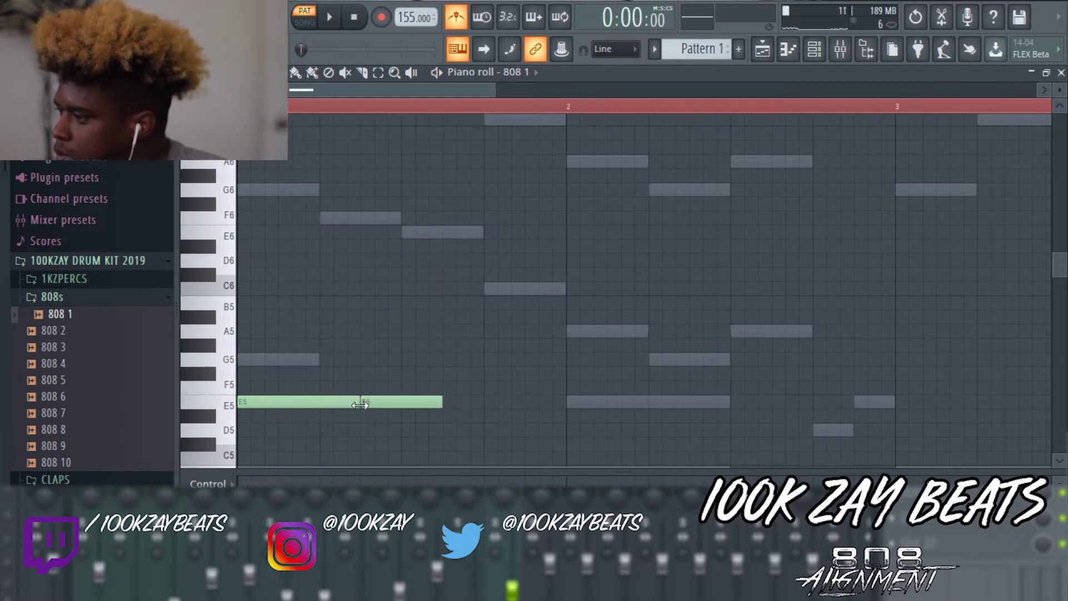
- Extend the second E5 note to one and a half beats, add an equally long E5 on beat 4 of bar 1, and audition
left_click_drag(442, 402, 483, 401)
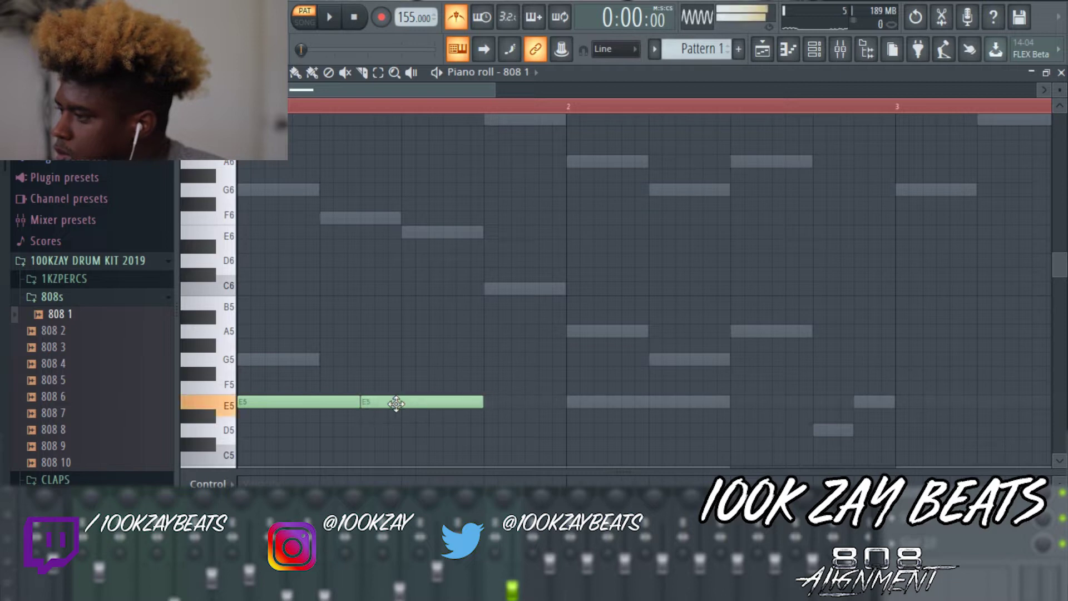
left_click(498, 403)
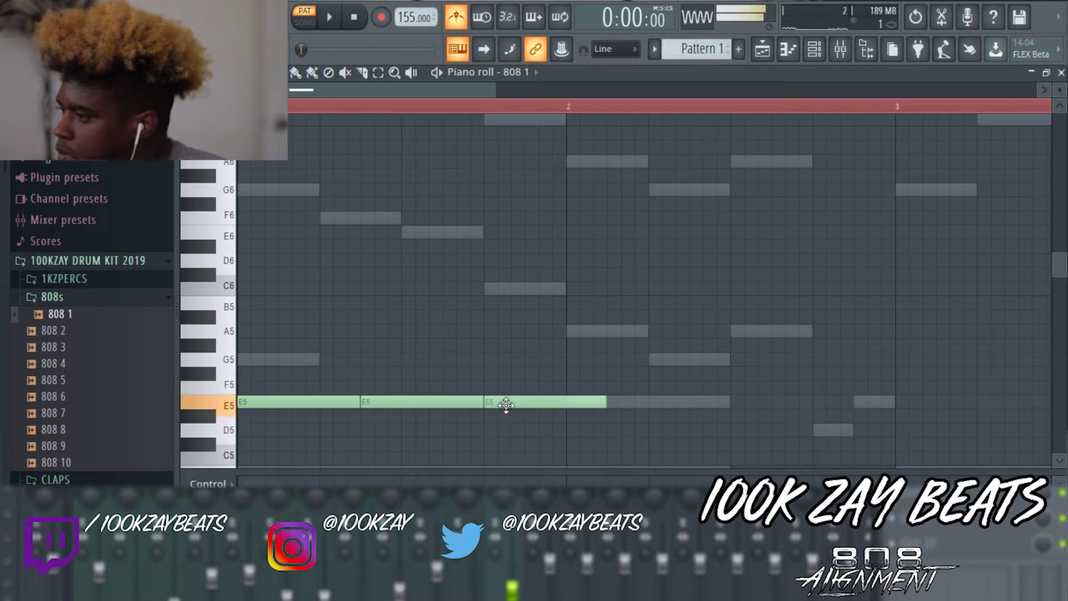
key("space")
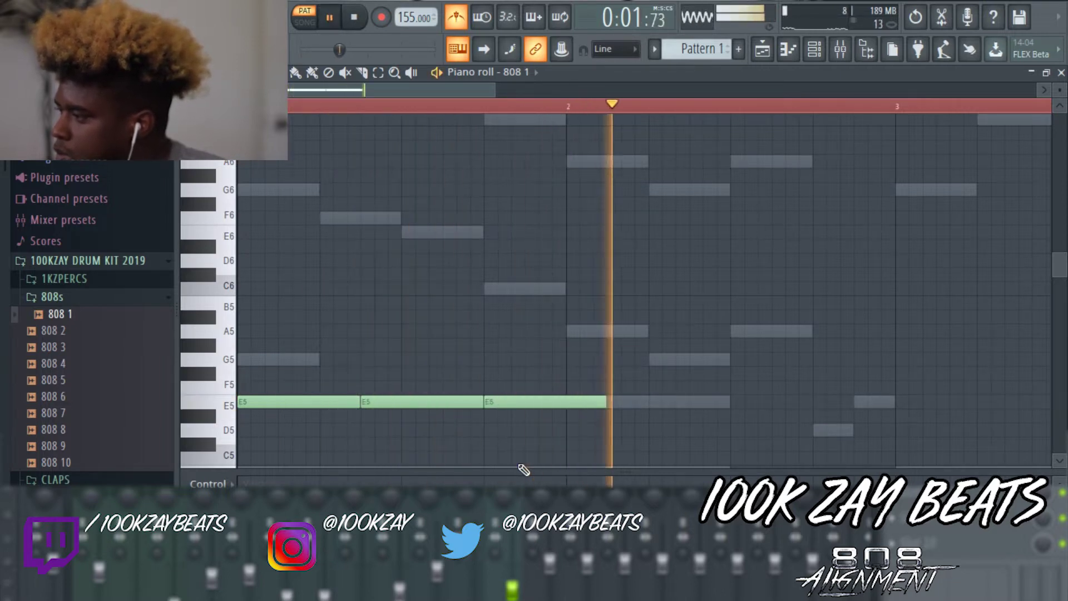
key("space")
- Add a D5 note on the third beat of bar 2, audition the pattern, and extend the note to the end of the bar
left_click(734, 401)
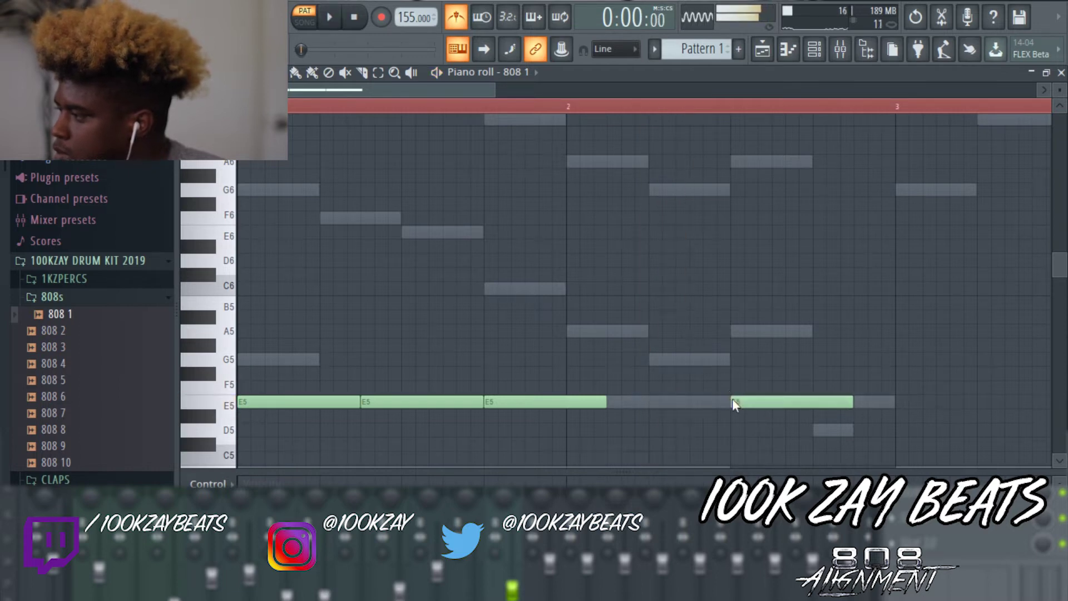
left_click_drag(746, 400, 750, 431)
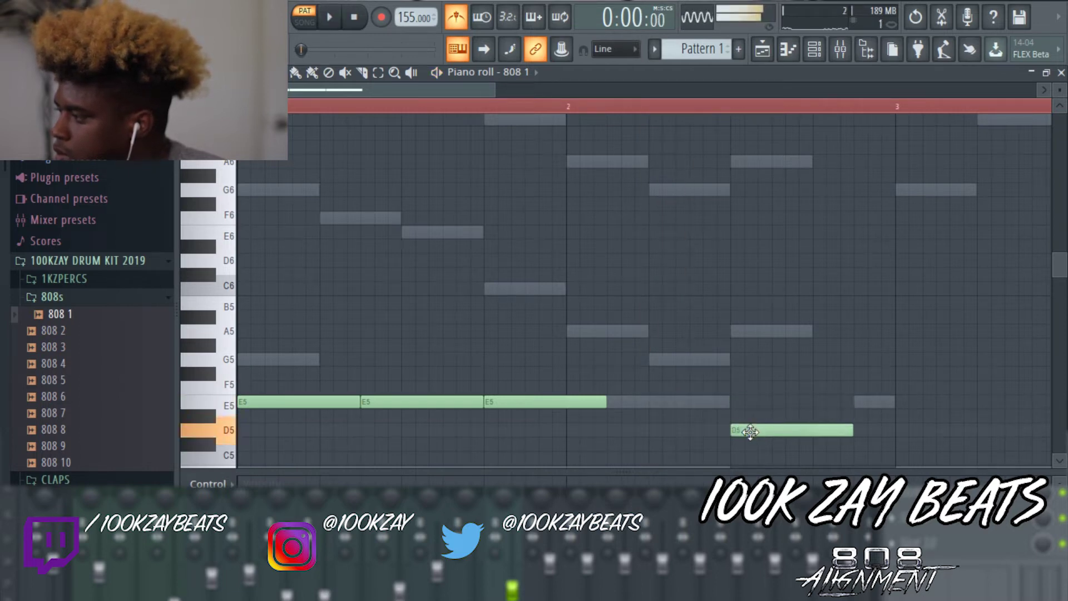
key("space")
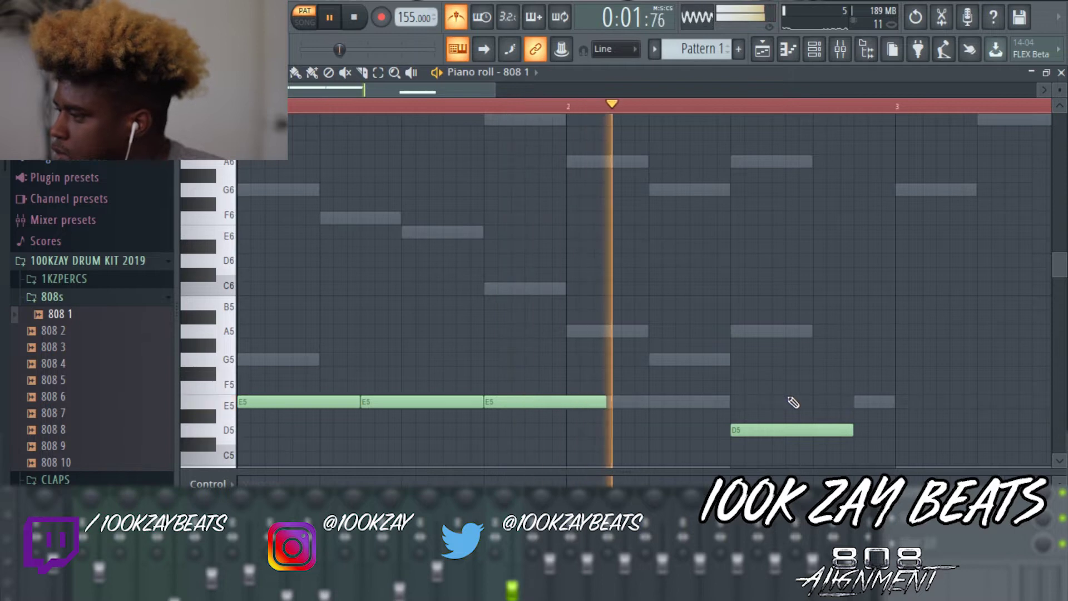
key("space")
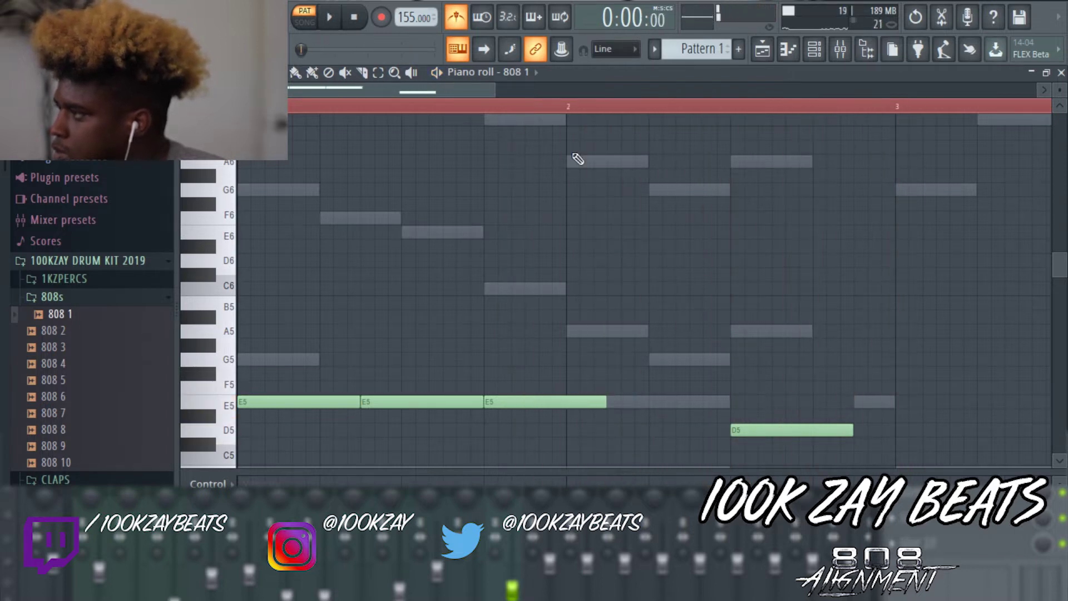
left_click_drag(854, 430, 895, 435)
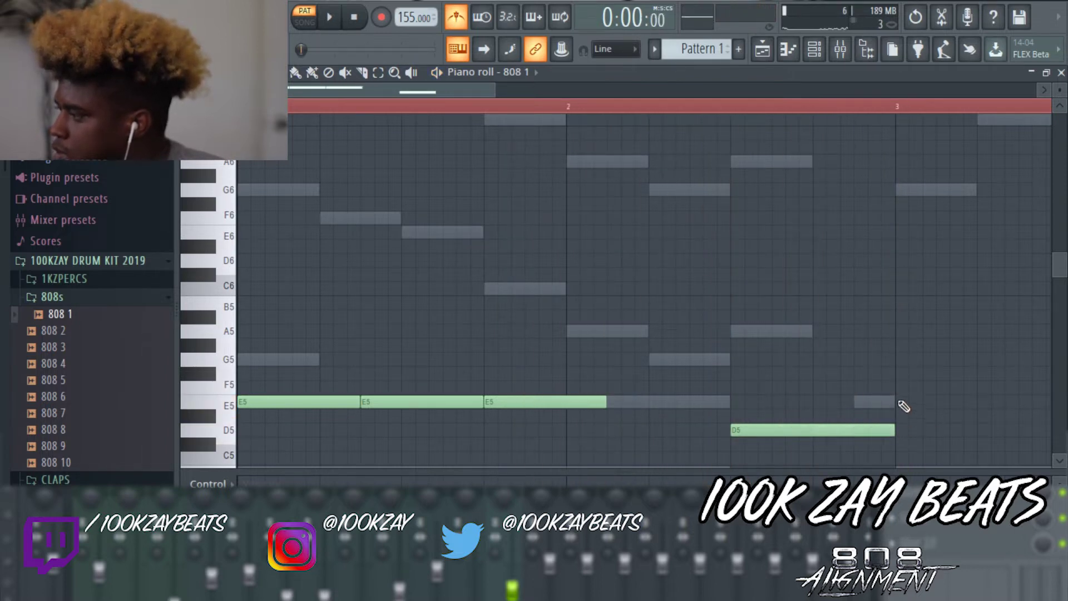
- Duplicate the four 808 notes of bars 1 and 2 and move the copies to the start of bar 3
left_click(898, 402)
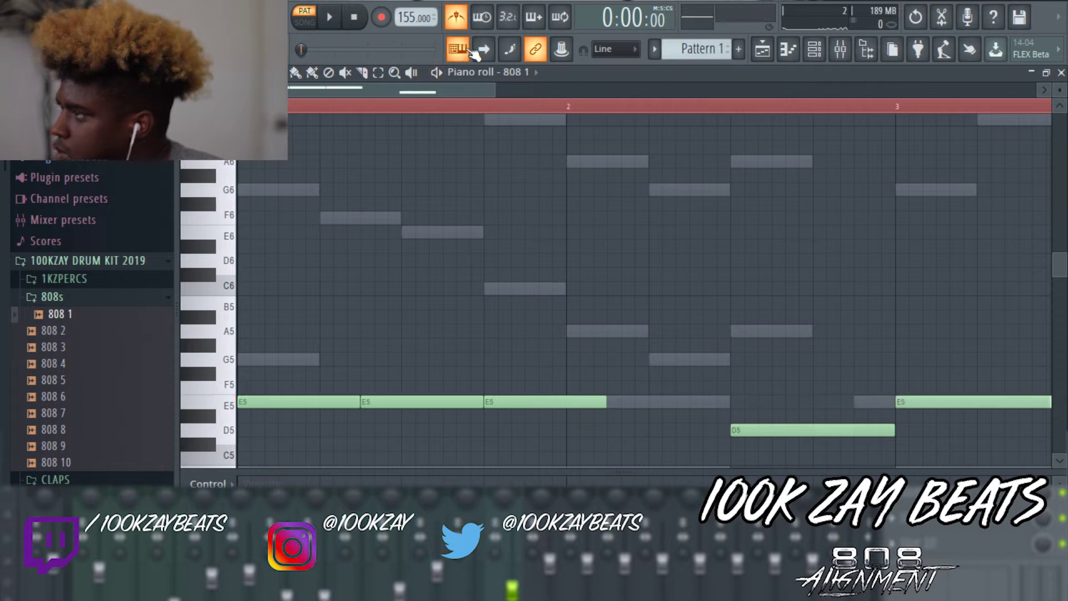
left_click_drag(431, 89, 478, 100)
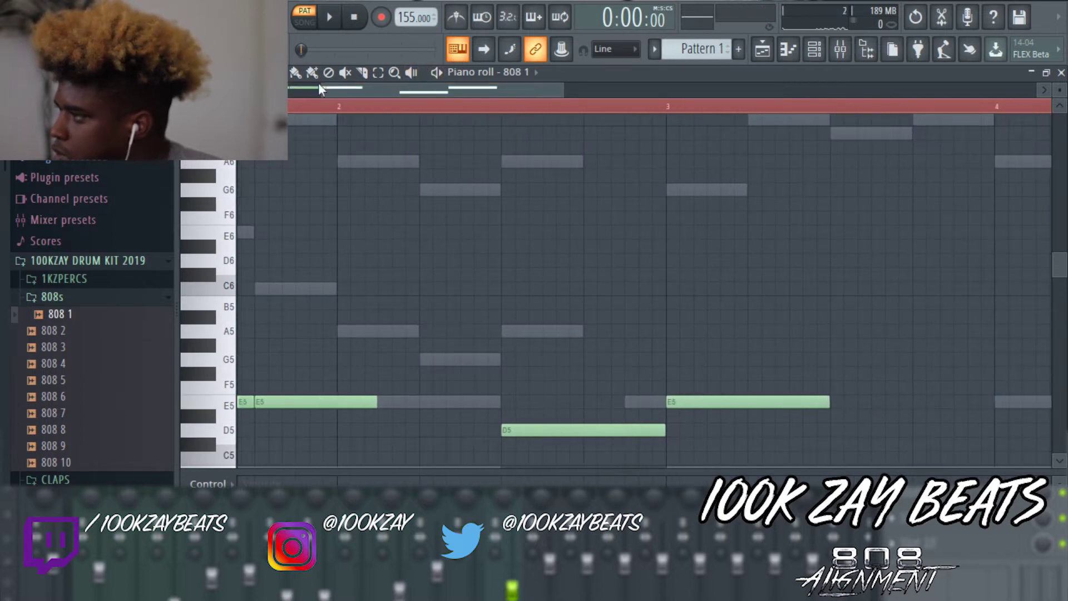
left_click_drag(321, 86, 289, 87)
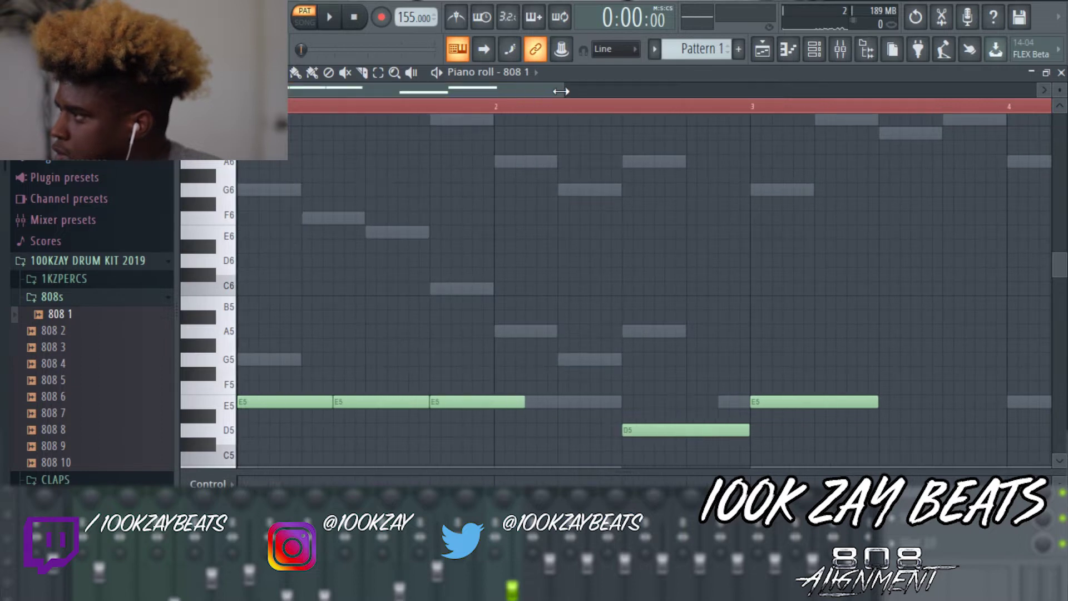
left_click_drag(561, 91, 780, 90)
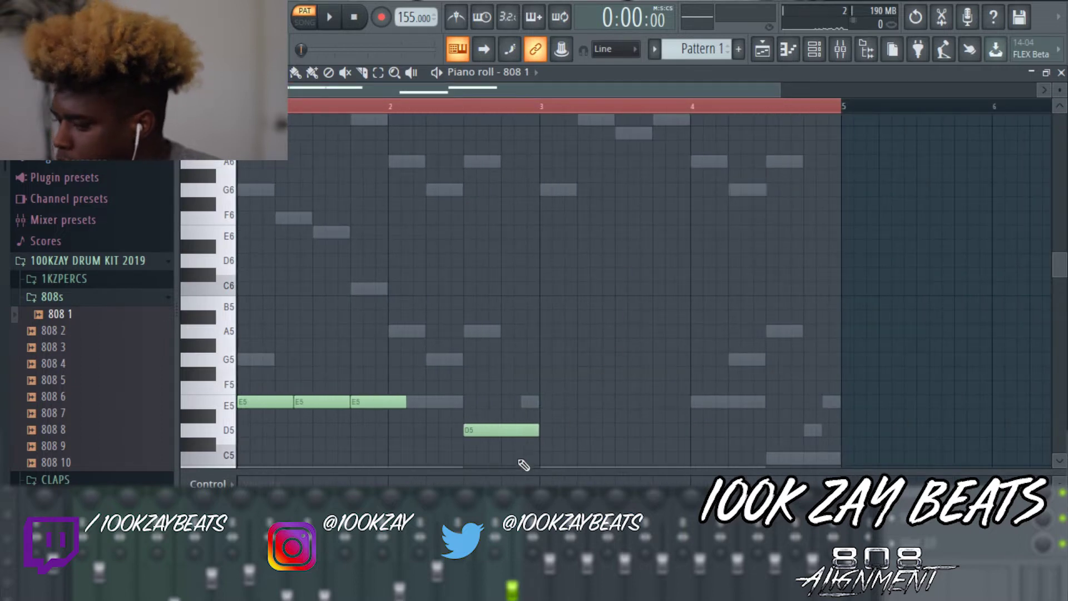
left_click_drag(504, 464, 233, 275)
key("ctrl+b")
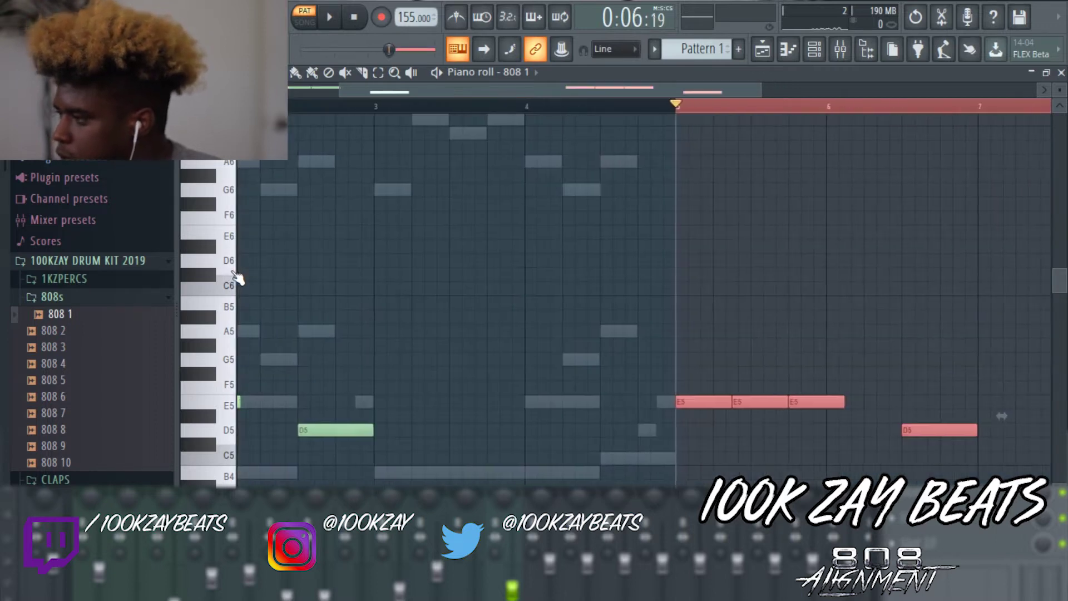
left_click_drag(694, 401, 395, 399)
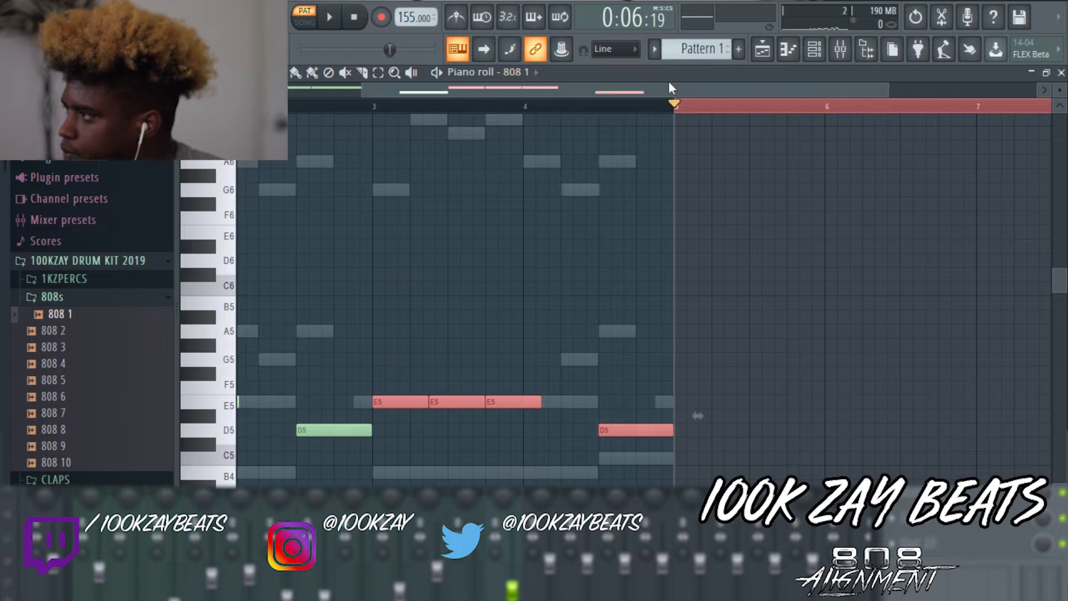
- Clear the time selection beyond bar 5 and play the four-bar 808 pattern from the start
left_click_drag(715, 90, 330, 91)
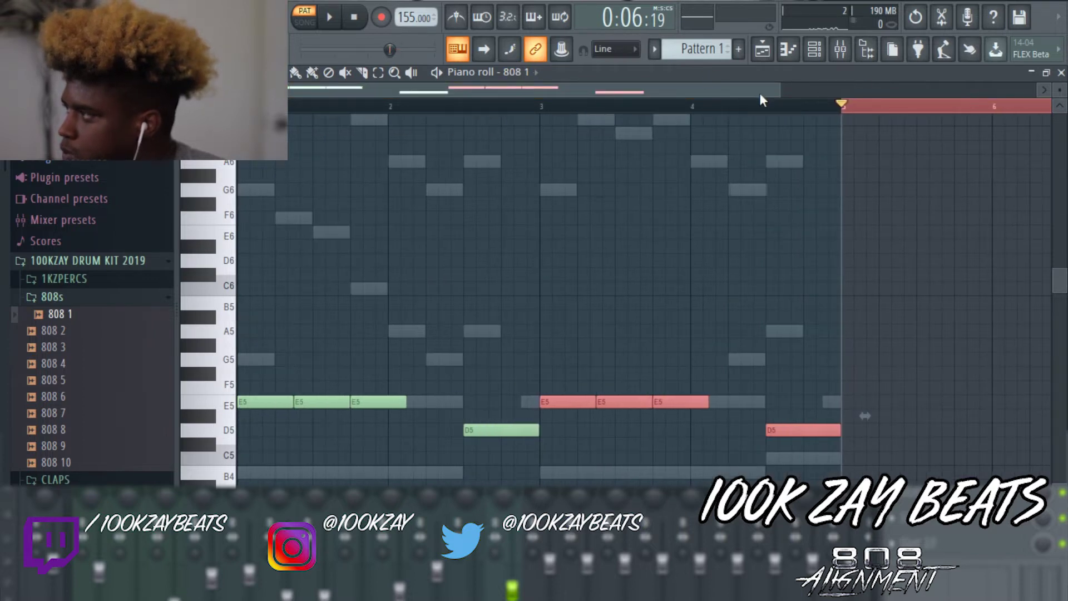
left_click_drag(778, 84, 982, 88)
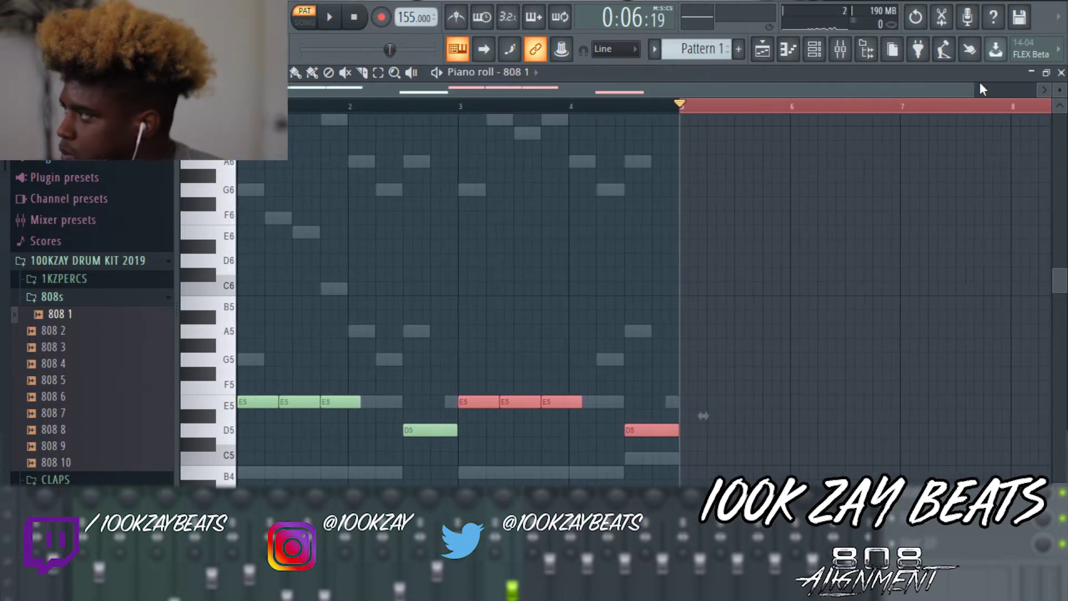
left_click_drag(1053, 110, 680, 107)
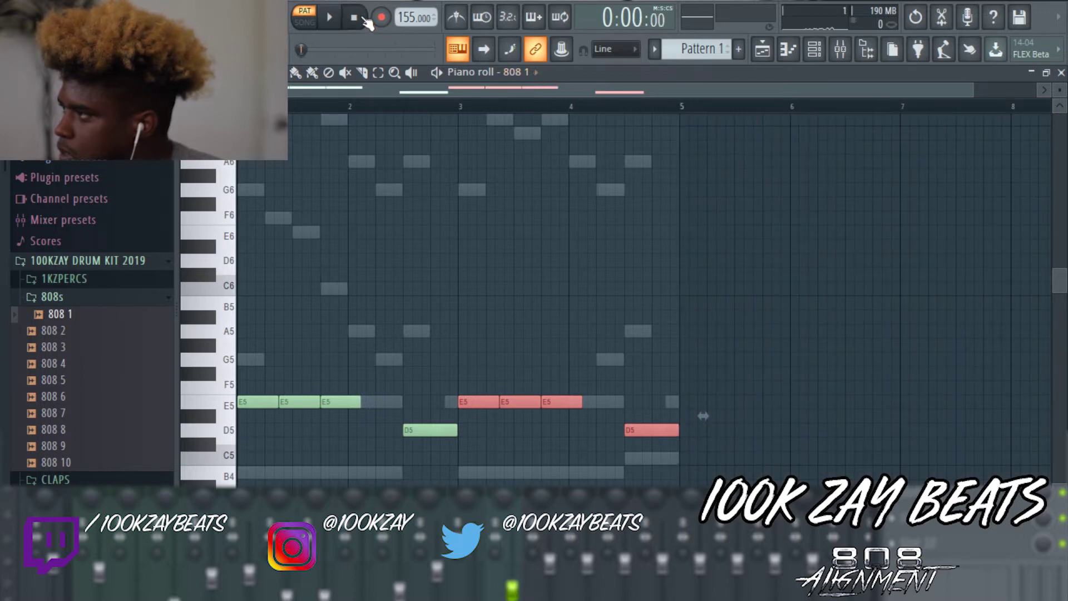
key("space")
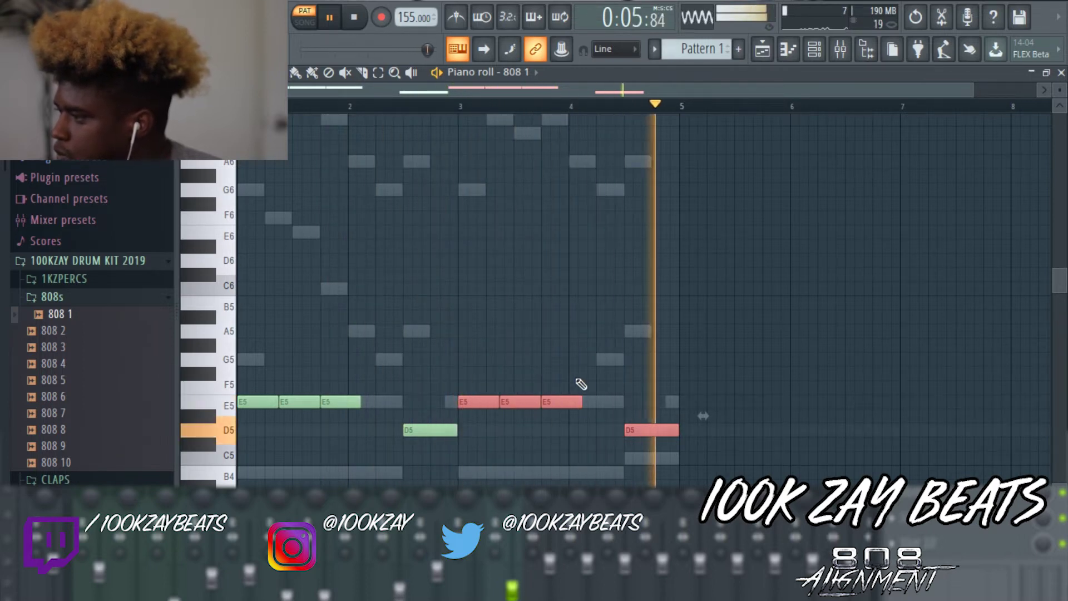
key("space")
- Add a one-beat G5 note on the second beat of bar 4, just before the D5, and audition the pattern
left_click(613, 359)
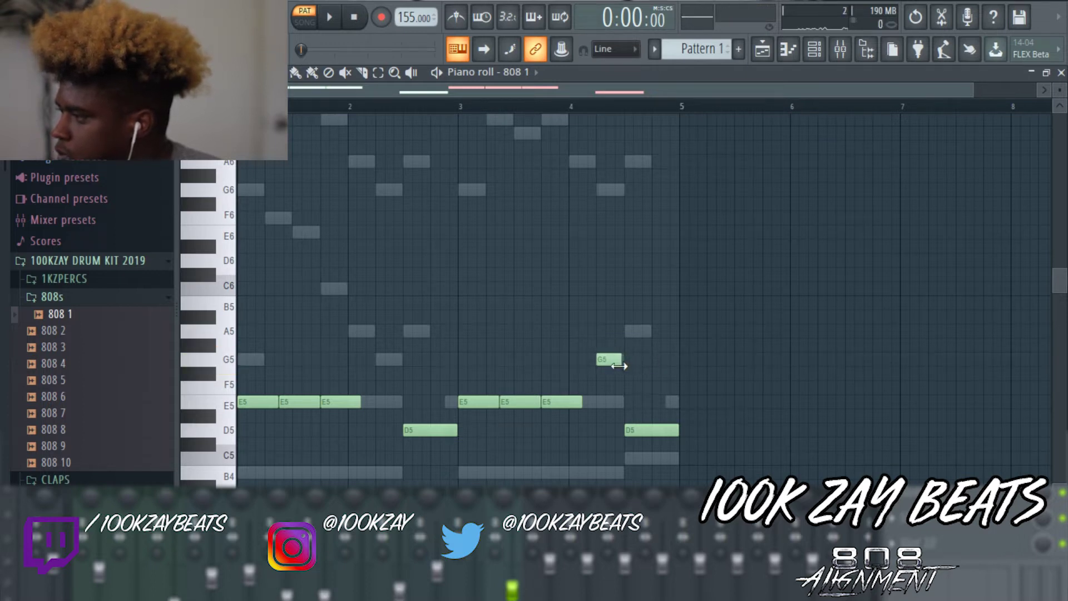
key("space")
scroll(636, 115, "up", 5)
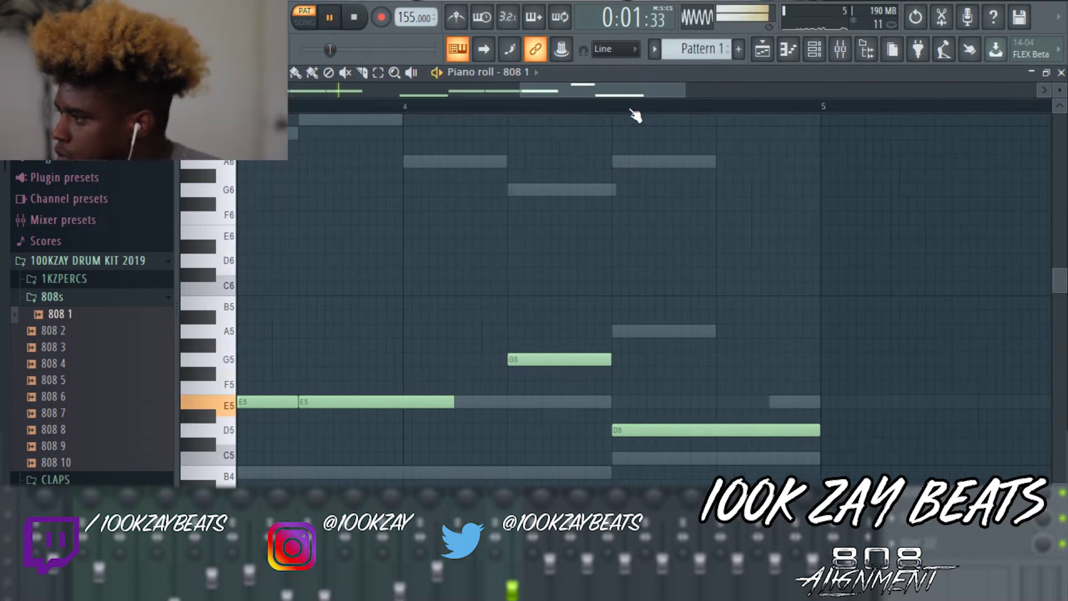
scroll(635, 115, "down", 5)
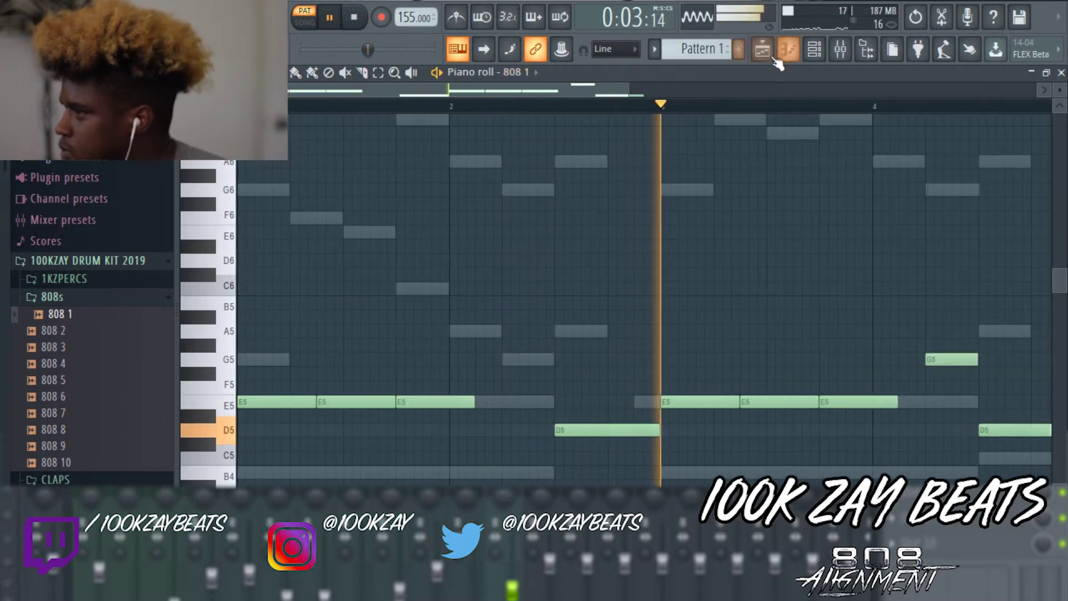
- Preview claps 2 to 6 from the drum kit's CLAPS folder against the loop and add Clap 6 as a new channel
left_click(813, 55)
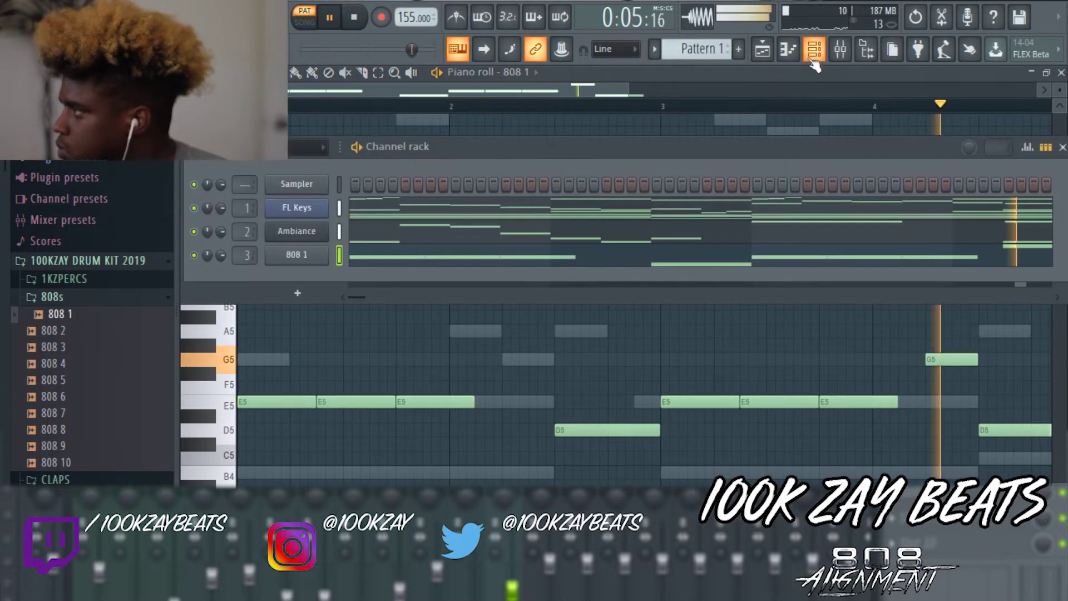
left_click(83, 297)
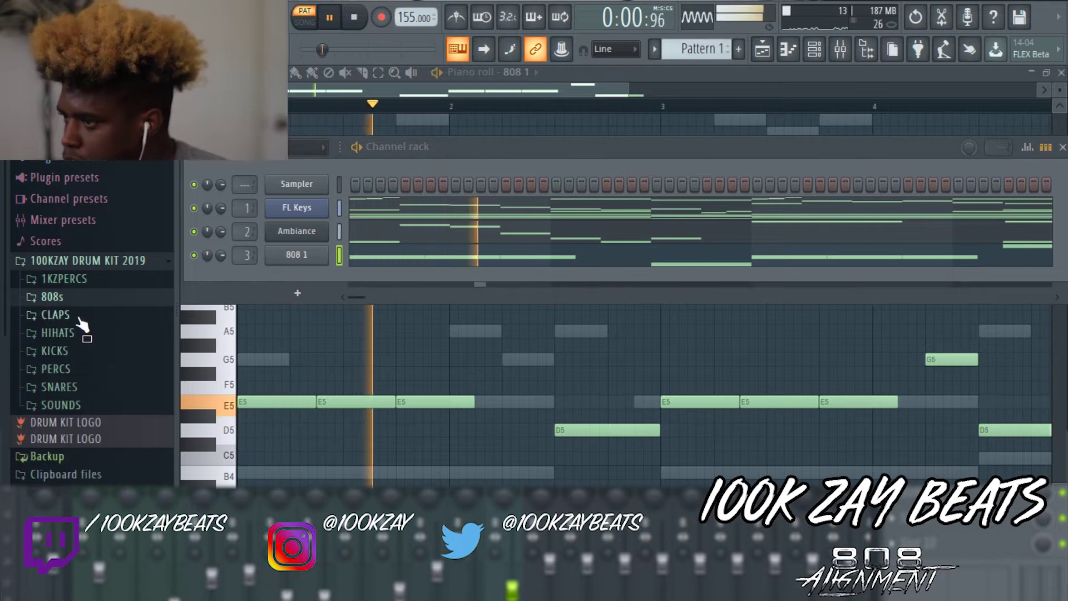
left_click(78, 315)
left_click(71, 348)
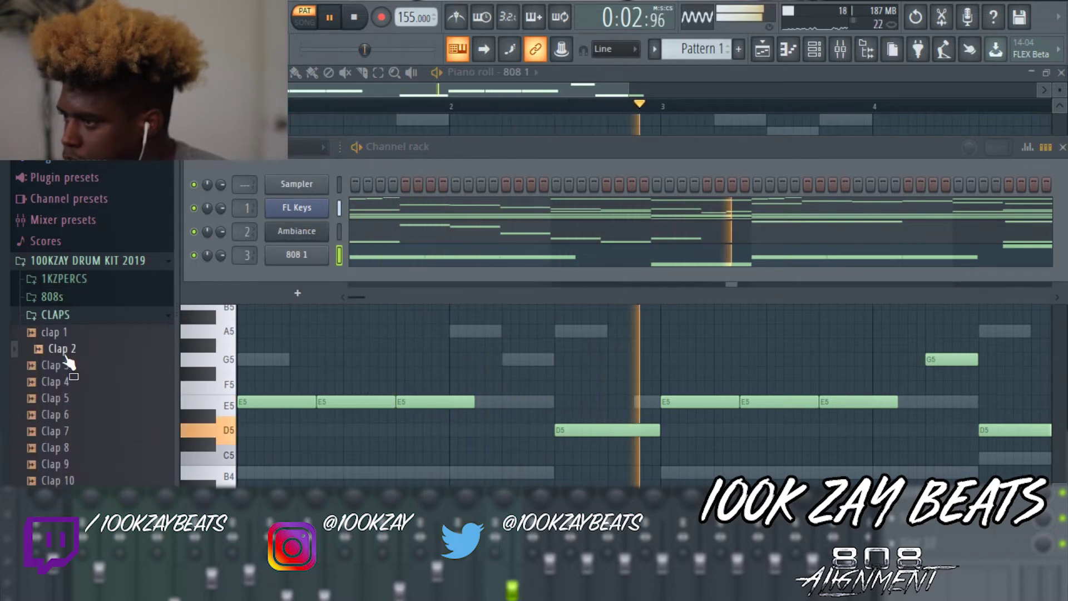
left_click(65, 366)
left_click(65, 383)
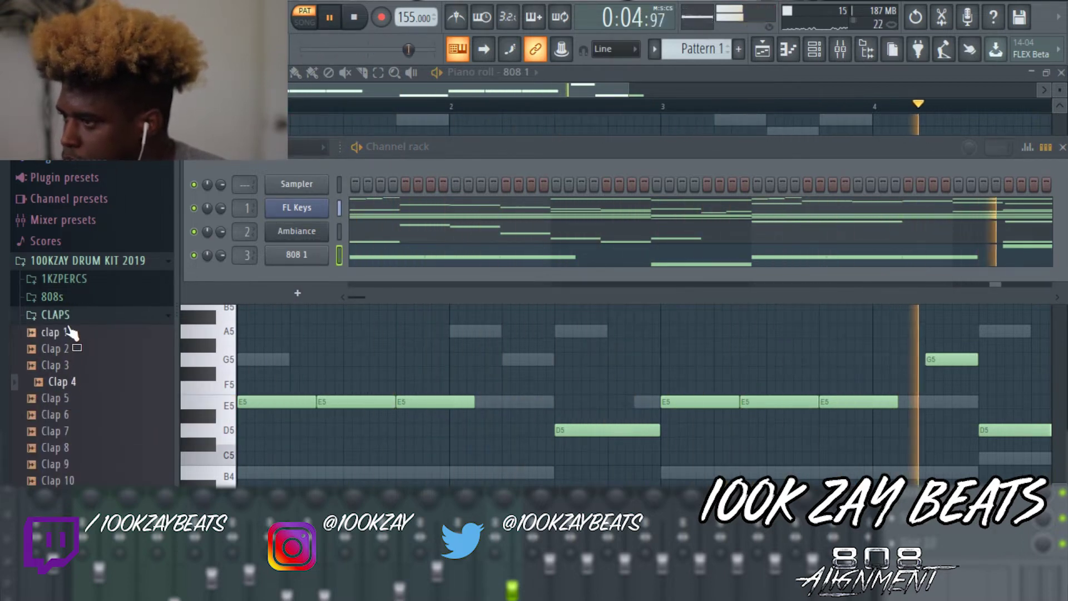
left_click(69, 400)
left_click(70, 415)
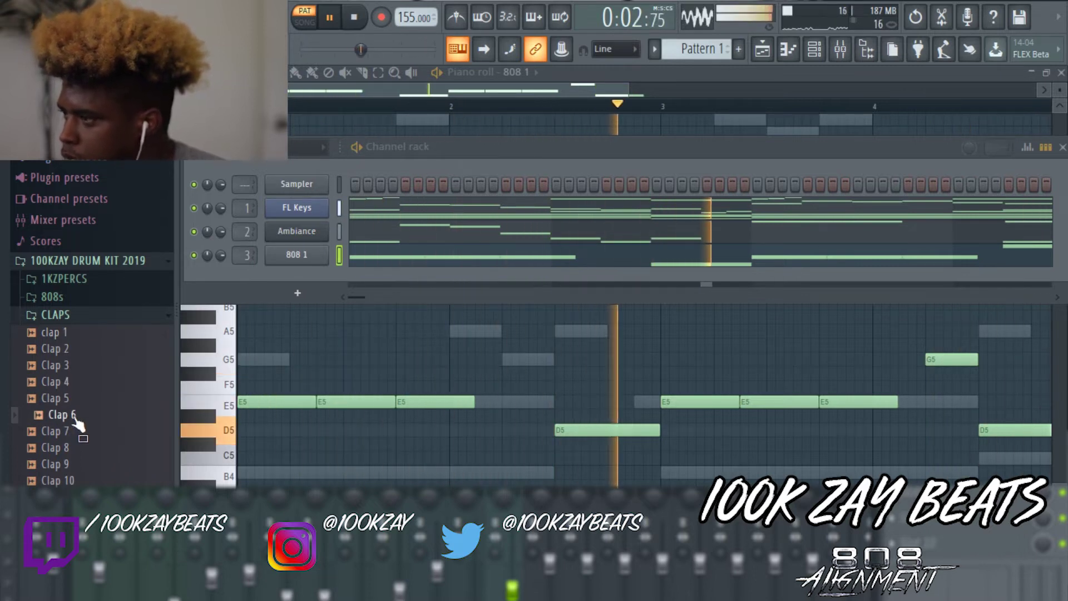
left_click_drag(69, 422, 293, 275)
key("space")
key("space")
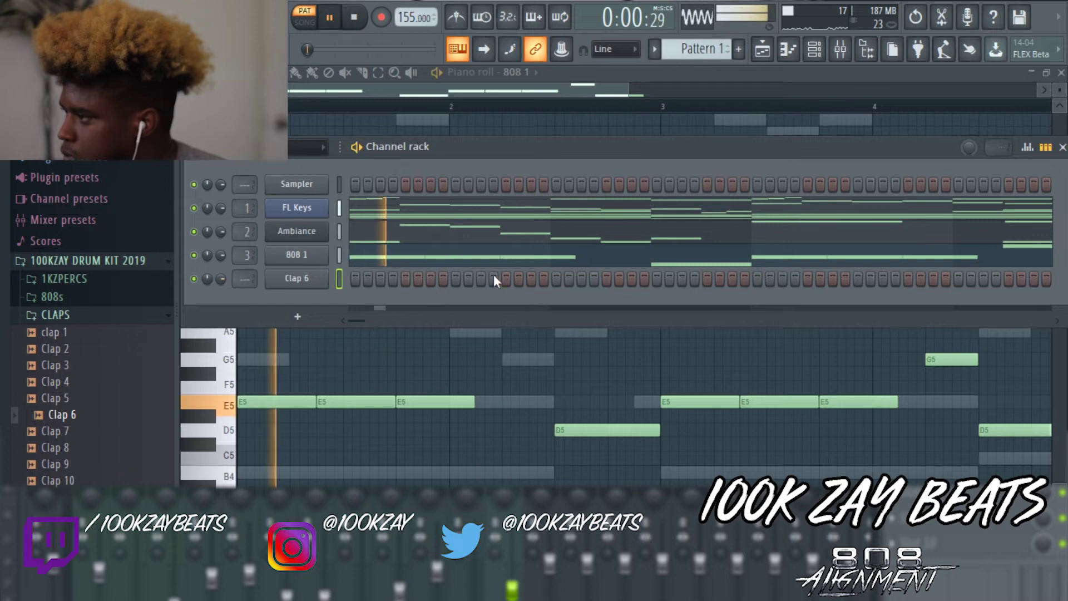
- Try Clap 6 hits on steps 9, 25 and 41 while the pattern plays
key("space")
left_click(458, 278)
key("space")
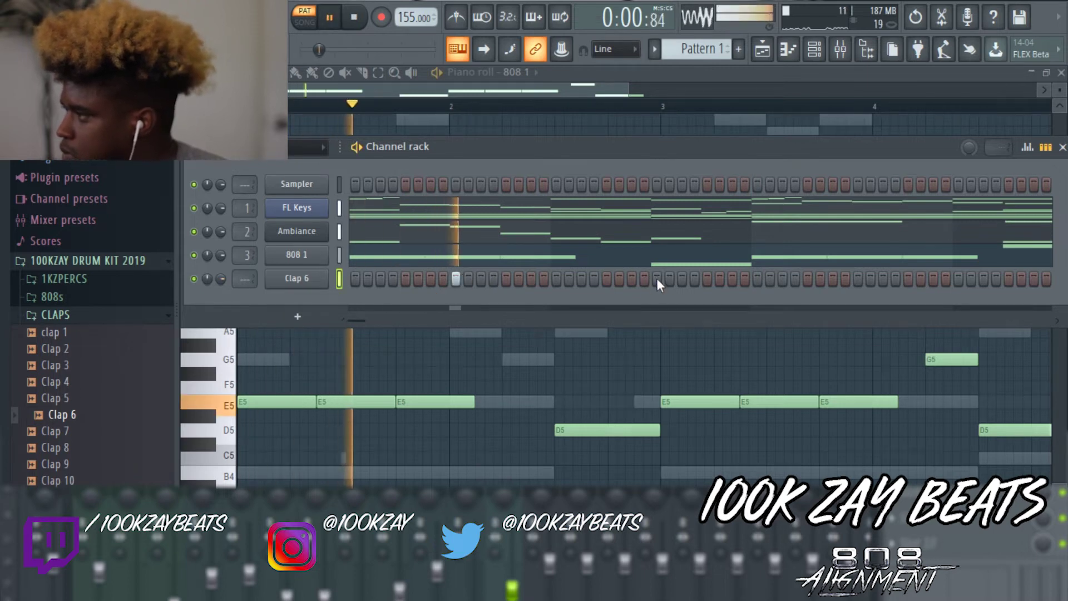
left_click(656, 279)
left_click(858, 278)
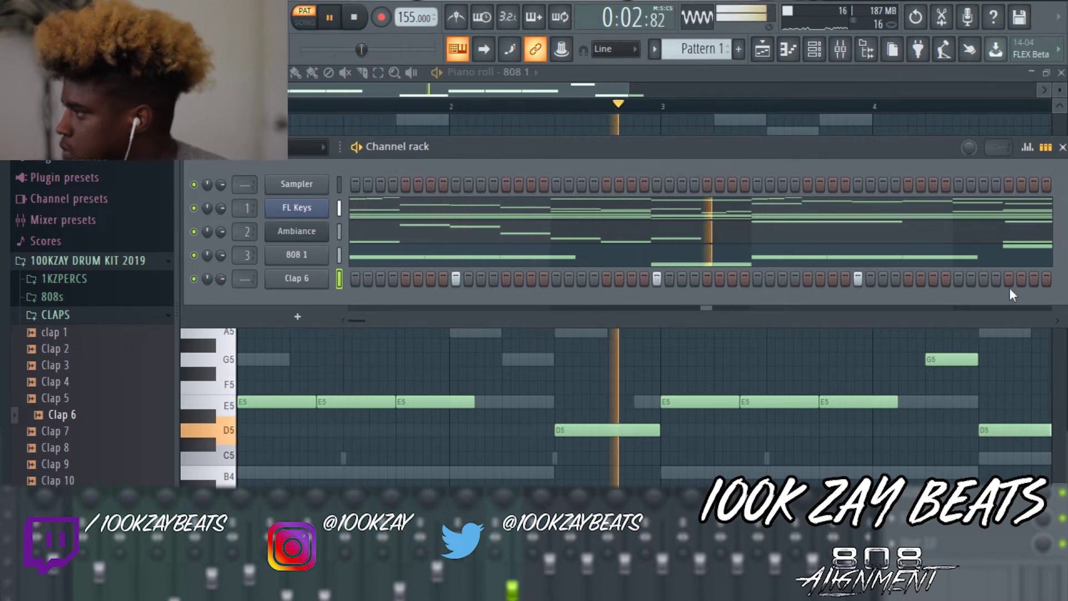
key("space")
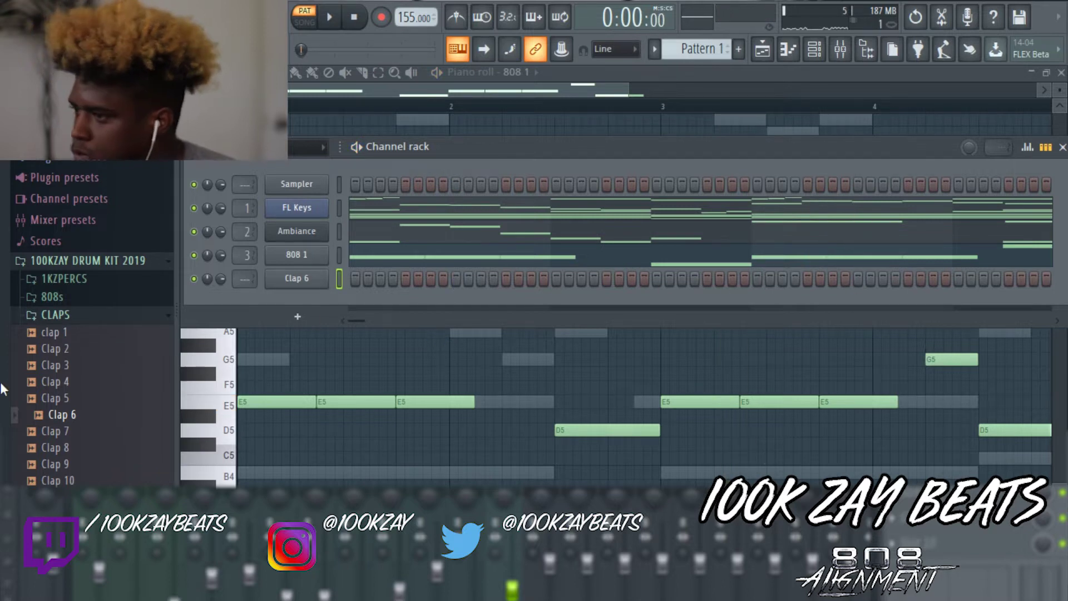
- Open the drum kit's HIHATS folder, preview its samples up to Hat 5, and briefly play the loop
left_click(109, 318)
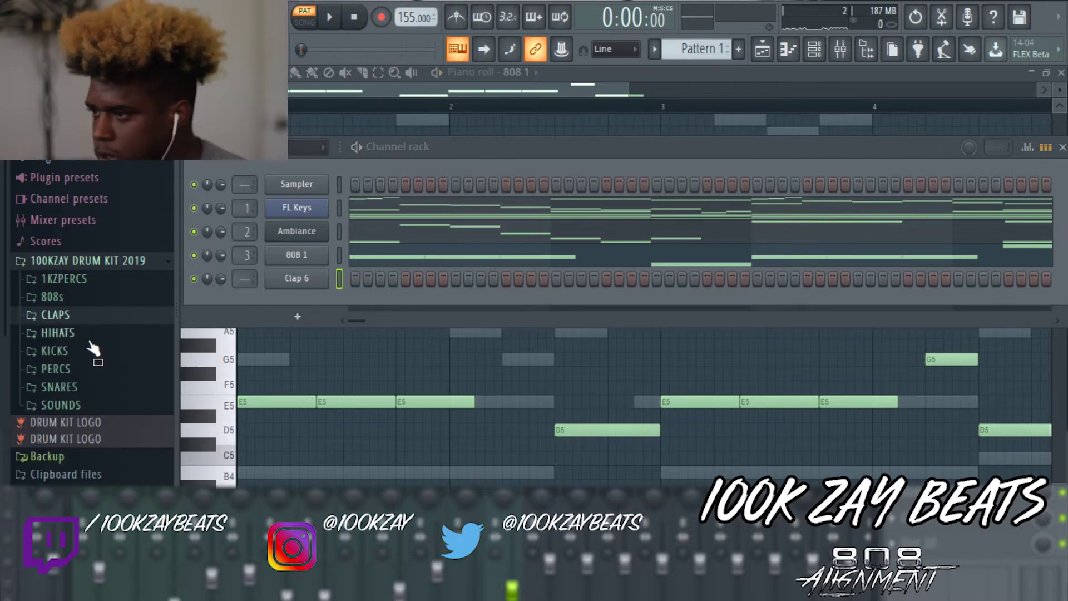
left_click(59, 387)
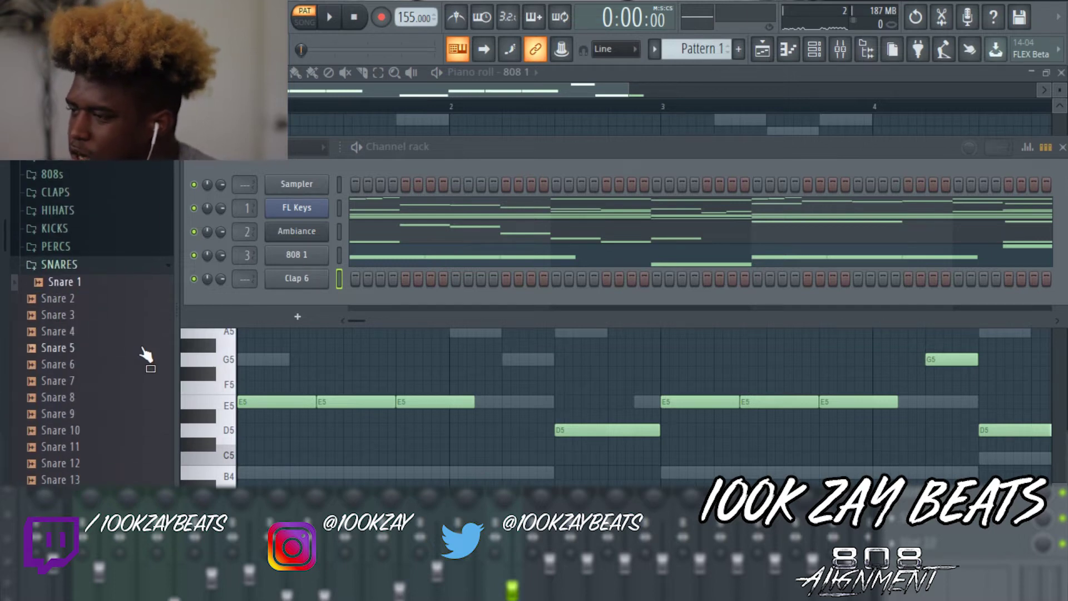
left_click(83, 195)
left_click(83, 197)
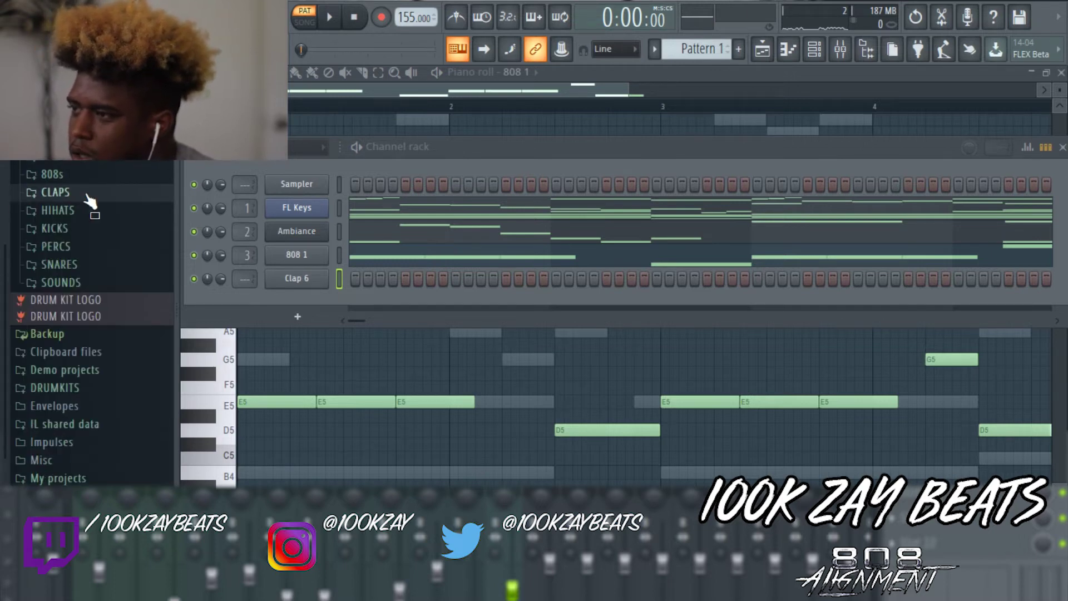
left_click(83, 209)
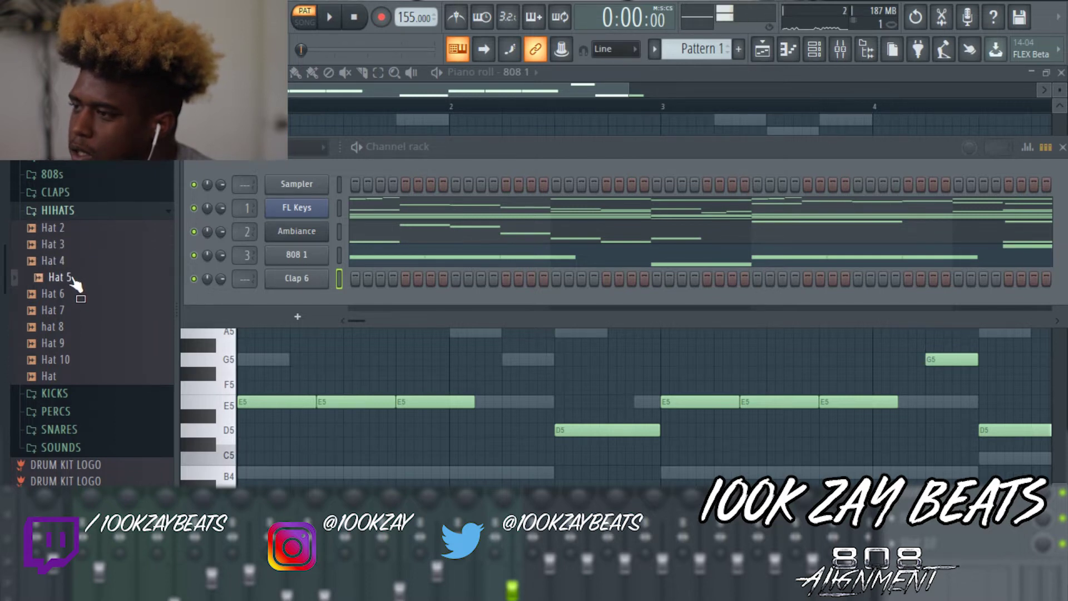
key("space")
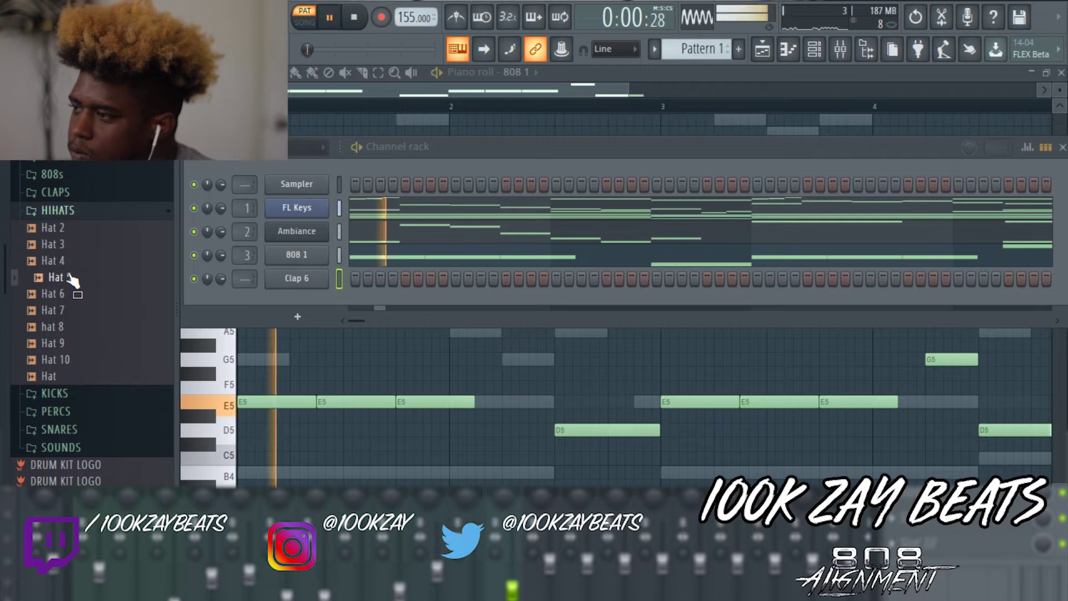
key("space")
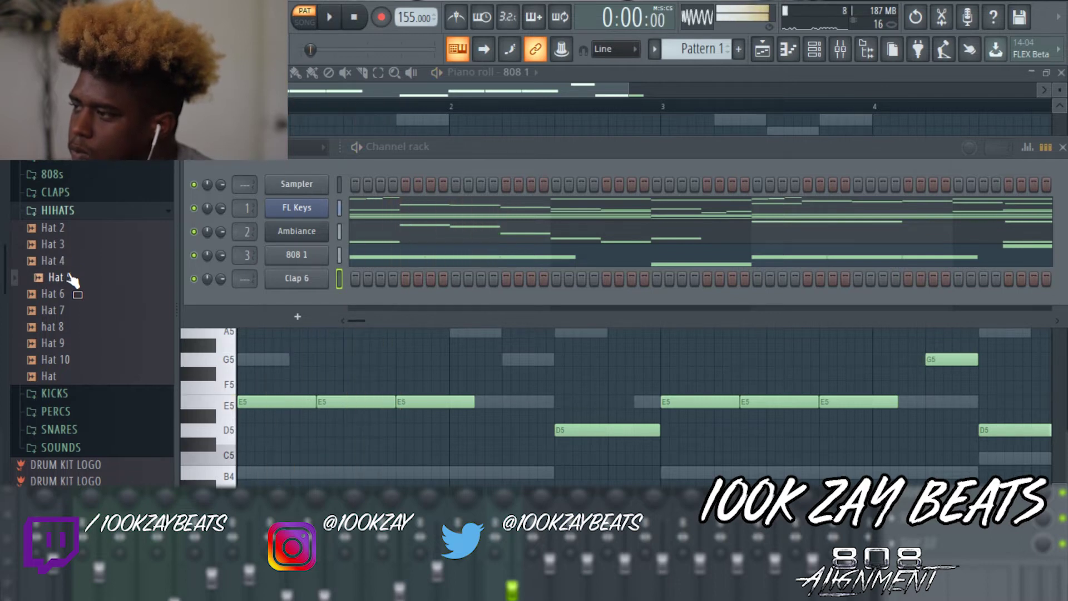
- Replace the Clap 6 channel's sample with Hat 5, fill it every 2 steps, and audition the loop
left_click_drag(265, 271, 275, 275)
right_click(275, 276)
left_click(528, 332)
key("space")
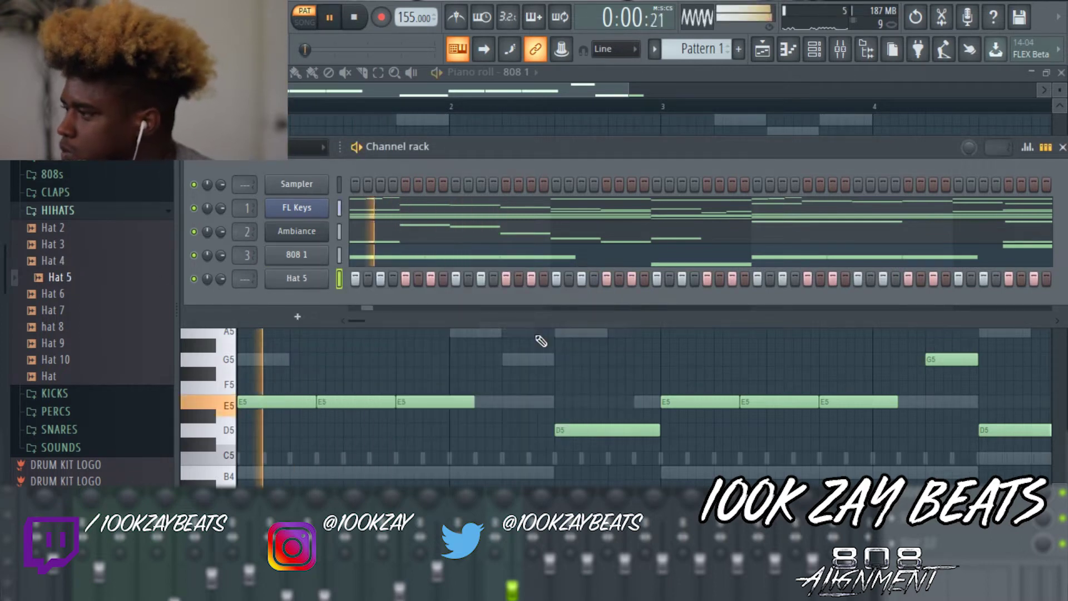
key("space")
key("space")
- Remove the Hat 5 hits on steps 3, 11 and 31, replaying the loop between edits
left_click(381, 278)
key("space")
key("space")
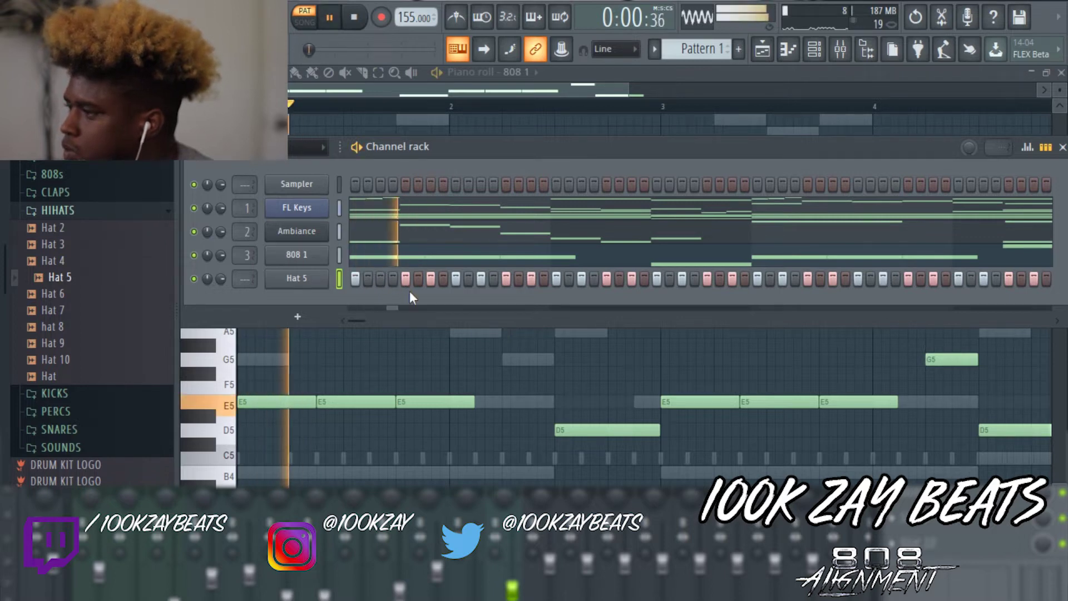
key("space")
key("space")
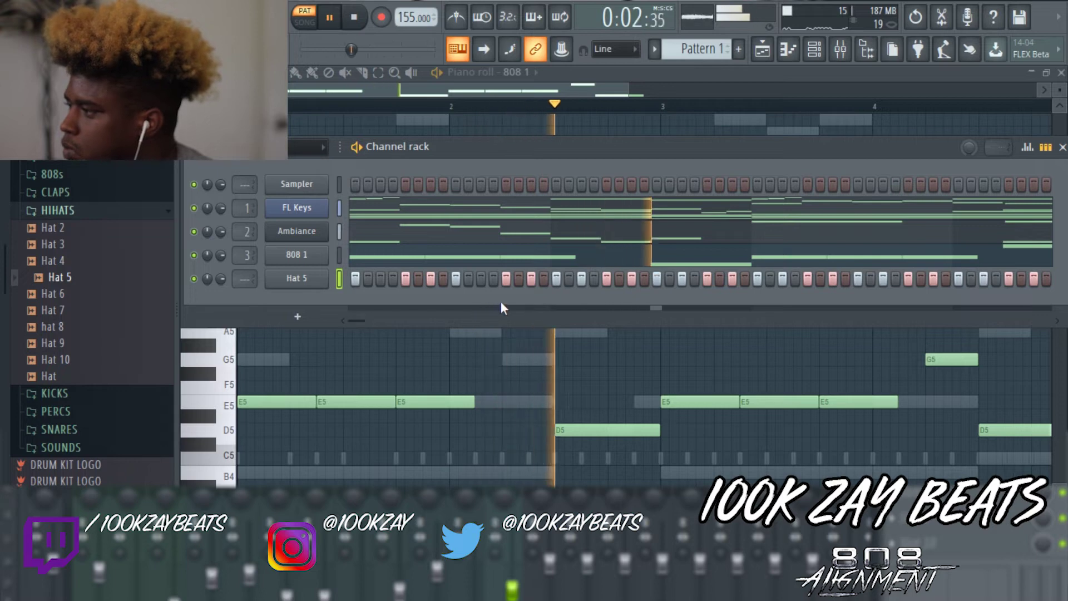
key("space")
left_click(732, 278)
key("space")
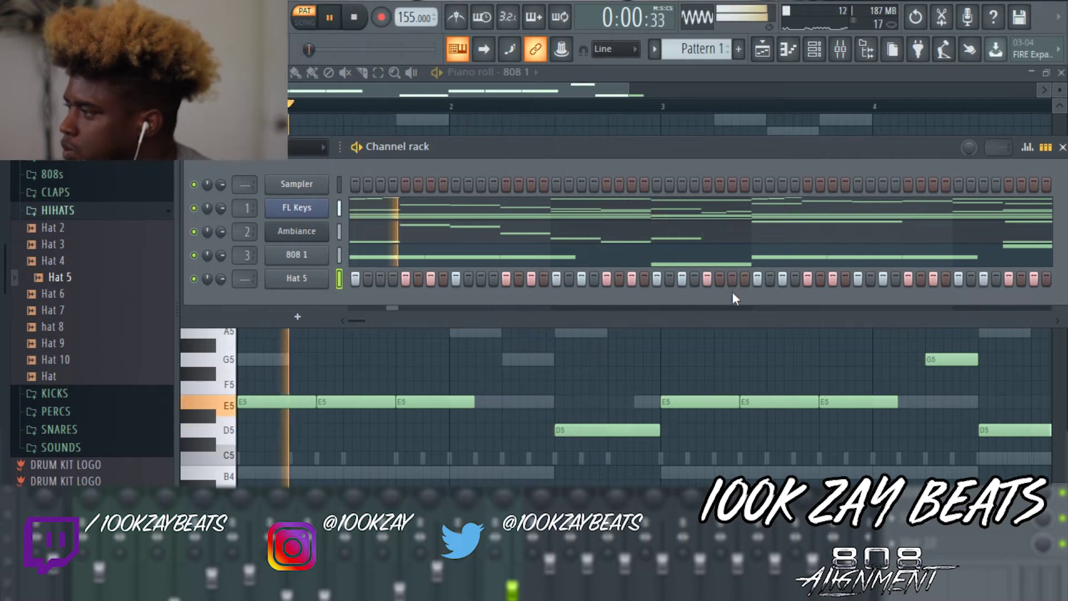
- Remove the Hat 5 hits on steps 19 and 35 and replay the pattern
key("space")
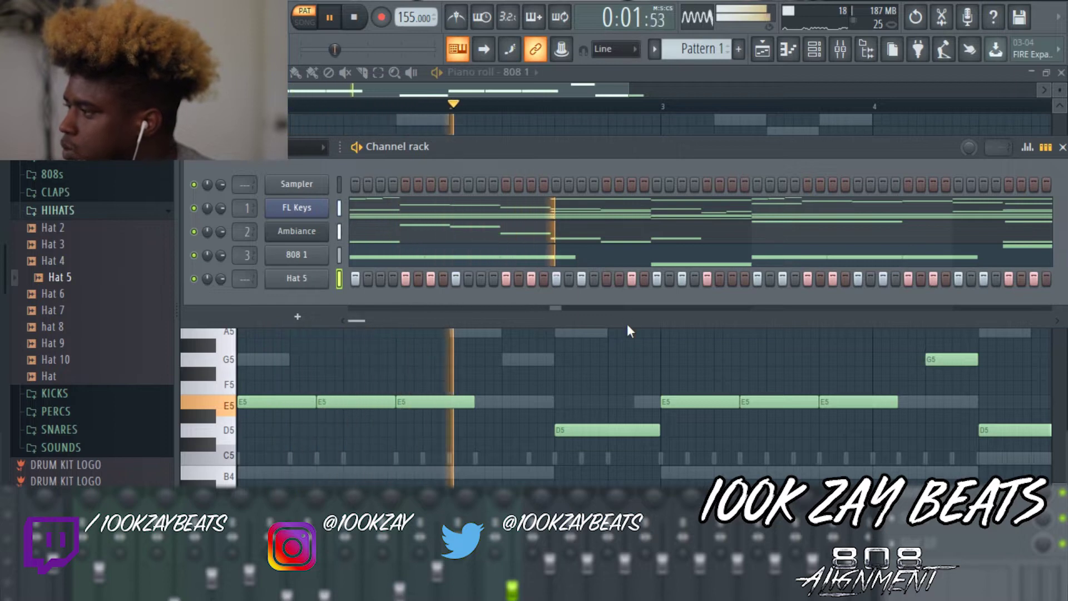
key("space")
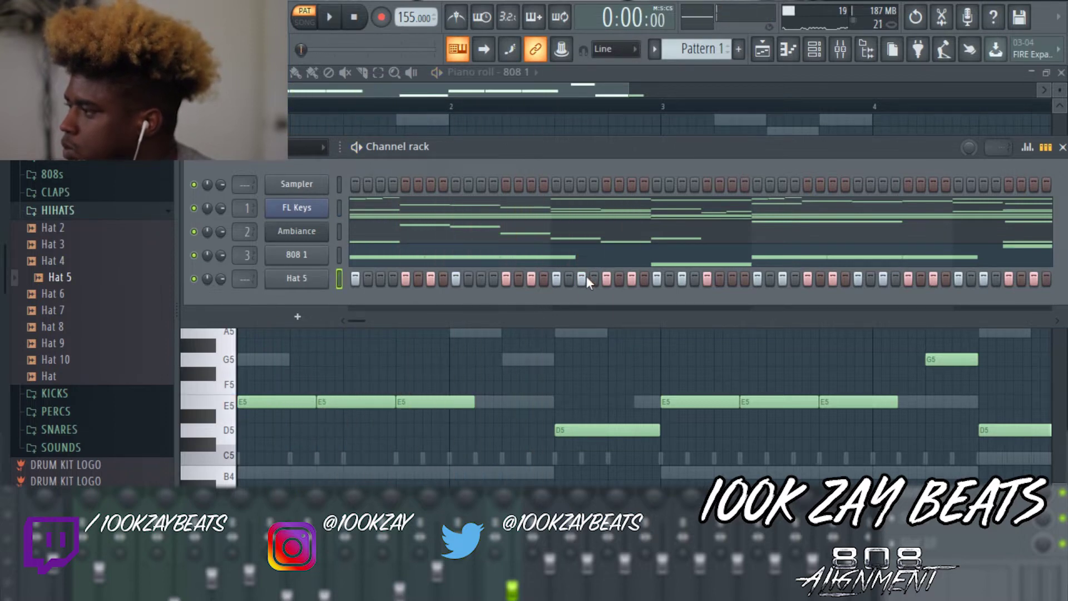
key("space")
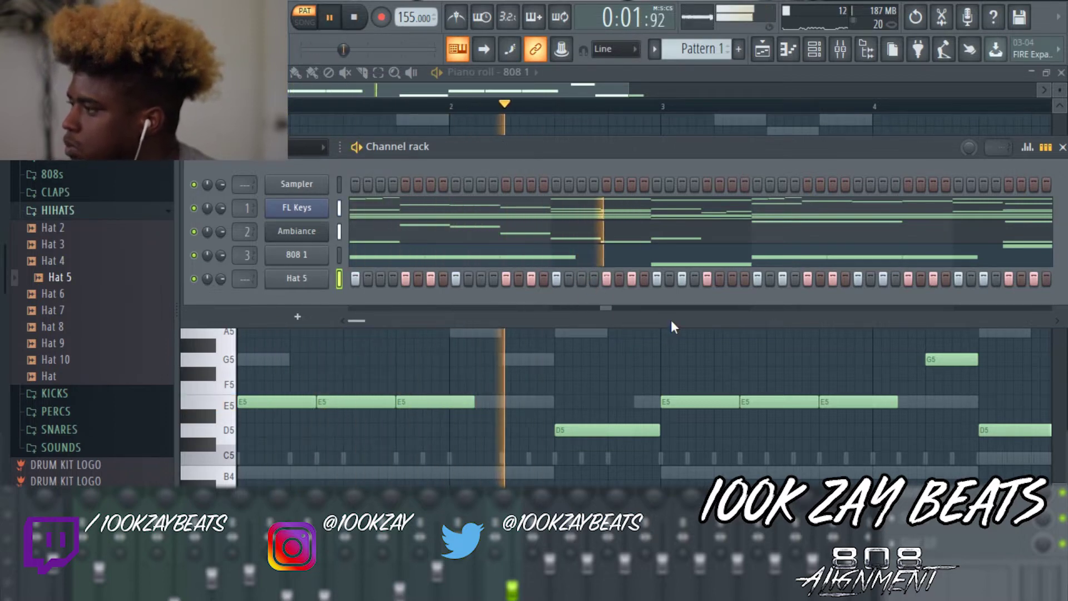
key("space")
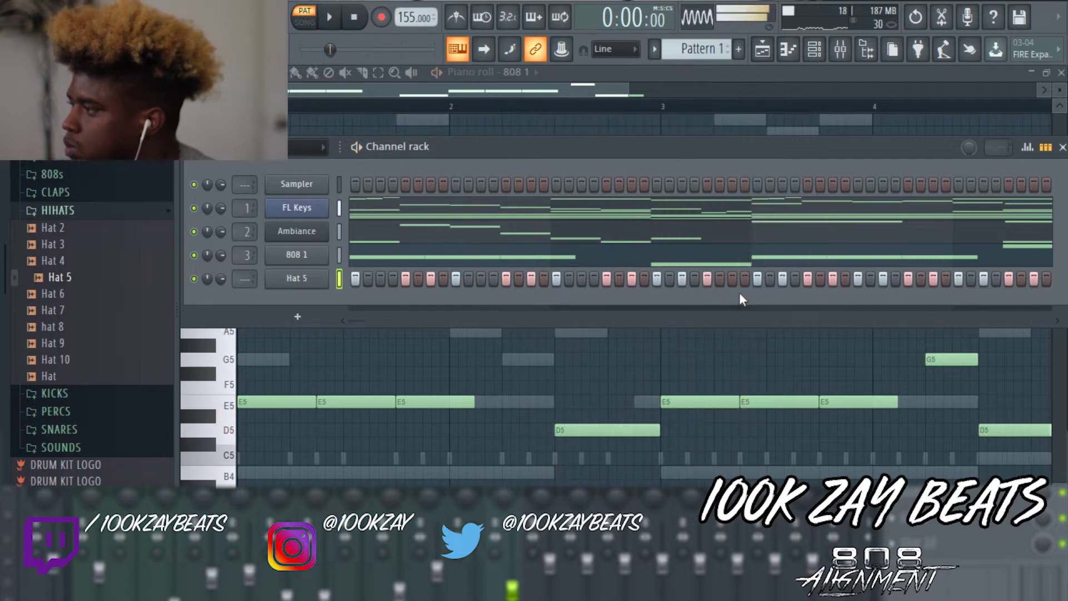
key("space")
key("space")
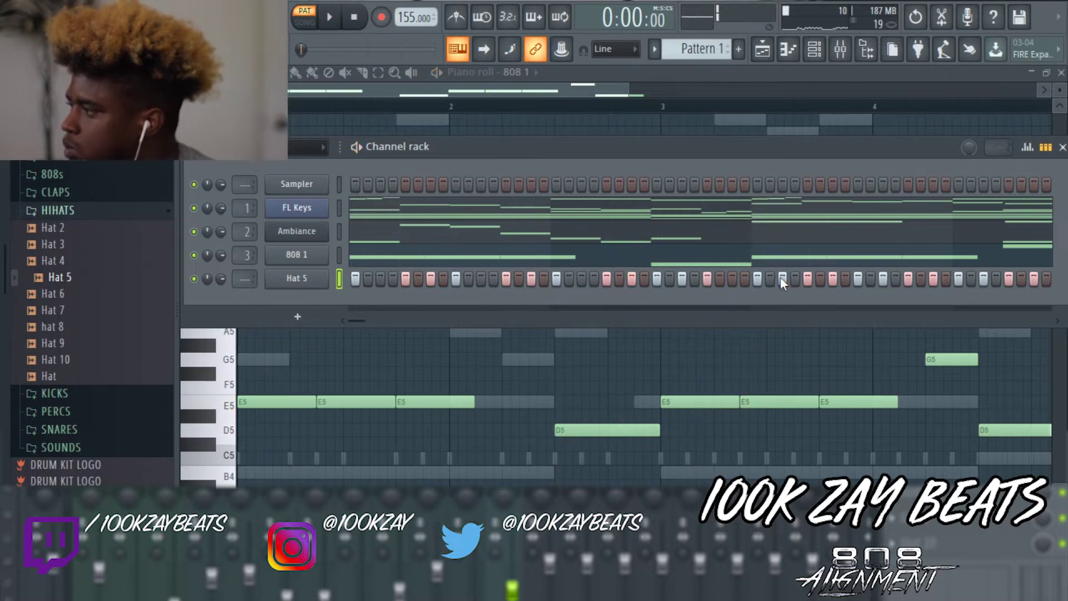
key("space")
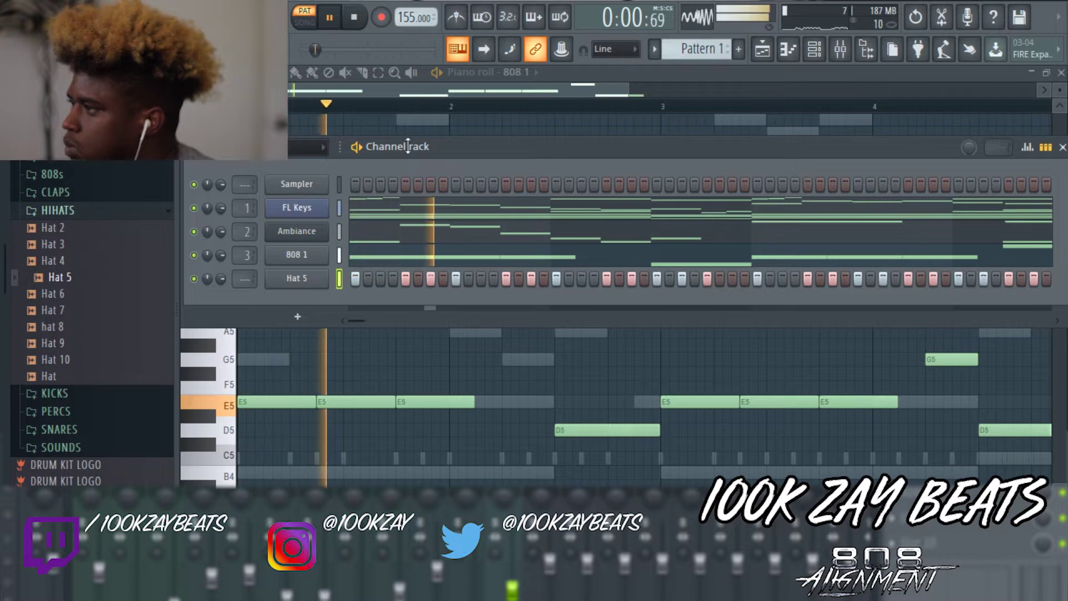
- Remove the Hat 5 hits on steps 43 and 55 in the second half of the pattern
left_click_drag(355, 319, 369, 318)
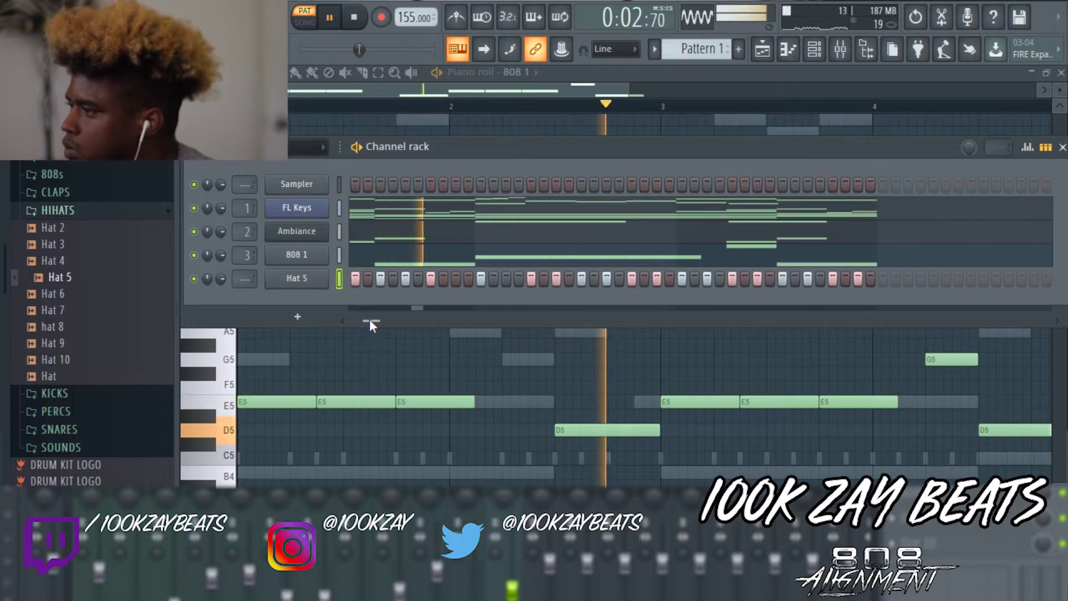
key("space")
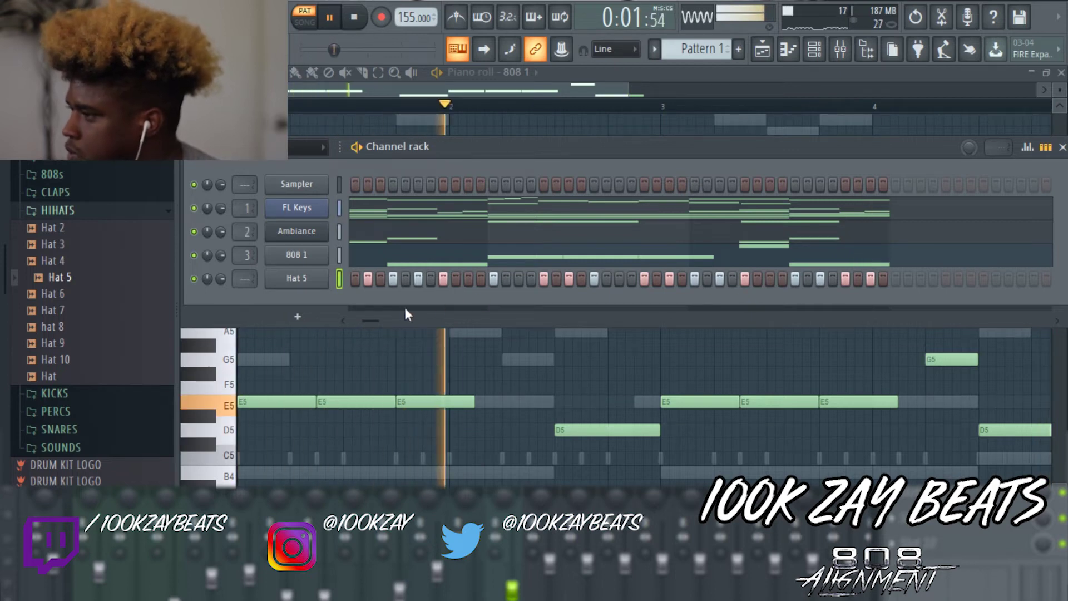
left_click_drag(374, 321, 343, 320)
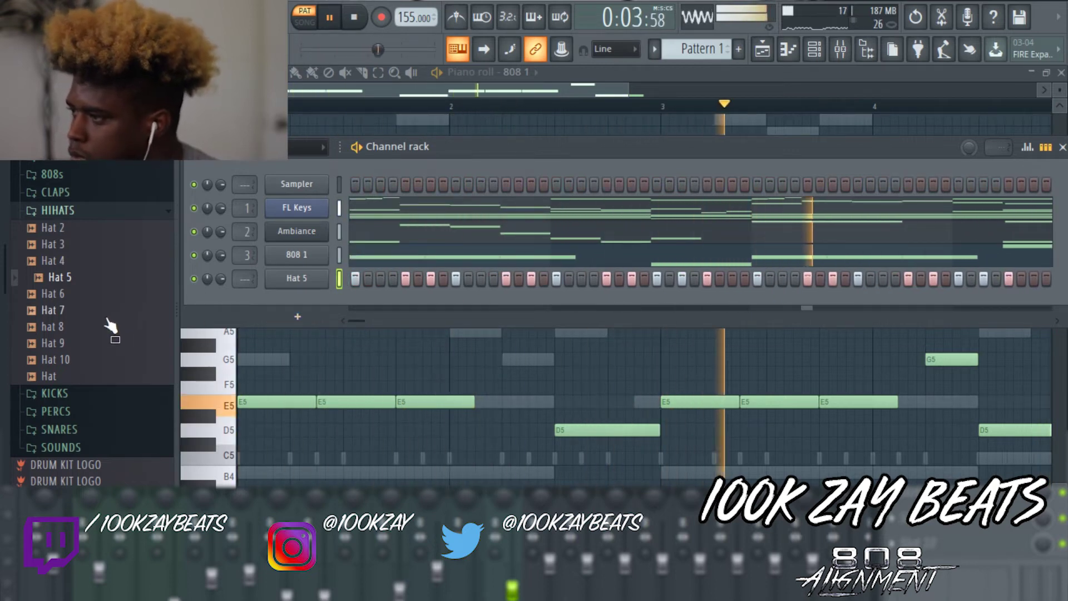
- Preview other samples in the HIHATS folder against the loop, including Hat 3, hat 8, Hat 9 and Hat 10
left_click(78, 262)
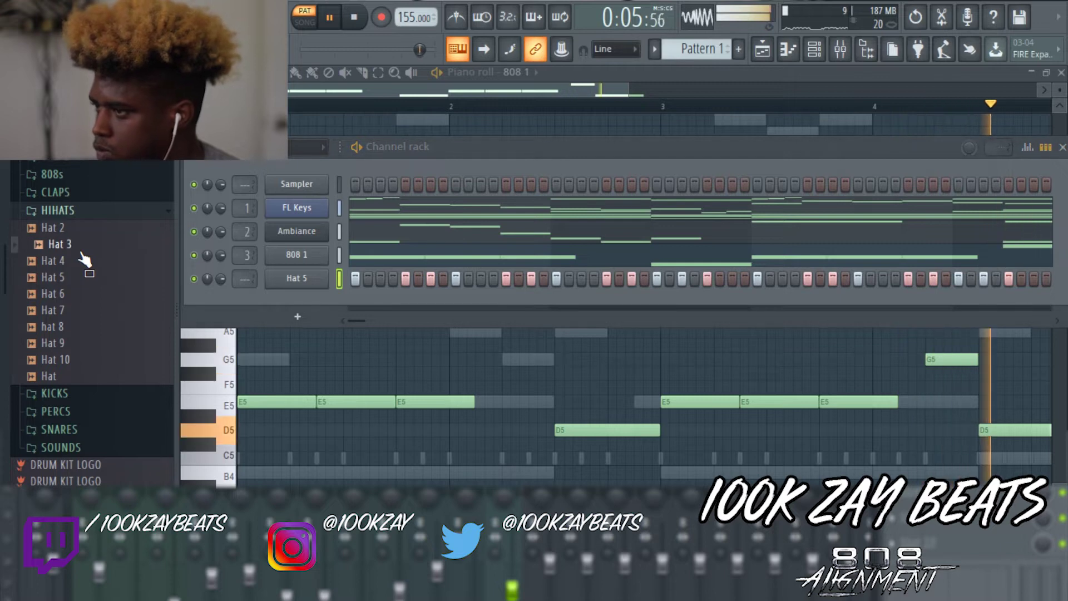
left_click(64, 327)
left_click(67, 343)
left_click(71, 360)
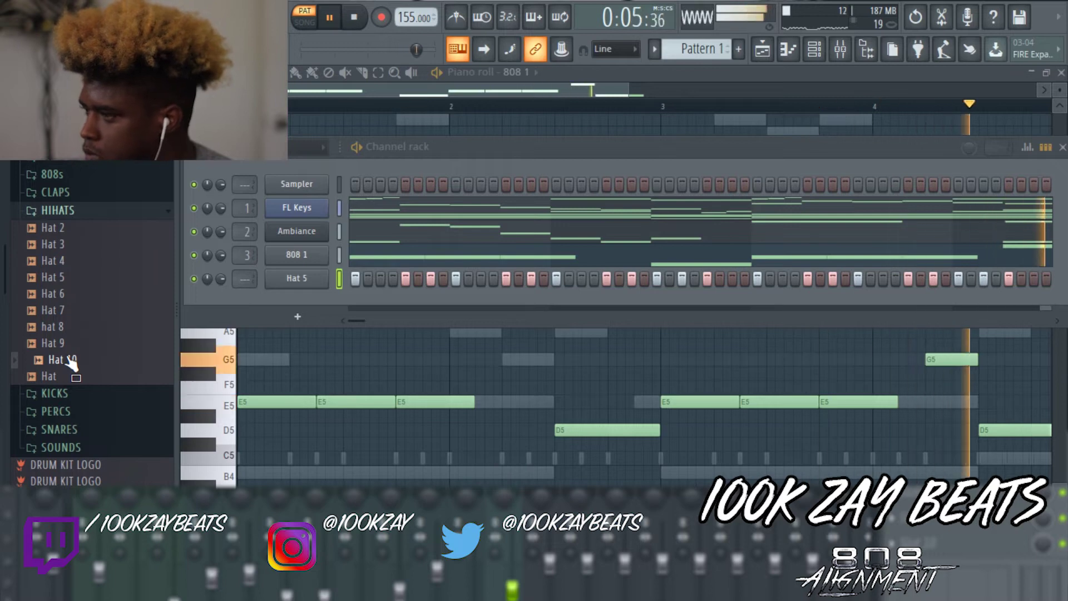
- Try Hat 10 as a new channel filled every 4 steps, and delete that channel
left_click_drag(162, 348, 293, 294)
right_click(295, 301)
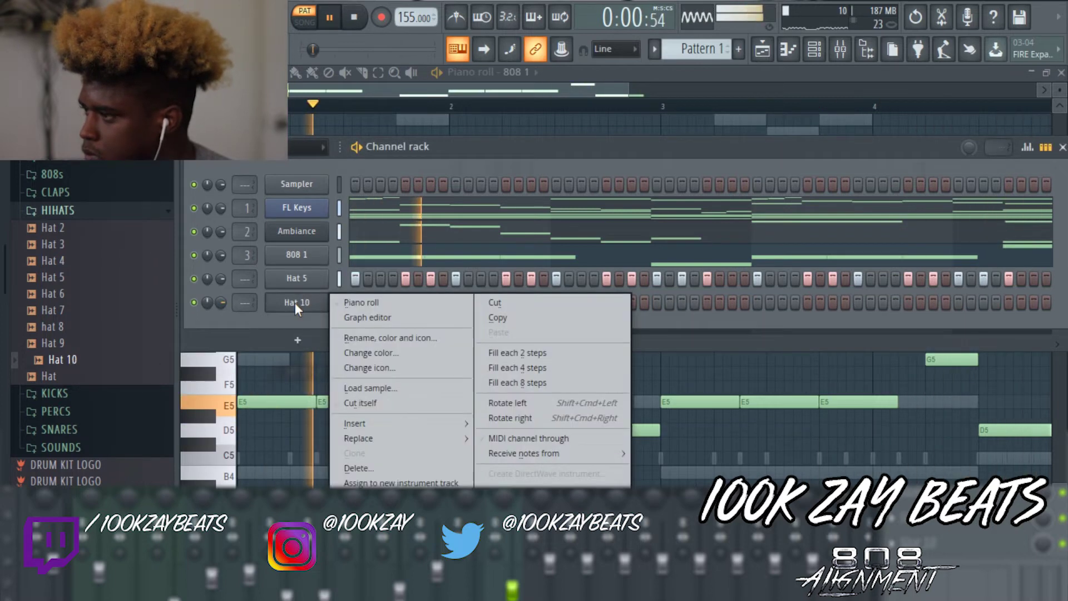
left_click(546, 371)
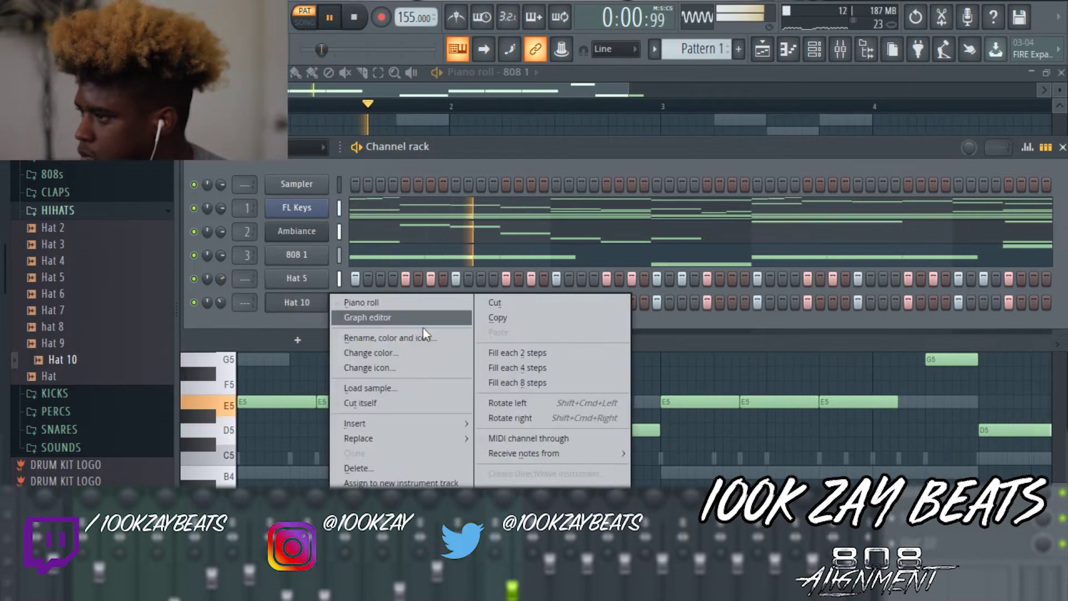
right_click(312, 302)
left_click(389, 468)
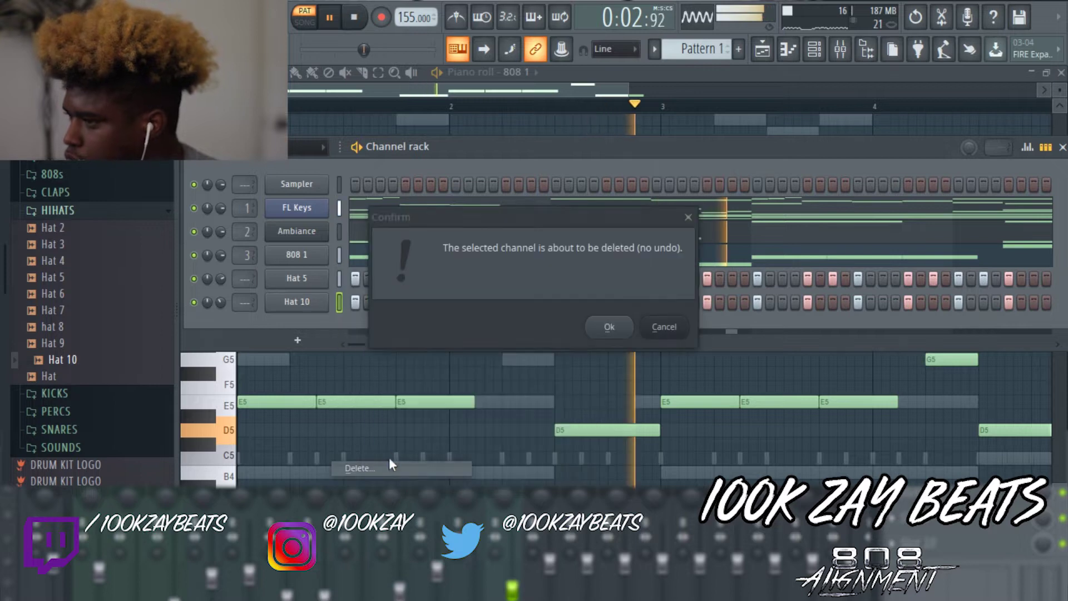
left_click(611, 328)
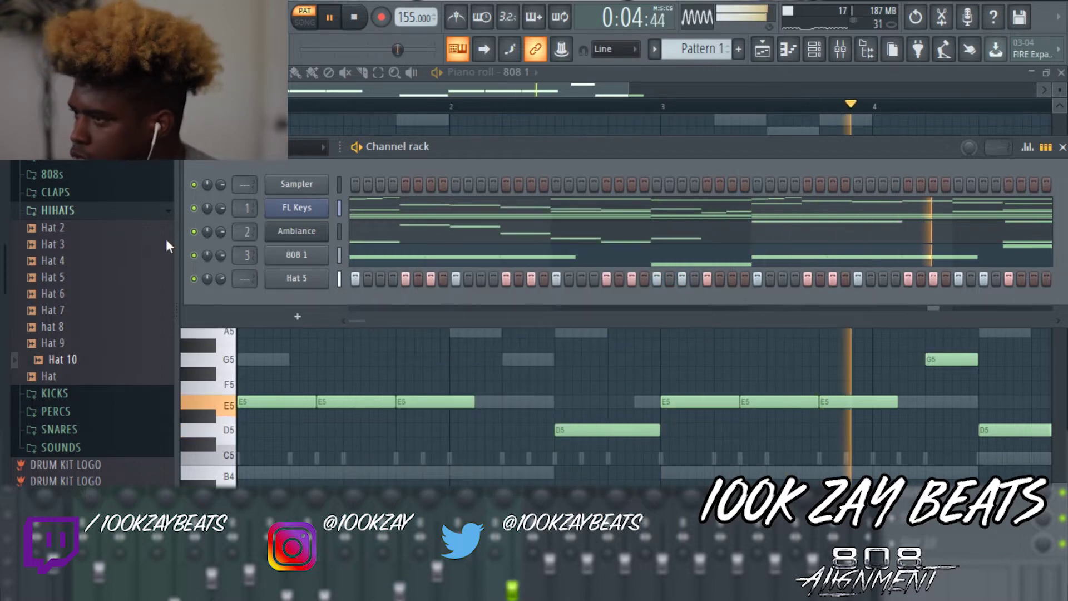
- Add Snare 1 from the drum kit's SNARES folder as a new channel below Hat 5
left_click(95, 211)
left_click(70, 264)
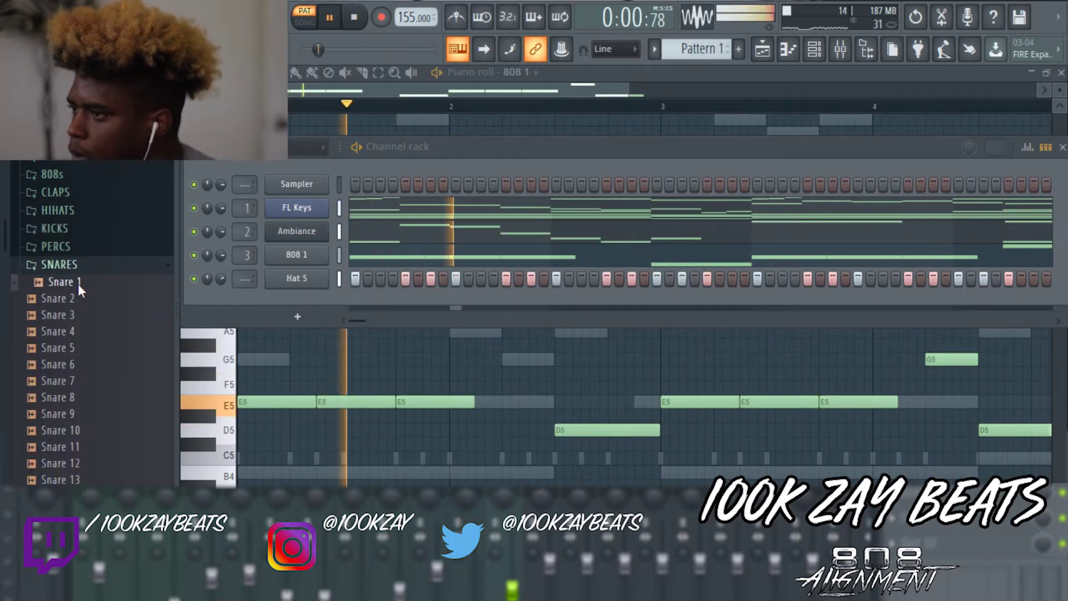
left_click_drag(78, 283, 305, 302)
- Place Snare 1 hits on steps 9, 25, 41, 47, 51 and 57 while the pattern plays
left_click(456, 301)
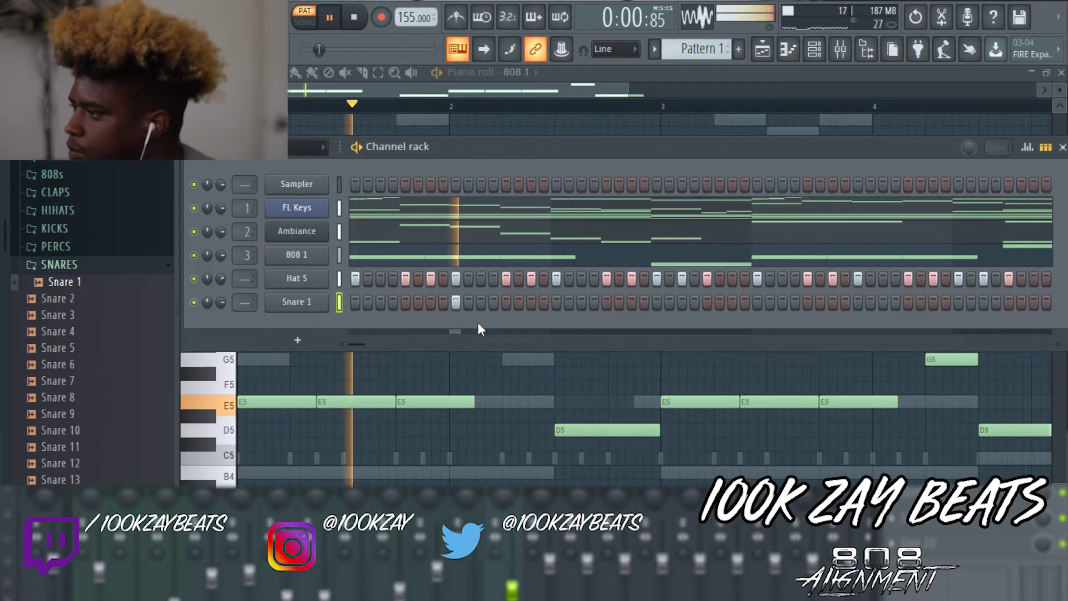
left_click(656, 302)
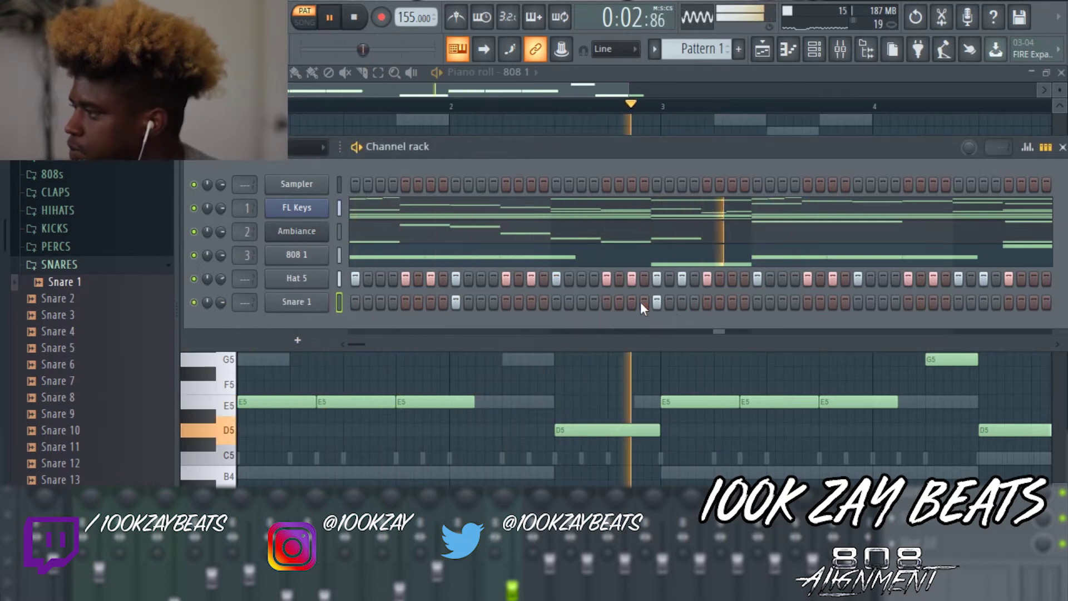
left_click(857, 301)
left_click_drag(355, 339, 377, 340)
left_click(807, 302)
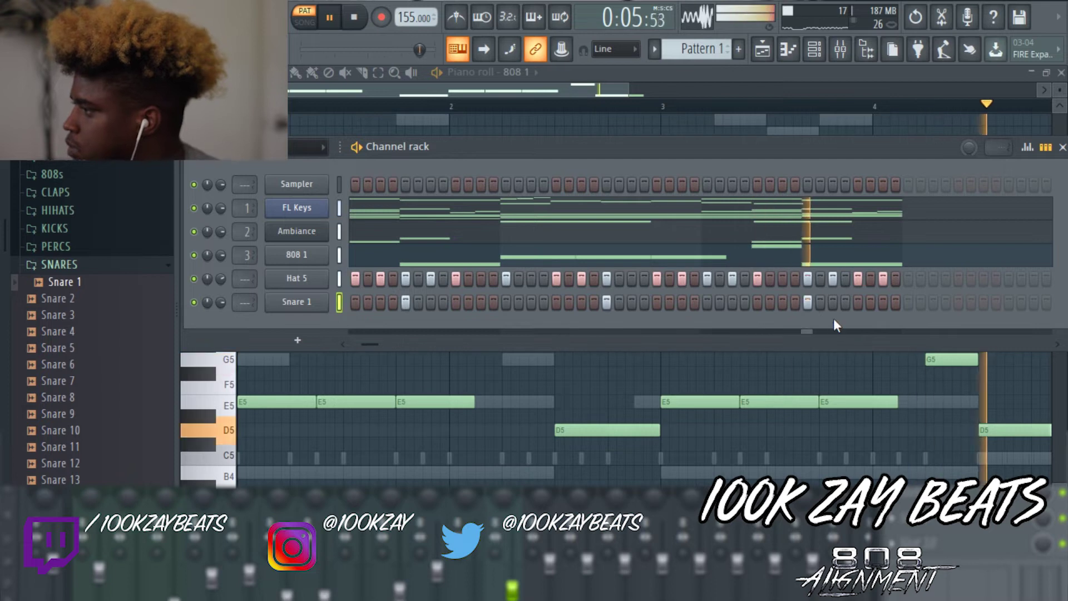
left_click(682, 301)
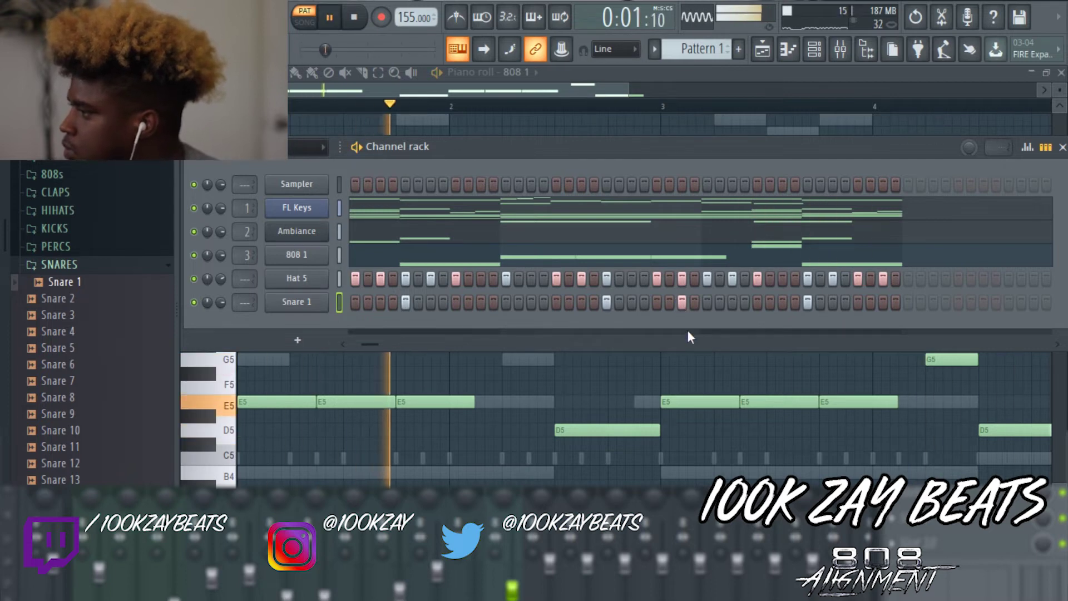
left_click(732, 302)
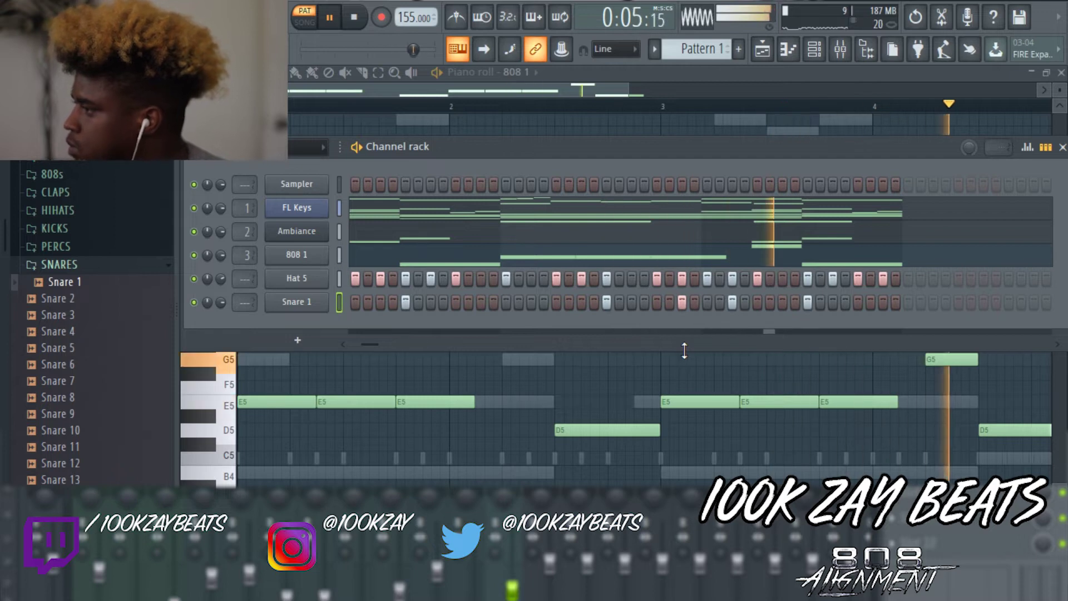
- Add perc 2 from the drum kit's PERCS folder as a new channel below Snare 1
left_click(119, 266)
left_click(100, 246)
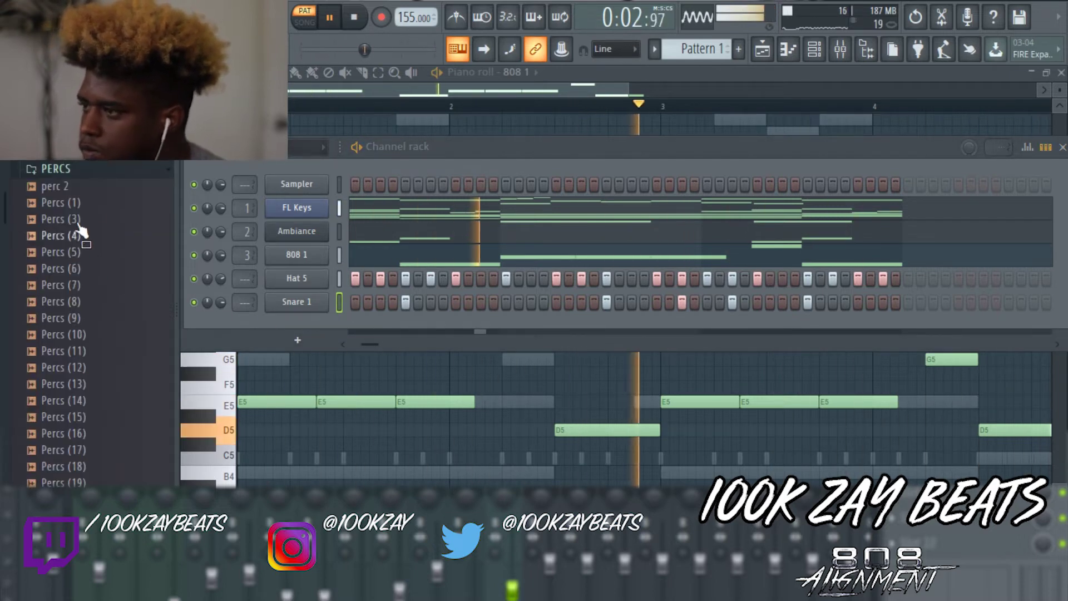
left_click_drag(95, 192, 281, 325)
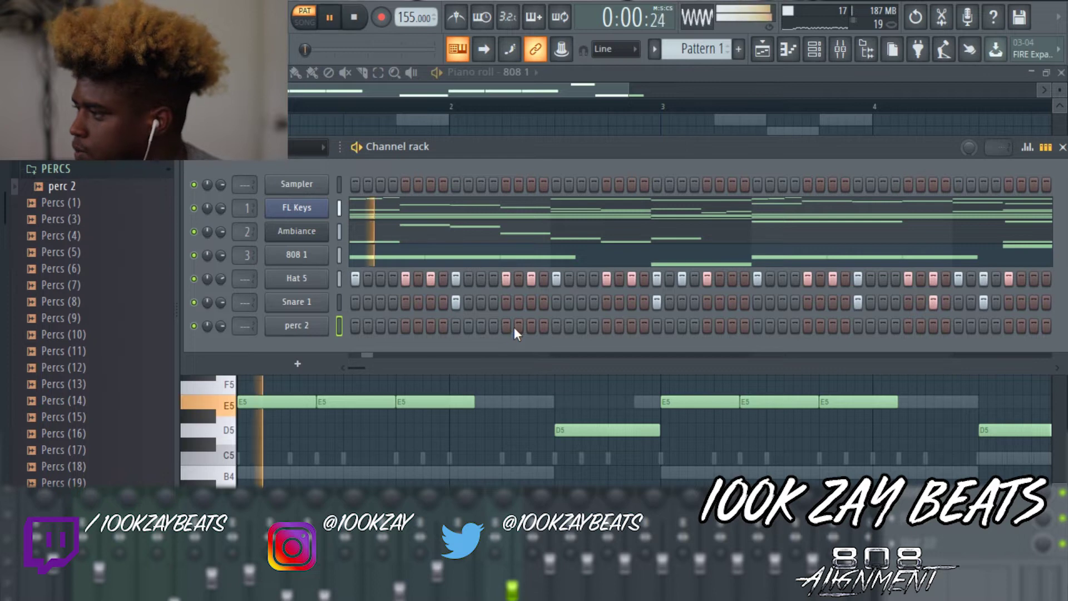
- Place perc 2 hits on steps 15 and 19 and play the pattern
key("space")
left_click(518, 325)
key("space")
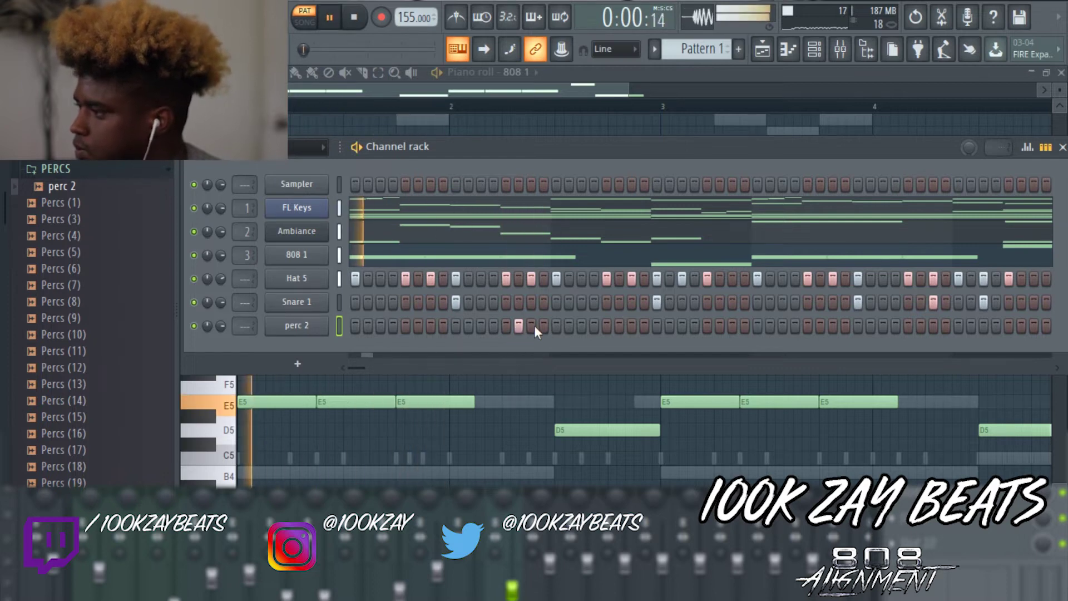
left_click(530, 325)
right_click(519, 326)
left_click(581, 325)
key("space")
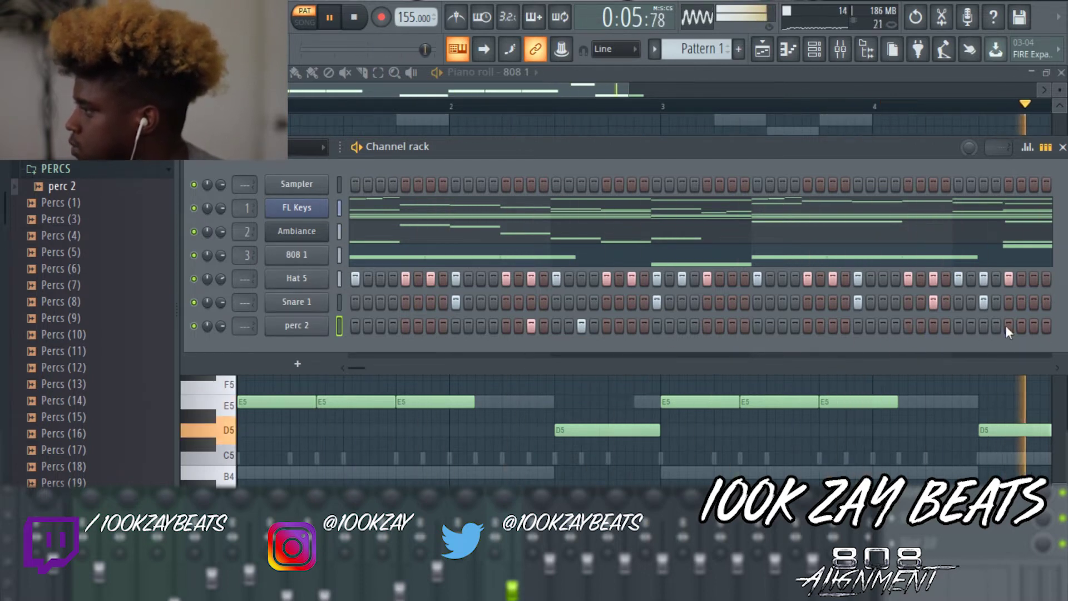
- Add perc 2 hits on steps 35 and 63, and play the pattern again
left_click_drag(355, 368, 371, 369)
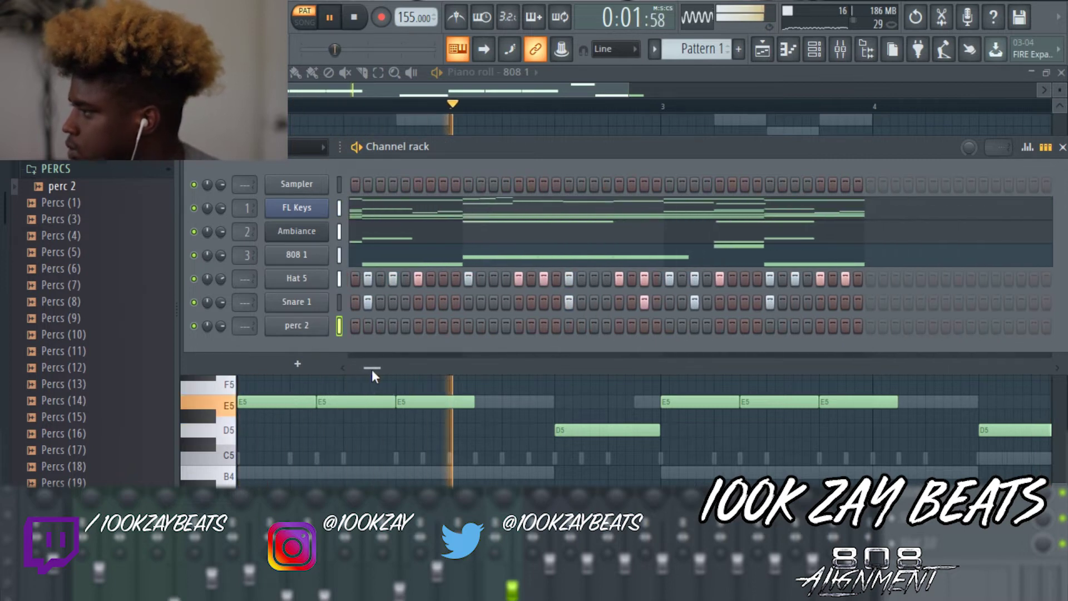
left_click(844, 326)
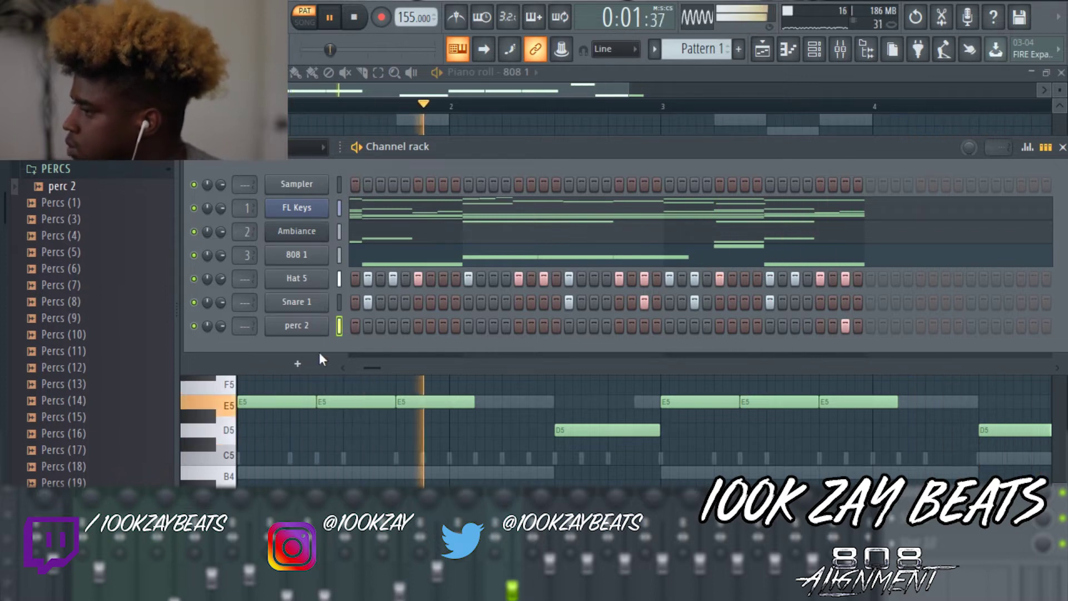
left_click_drag(369, 368, 327, 371)
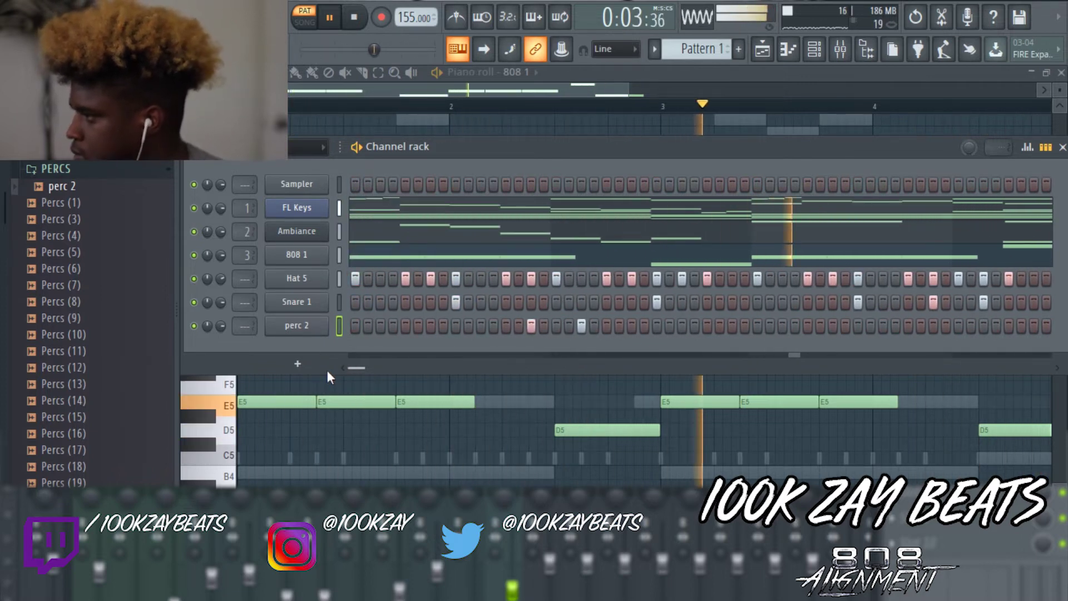
left_click(772, 325)
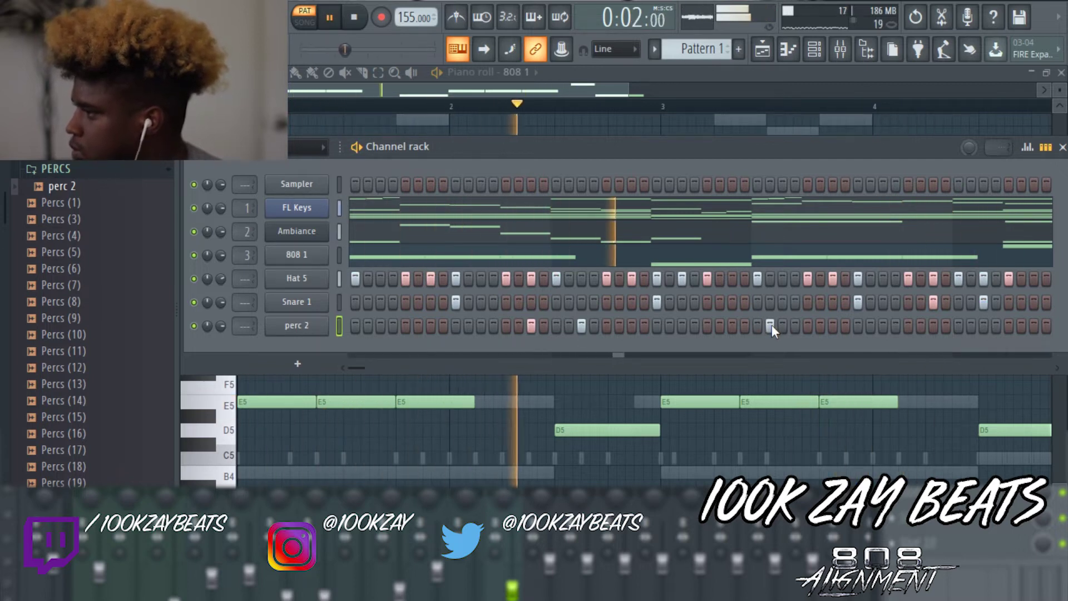
left_click(770, 325)
left_click(782, 325)
key("space")
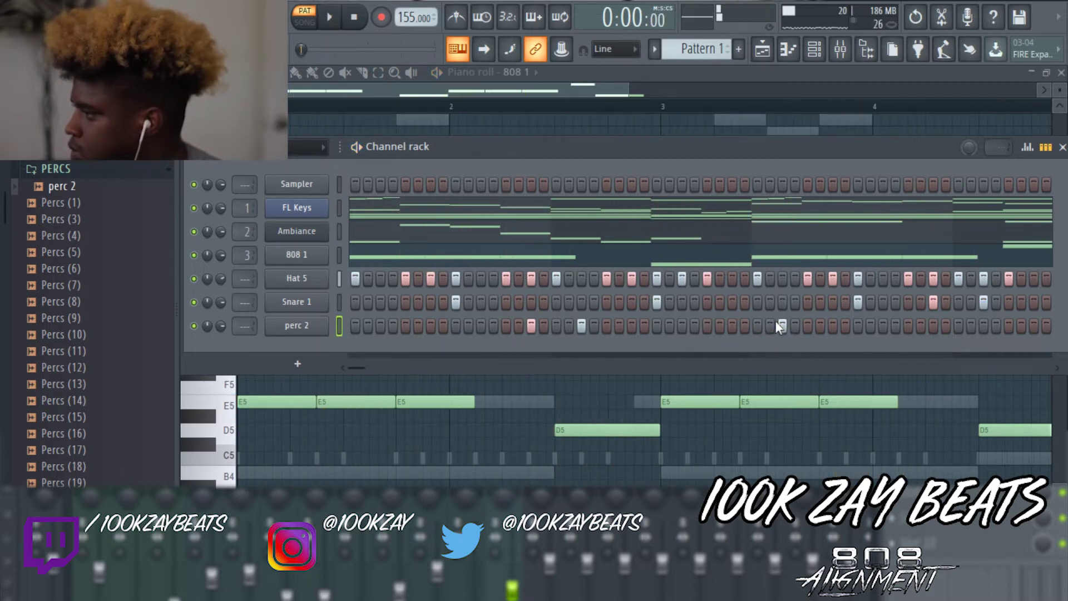
key("space")
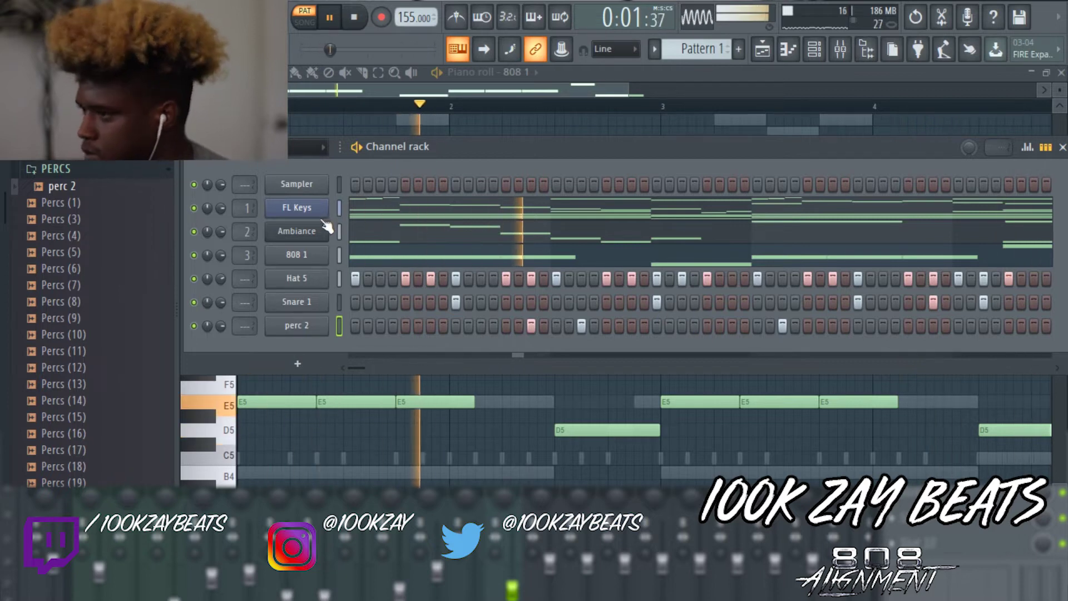
- Audition samples Percs (11) to Percs (18) in the PERCS folder and add Percs (18) as a new channel below perc 2
left_click(119, 166)
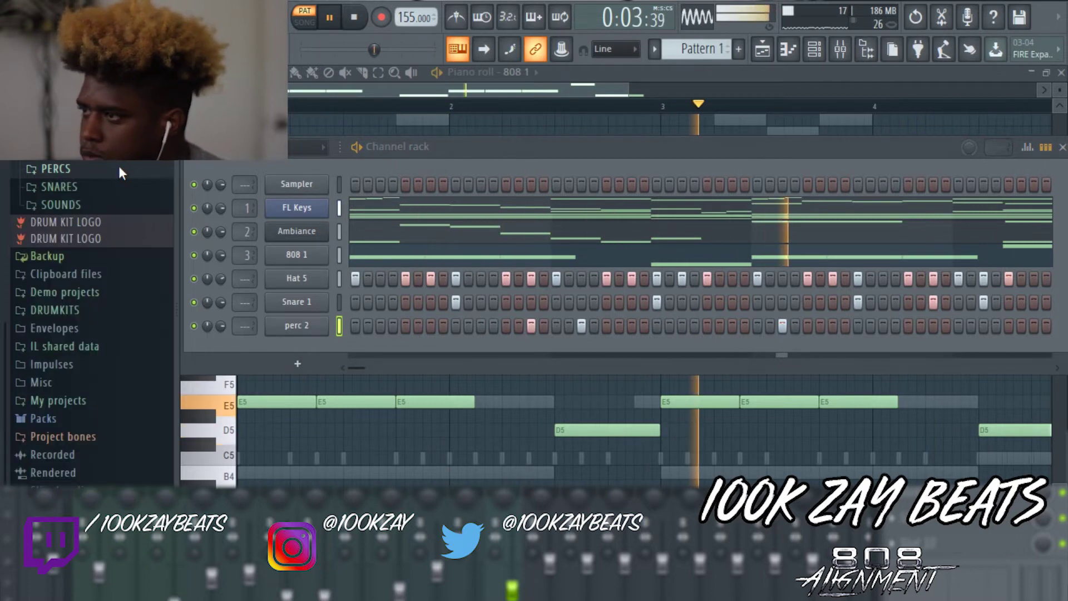
left_click(118, 166)
left_click(85, 366)
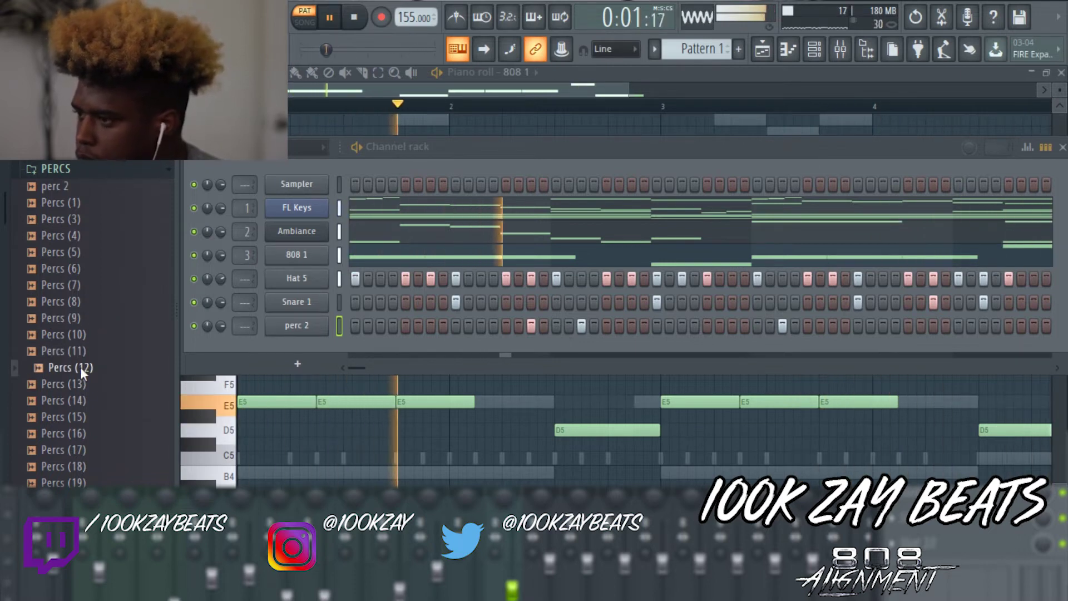
left_click(79, 354)
left_click(81, 368)
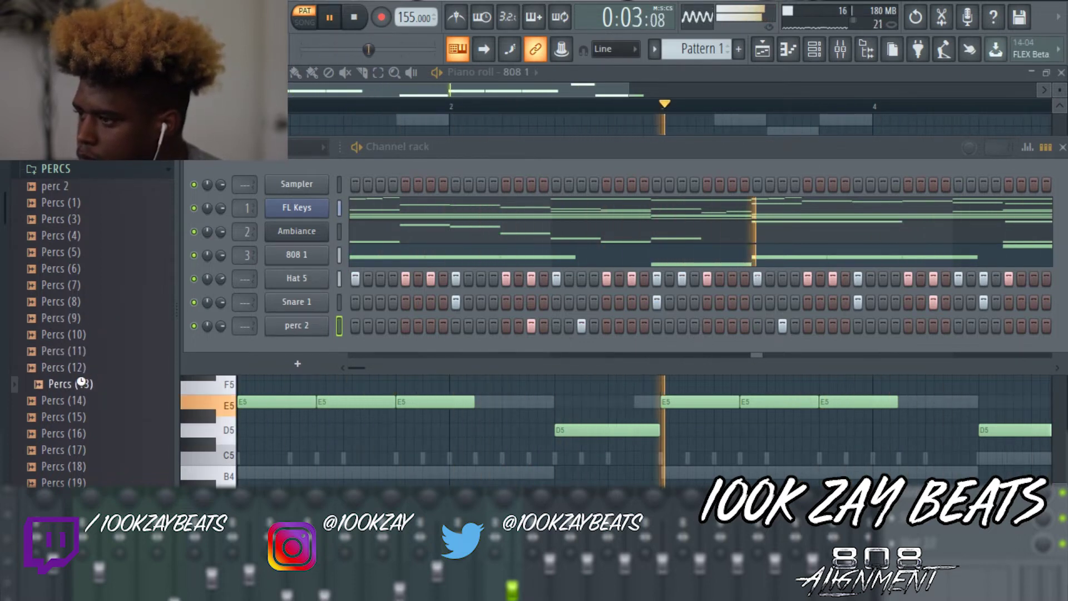
left_click(80, 382)
left_click(79, 400)
left_click(78, 415)
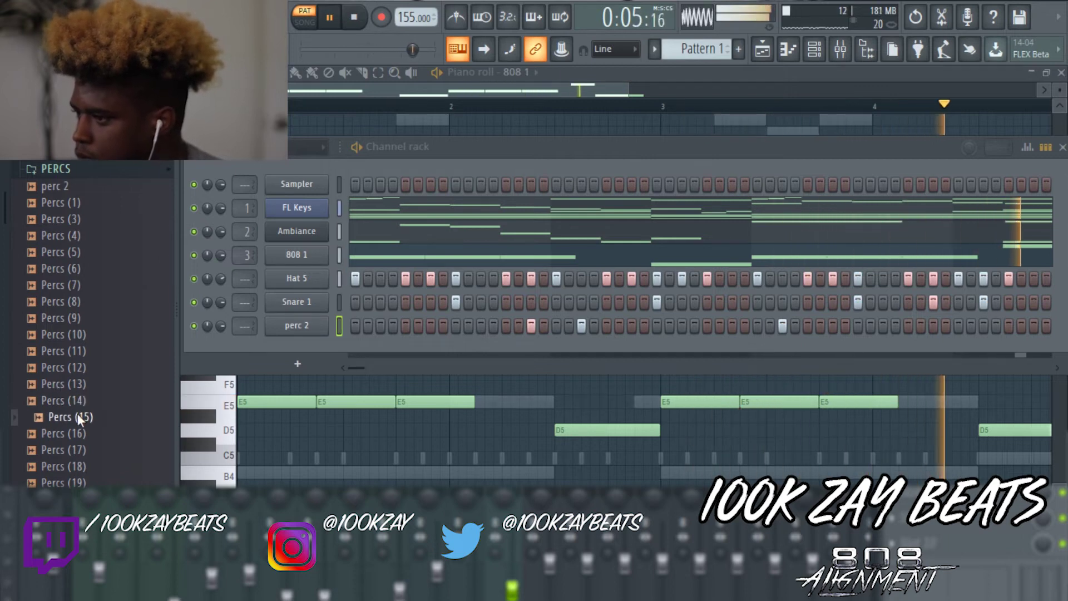
left_click(77, 435)
left_click(87, 450)
left_click(84, 466)
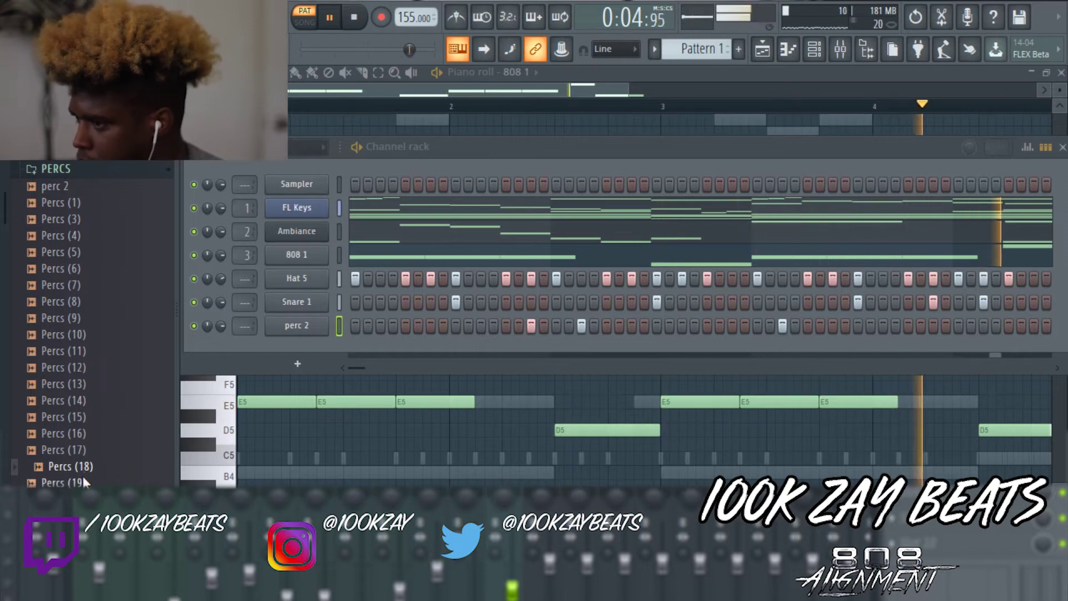
left_click_drag(84, 466, 292, 348)
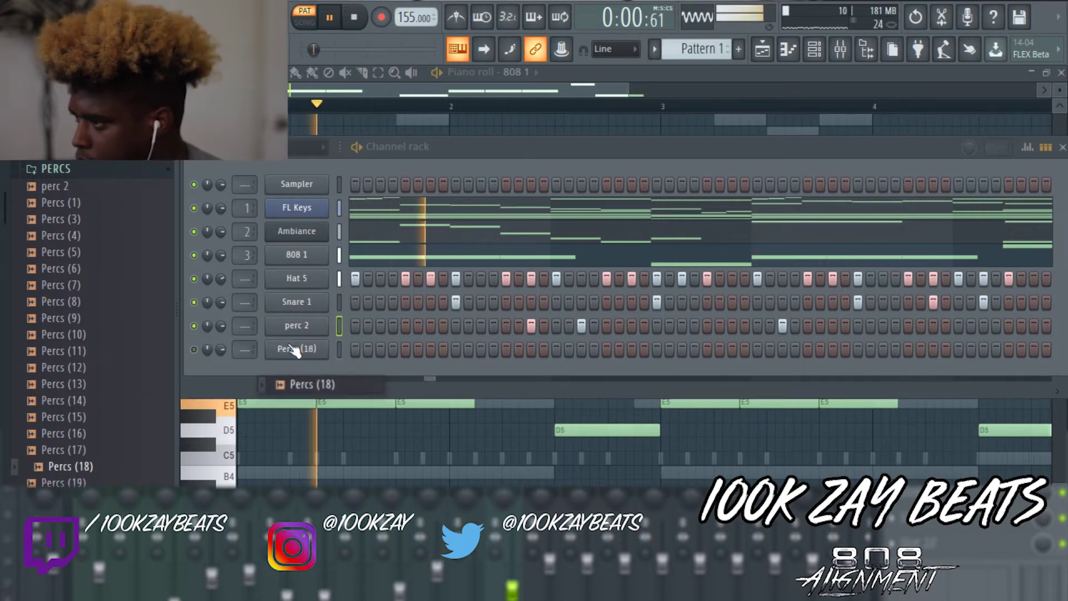
- Place Percs (18) hits on steps 7 and 39 while the pattern plays, leaving step 23 empty
key("space")
left_click(297, 348)
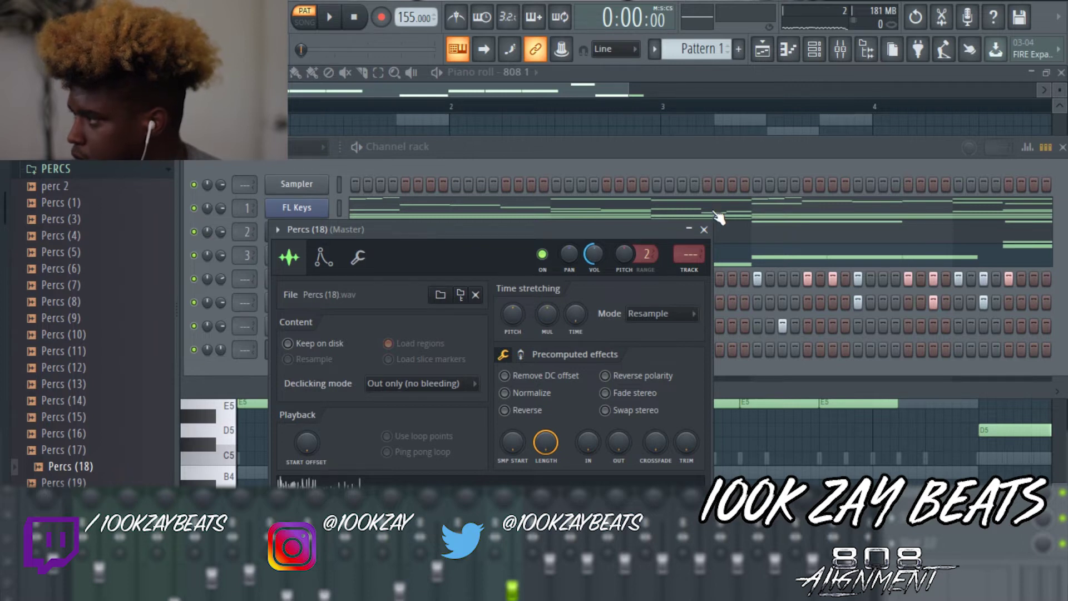
left_click(703, 230)
key("space")
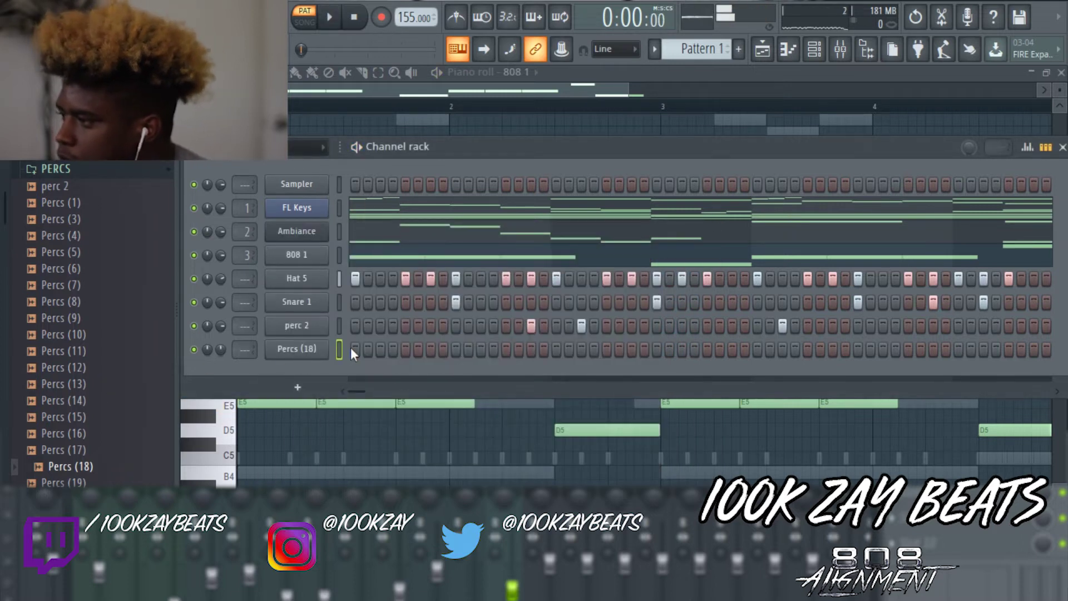
left_click(431, 350)
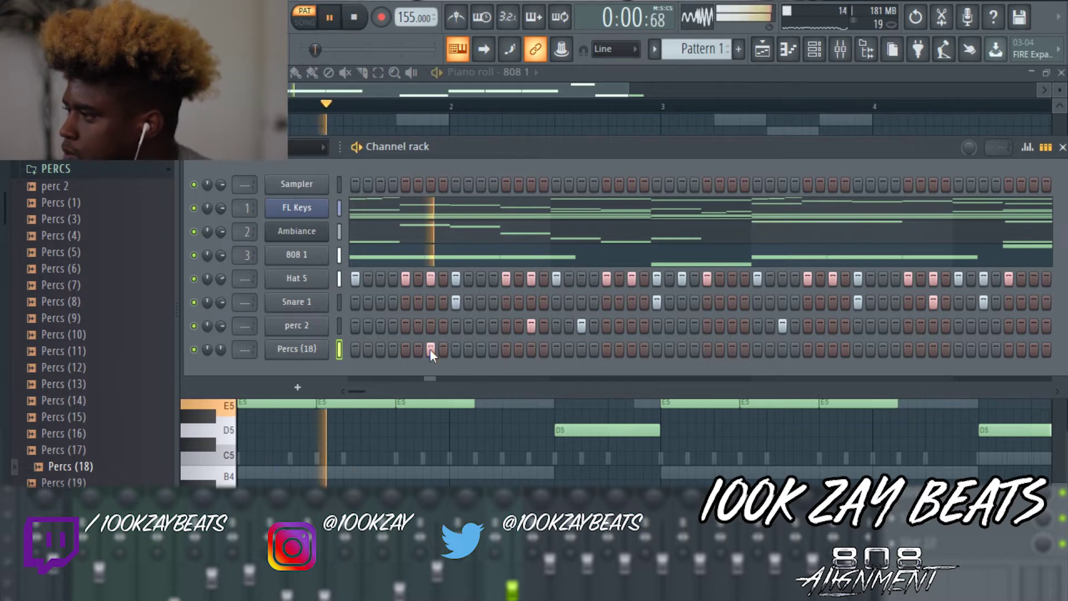
left_click(632, 349)
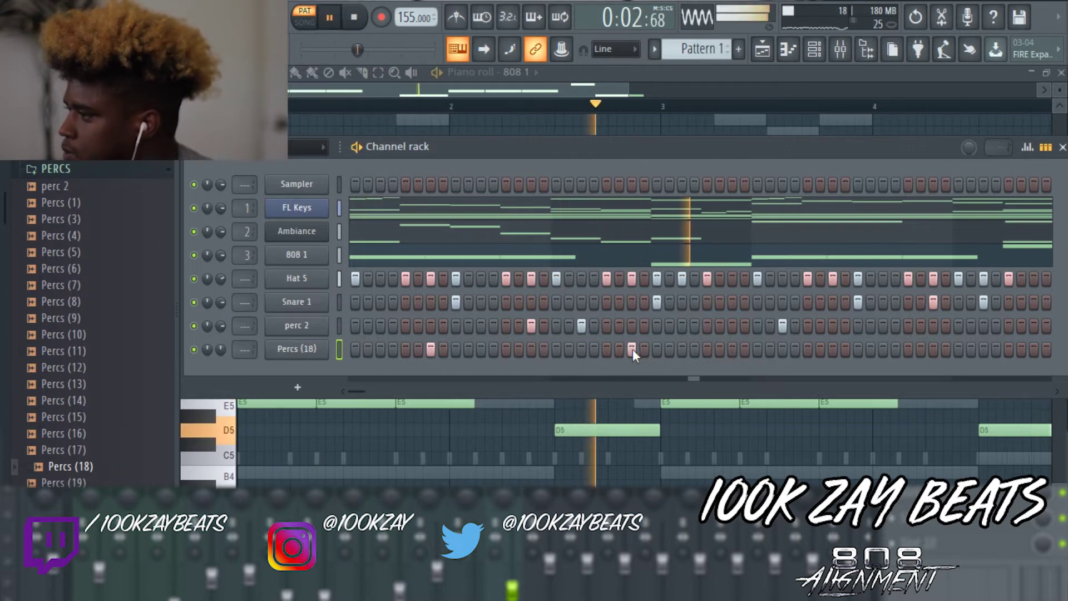
key("space")
left_click(632, 349)
left_click(833, 349)
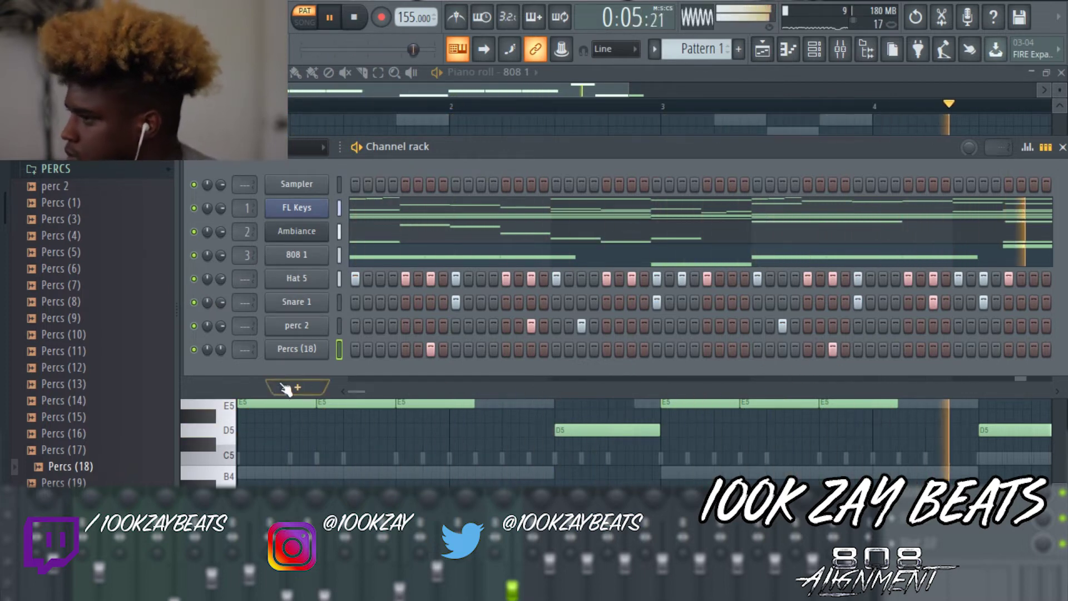
- Add Bamboo from the drum kit's 1KZPERCS folder as a new channel below Percs (18)
left_click(152, 170)
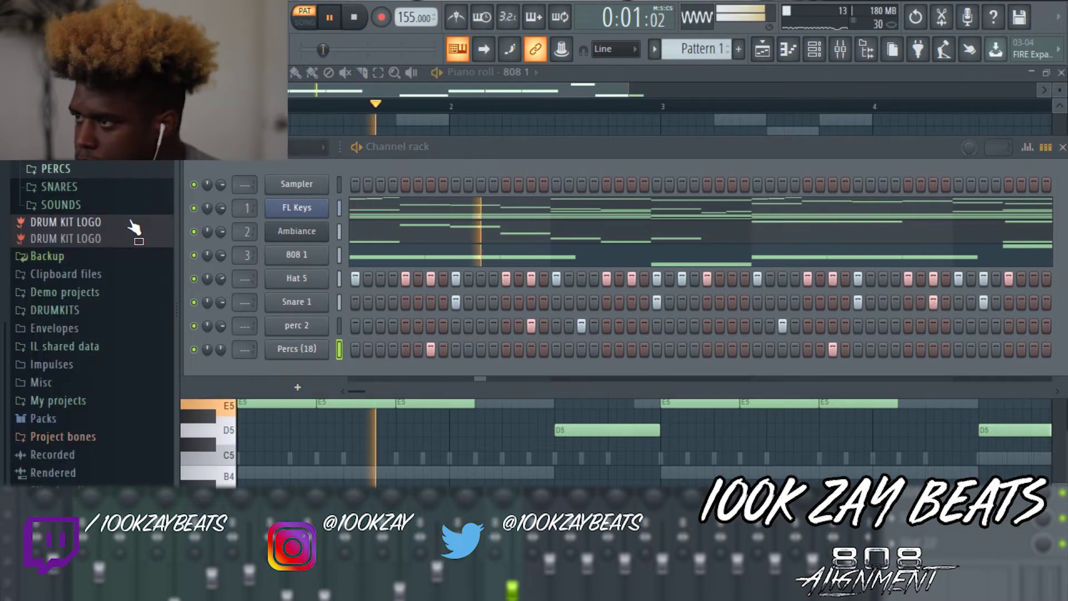
left_click(108, 206)
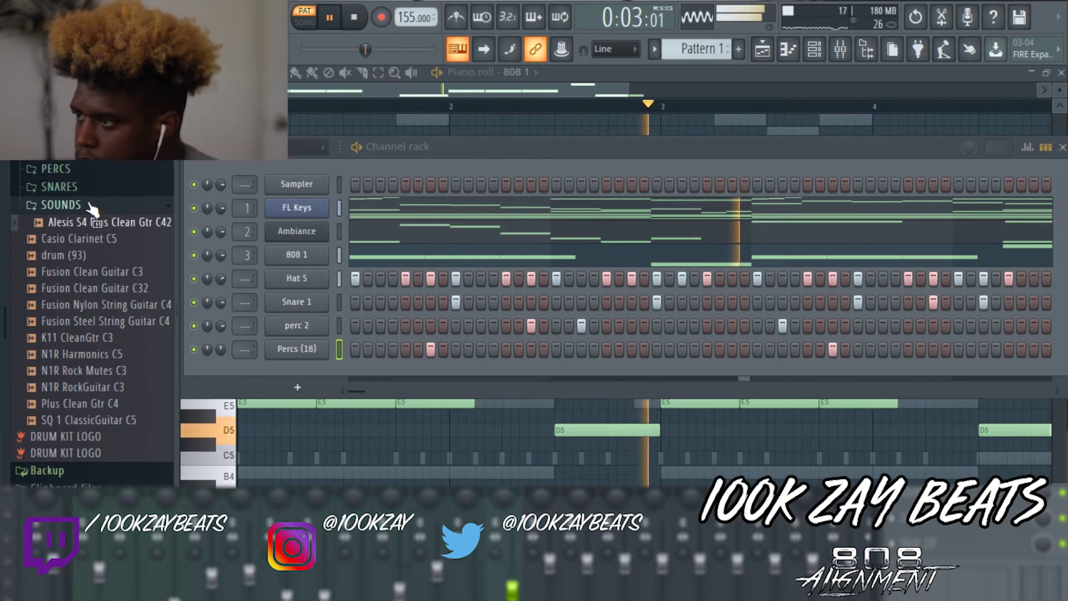
left_click(107, 205)
scroll(99, 215, "up", 3)
left_click(88, 189)
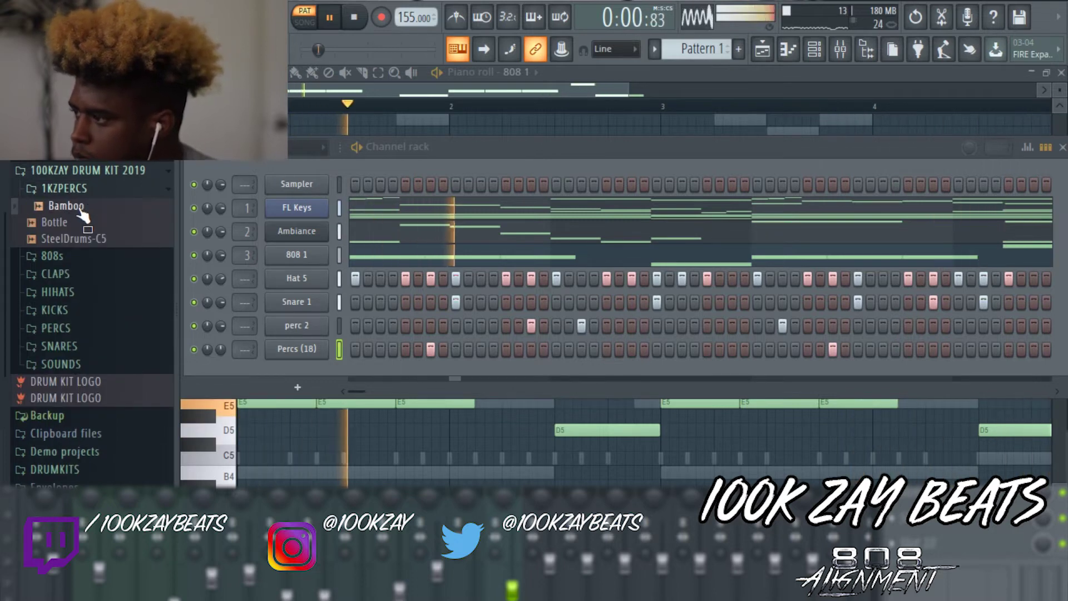
left_click_drag(83, 214, 278, 369)
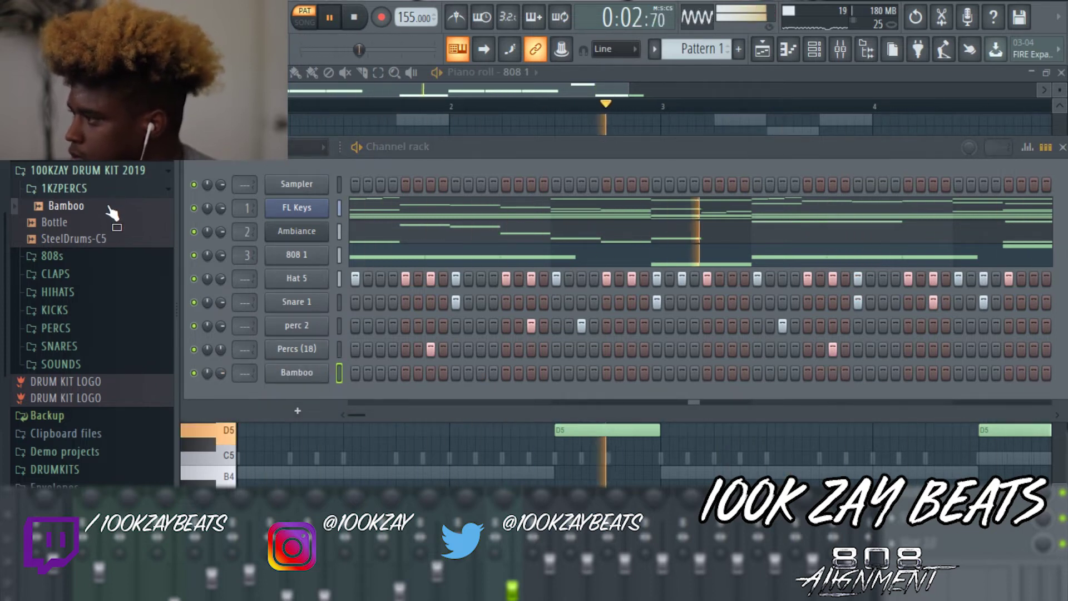
- Place Bamboo hits on steps 31 and 55 of the pattern
key("space")
left_click(734, 372)
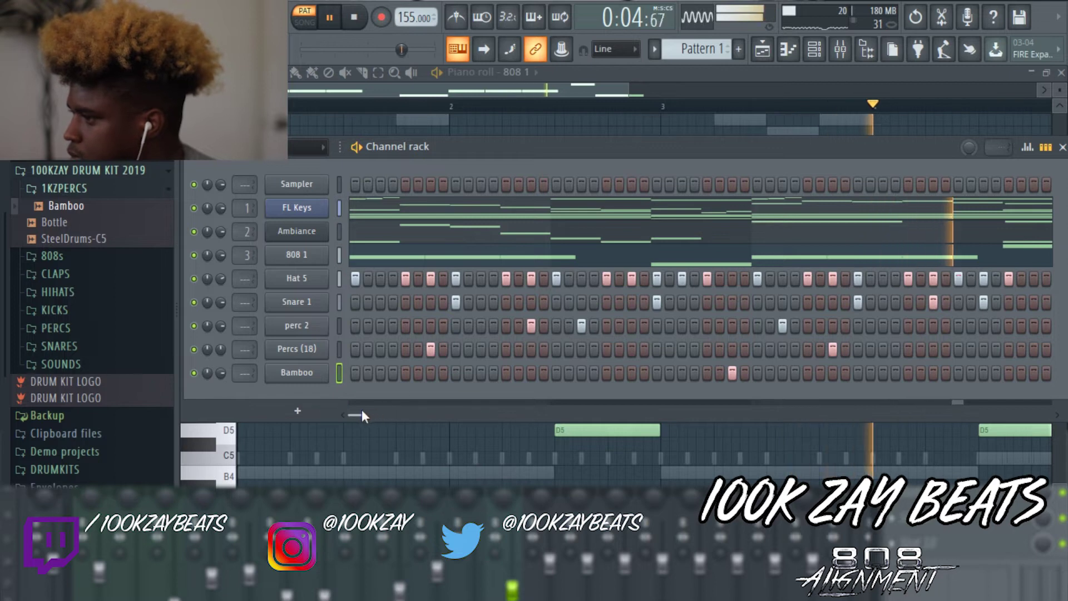
left_click_drag(362, 415, 378, 411)
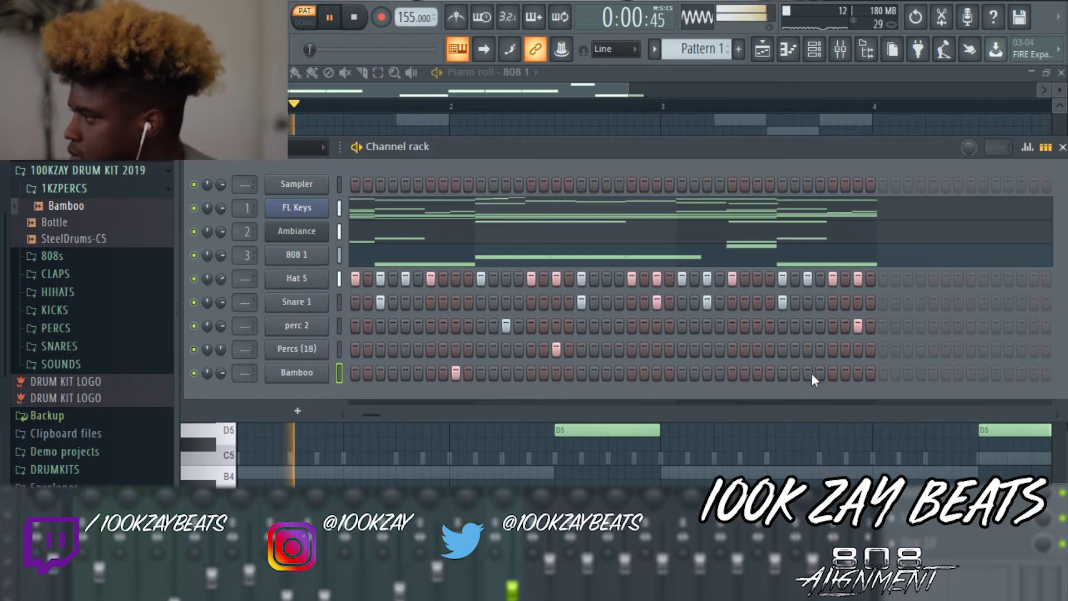
left_click(757, 372)
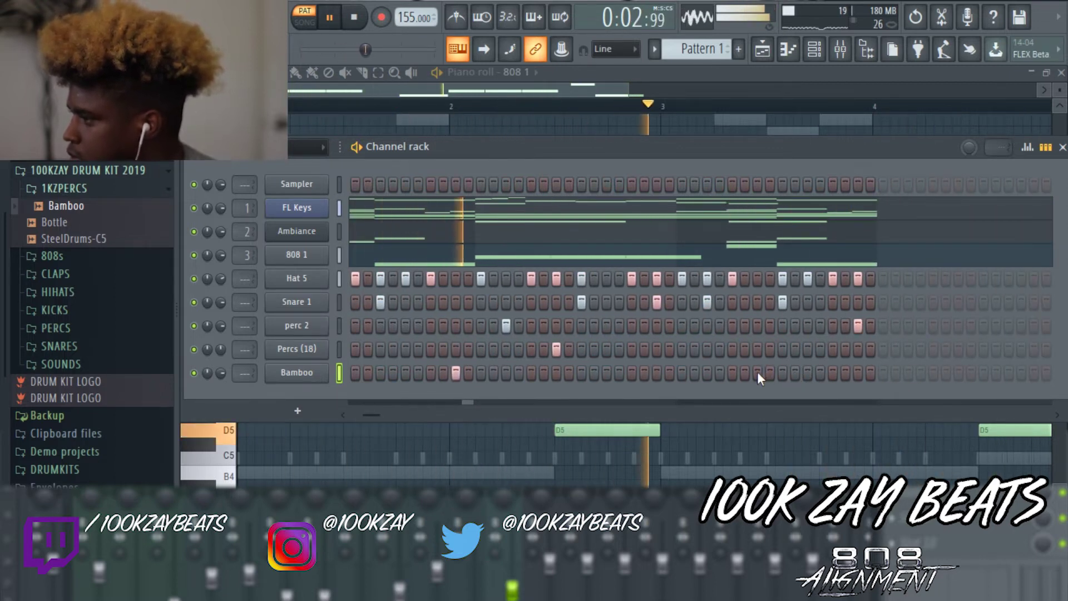
left_click(805, 372)
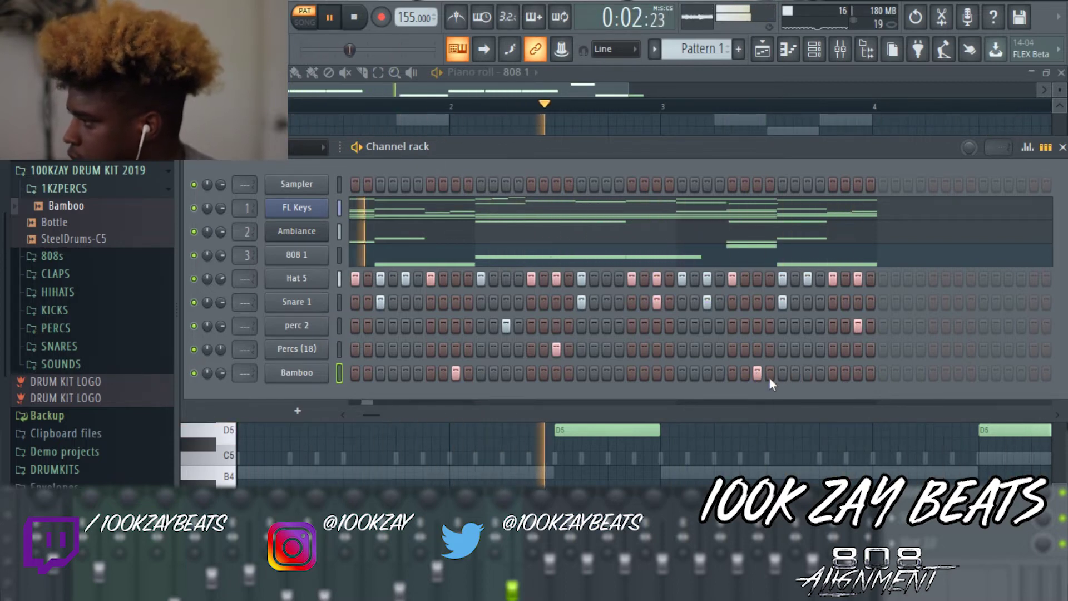
- Try an extra Bamboo hit on step 51 and one on step 50, removing each
left_click(705, 373)
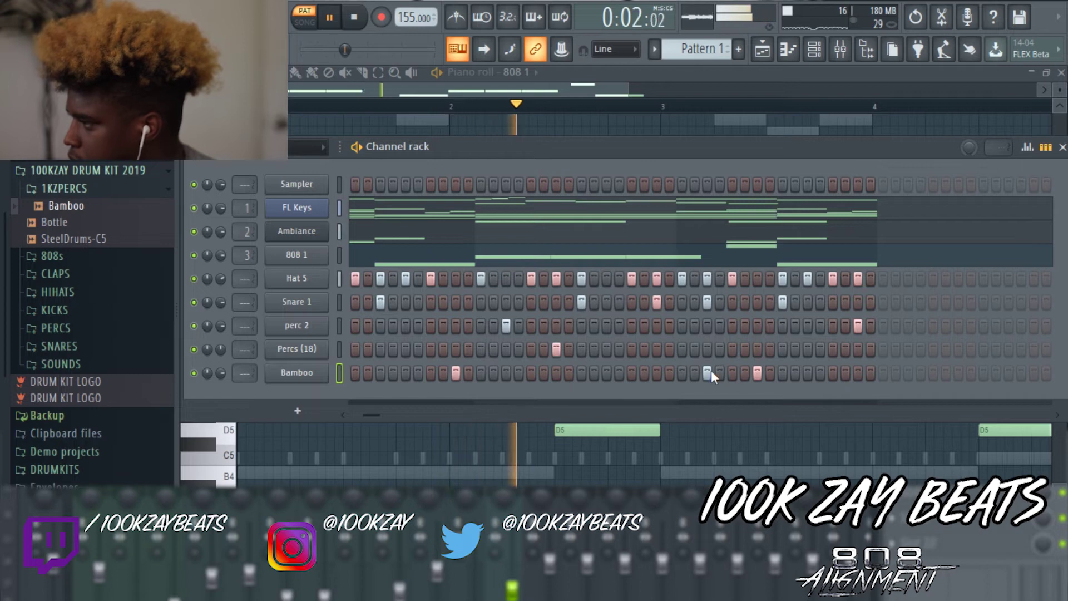
left_click(707, 373)
left_click(694, 373)
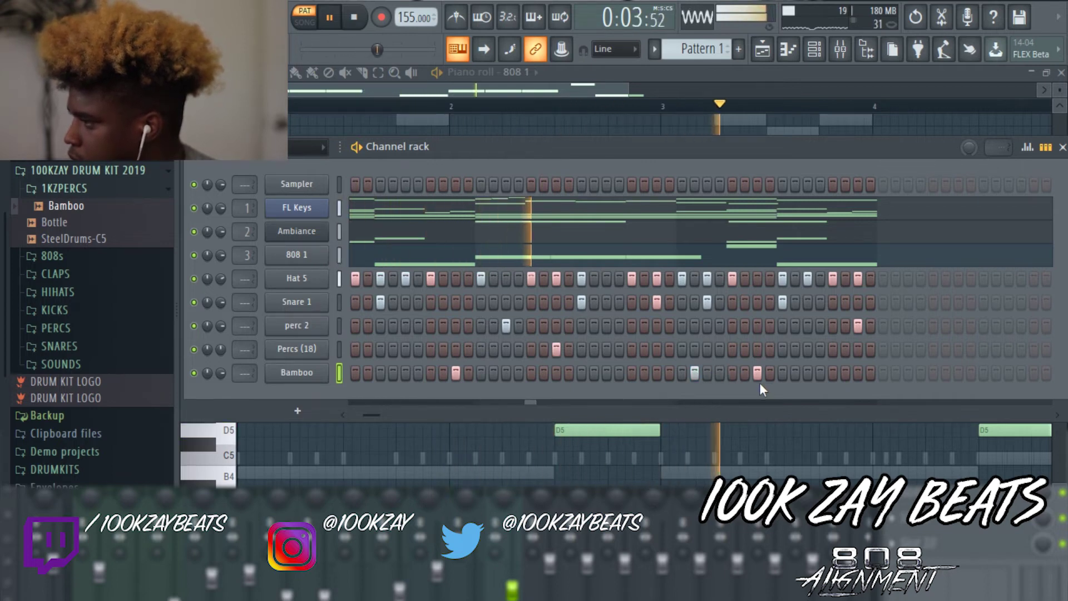
left_click(694, 373)
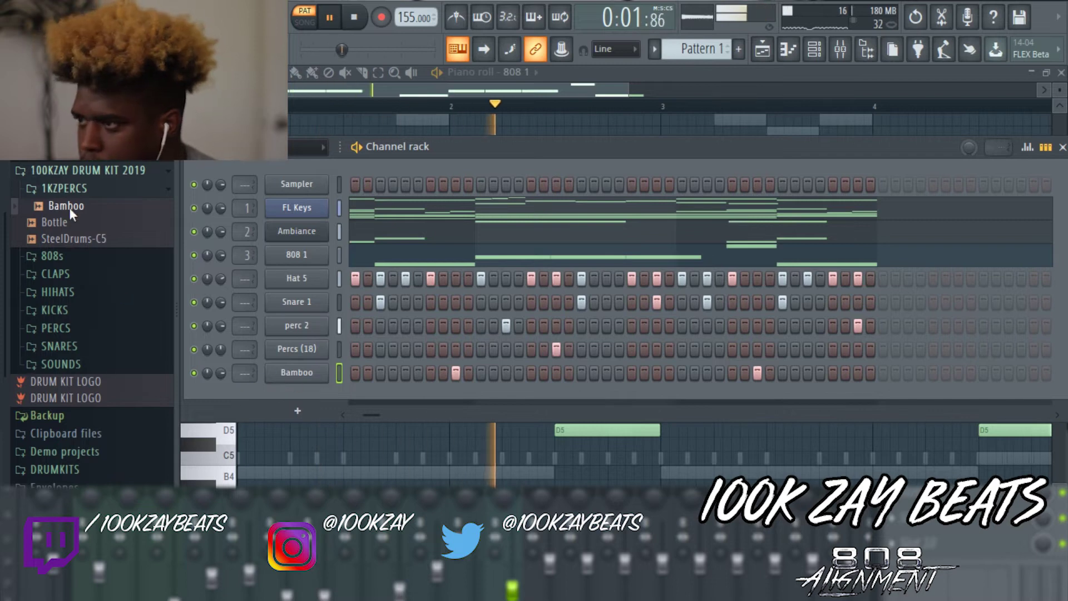
- Audition the Bottle sample and collapse the drum kit folder in the browser
left_click(77, 222)
left_click(99, 187)
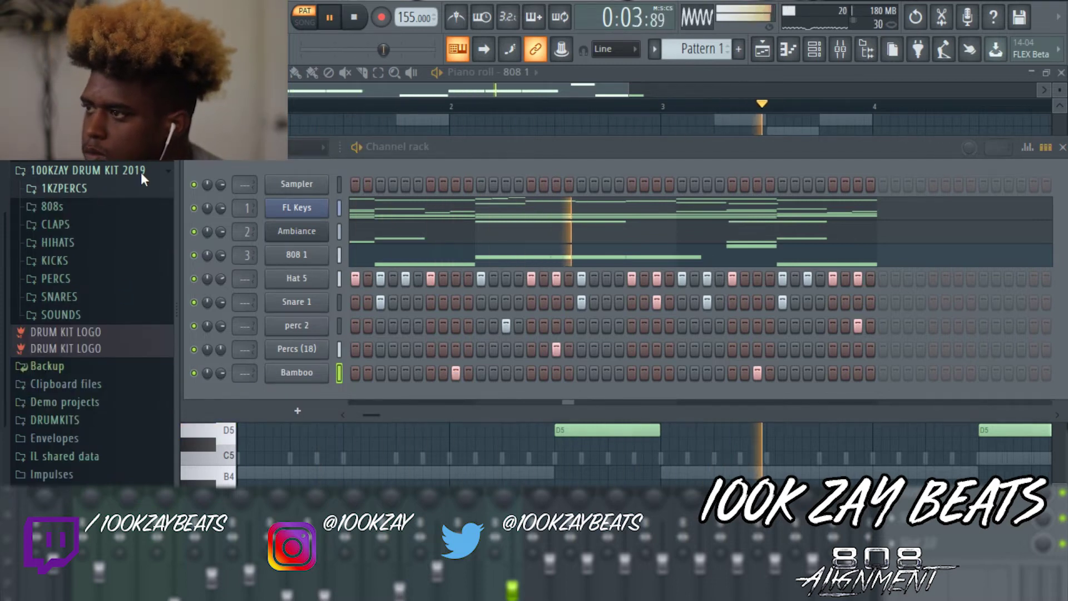
left_click(141, 170)
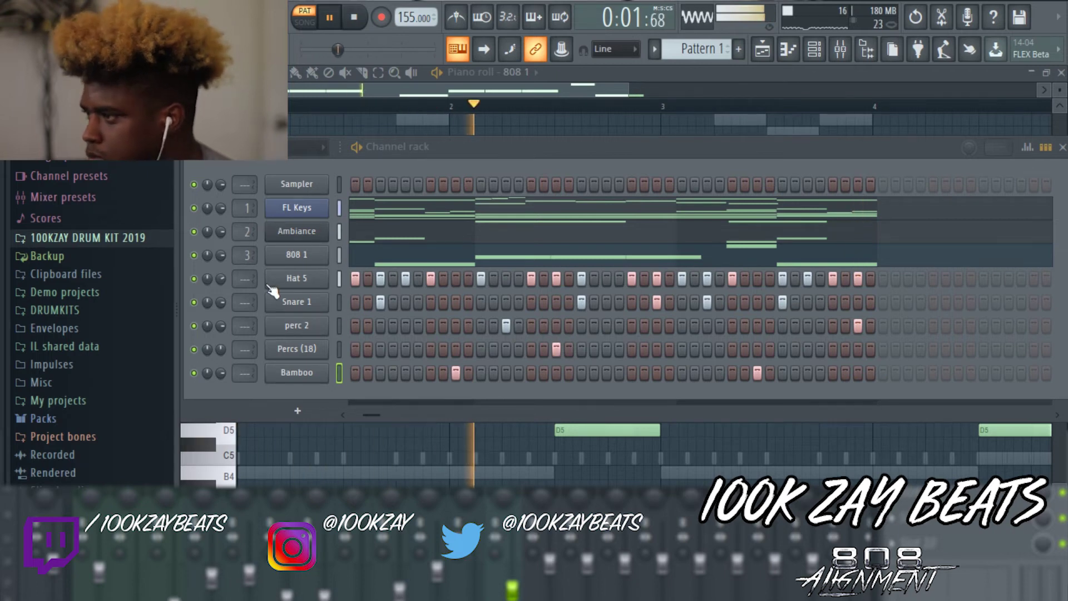
- Route the Hat 5 channel to mixer track 5
scroll(240, 273, "up", 4)
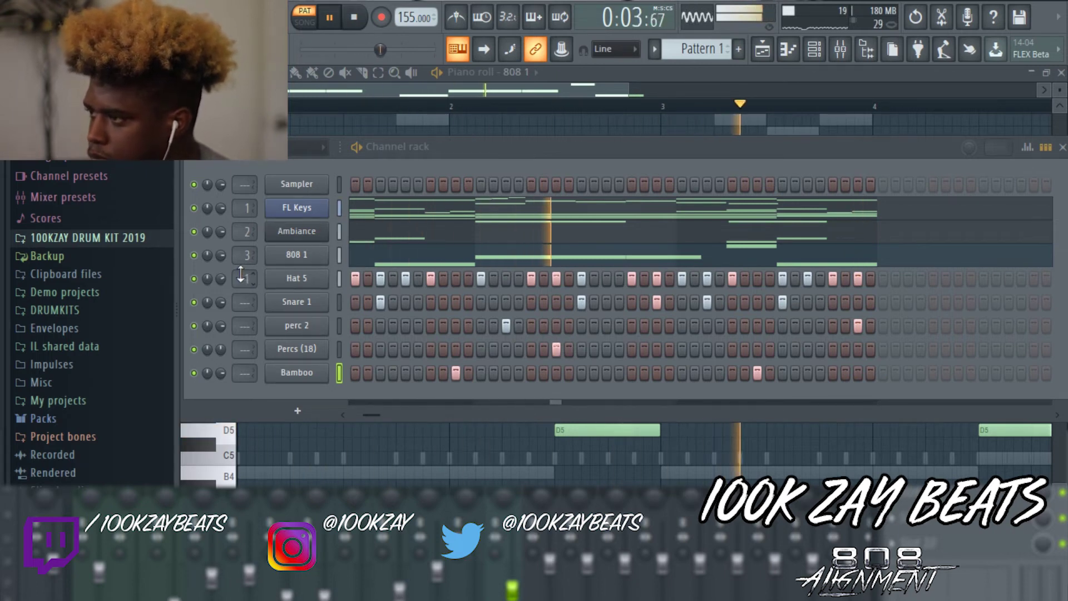
scroll(240, 275, "up", 1)
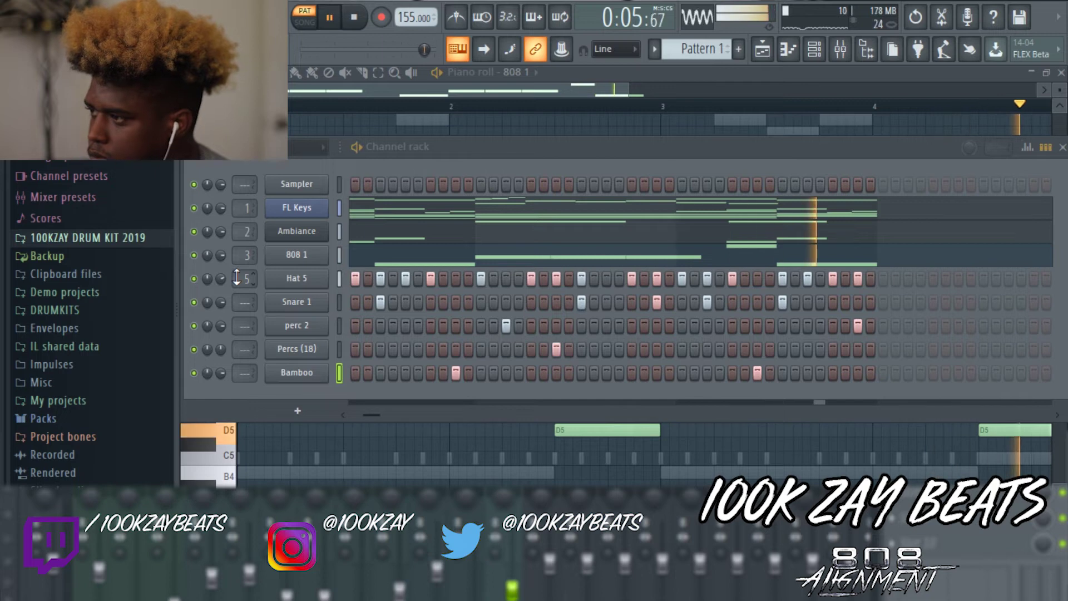
- Insert the kick 1 sample from the 100KZAY drum kit's KICKS folder above Hat 5 and enable Cut itself on it
left_click(72, 238)
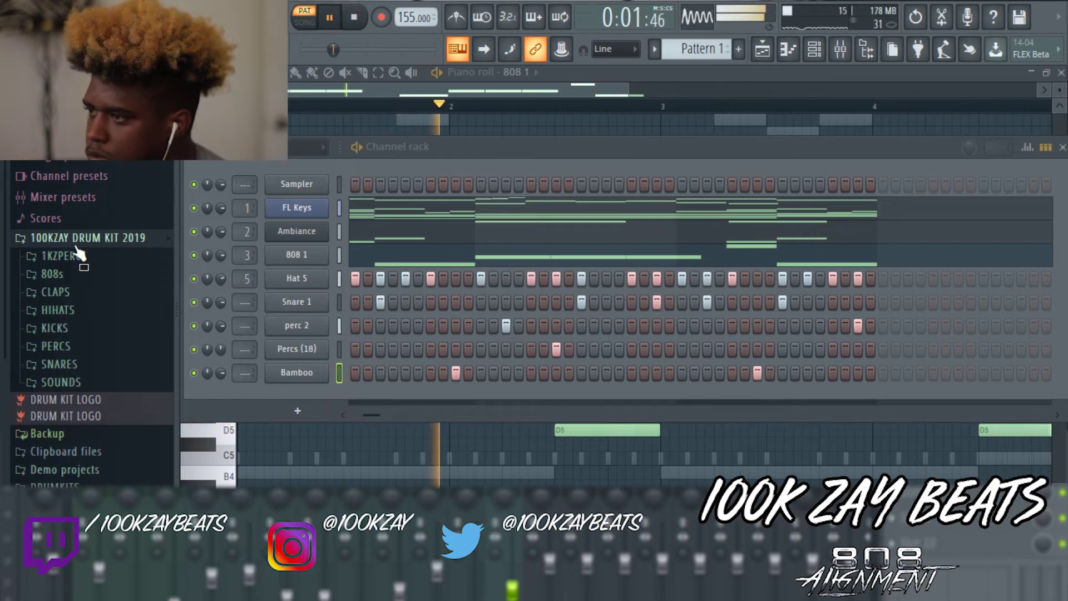
left_click(64, 332)
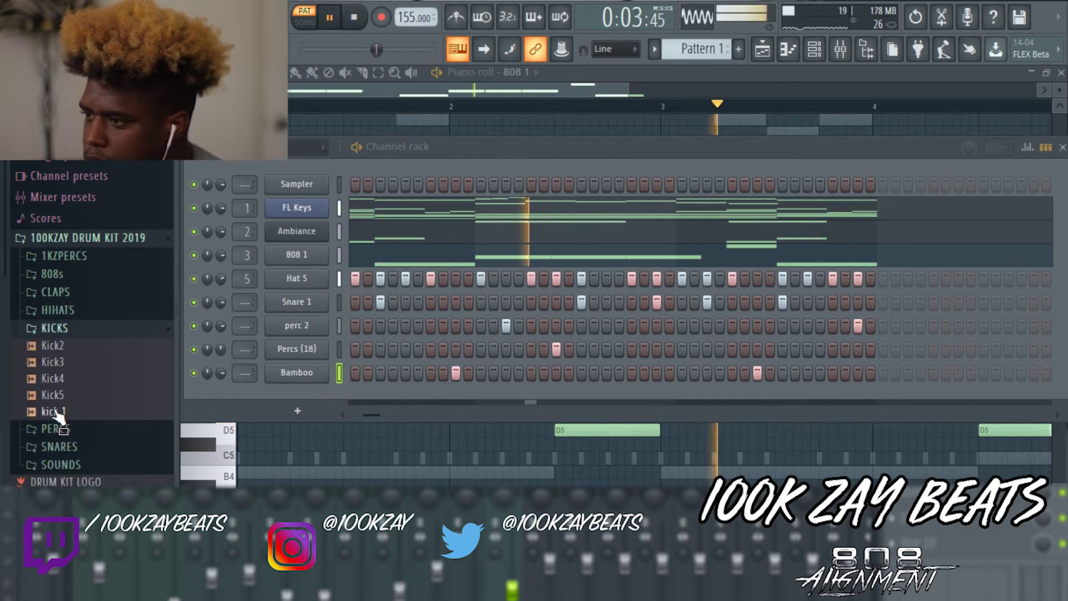
left_click_drag(58, 411, 297, 284)
right_click(289, 279)
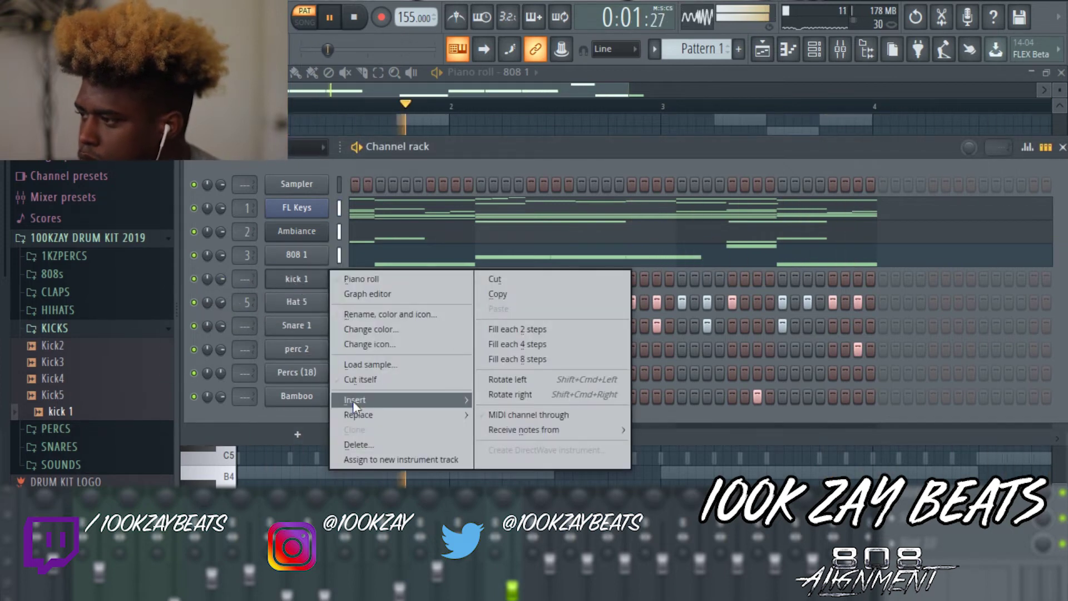
mouse_move(376, 406)
left_click(381, 382)
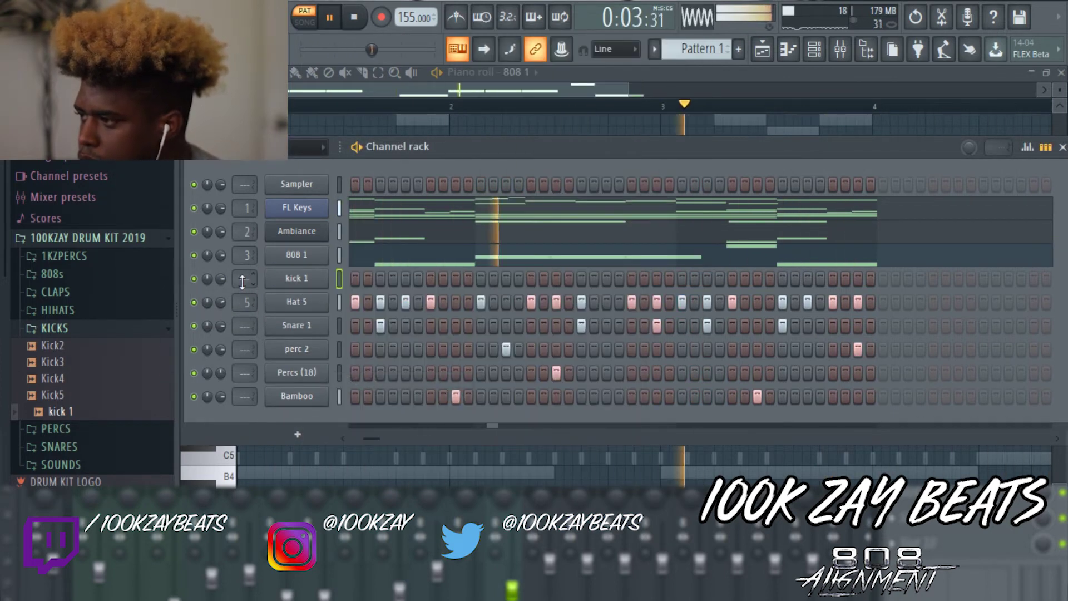
- Route kick 1, Snare 1, perc 2, Percs (18) and Bamboo to mixer tracks 4, 6, 7, 8 and 9, and hide the browser
left_click_drag(243, 282, 236, 277)
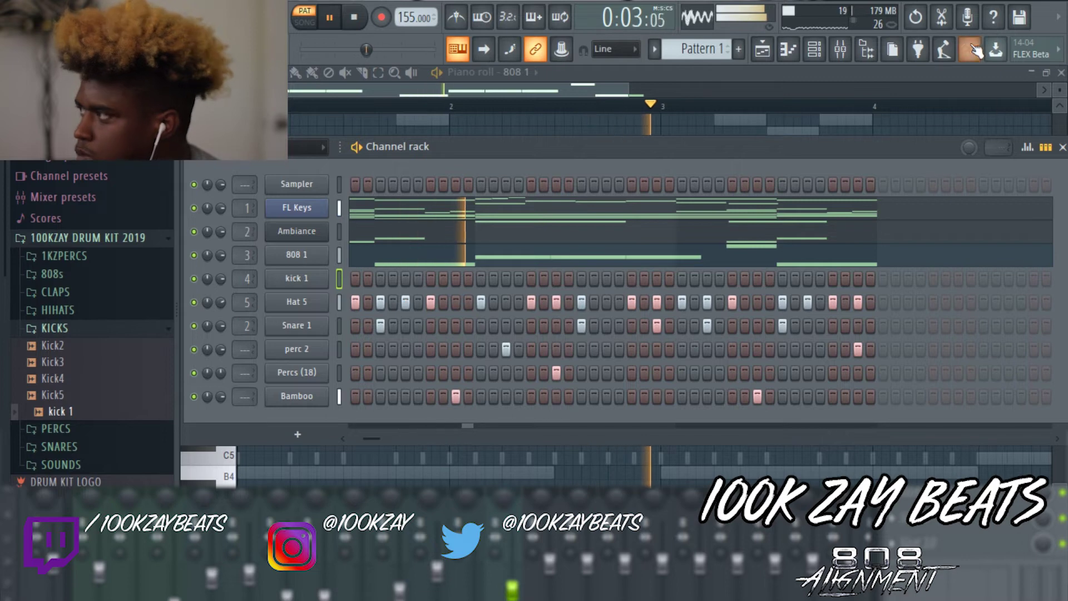
left_click(864, 50)
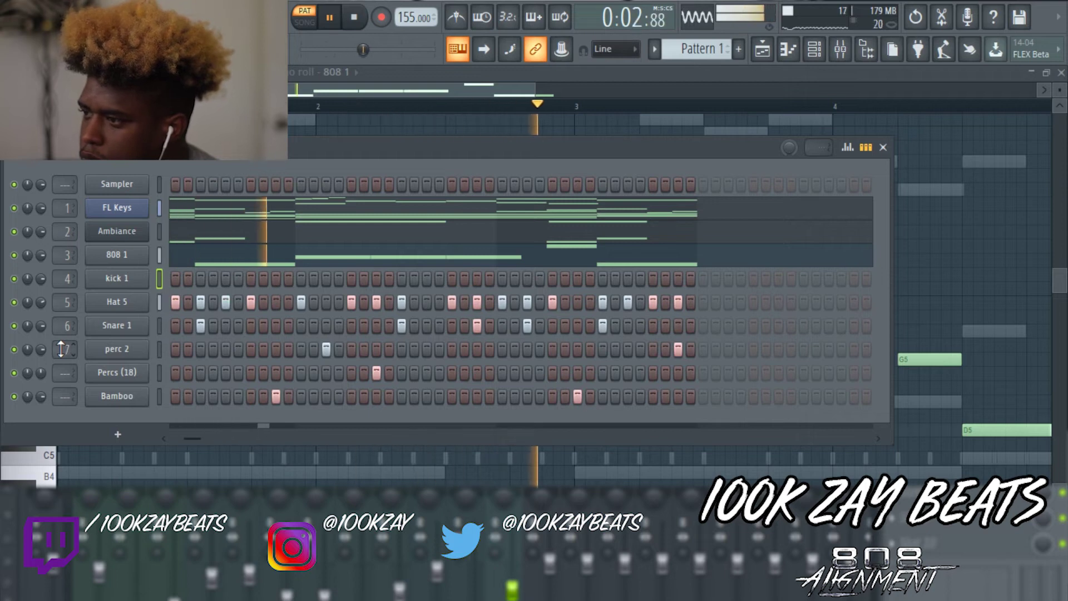
left_click_drag(60, 381, 59, 376)
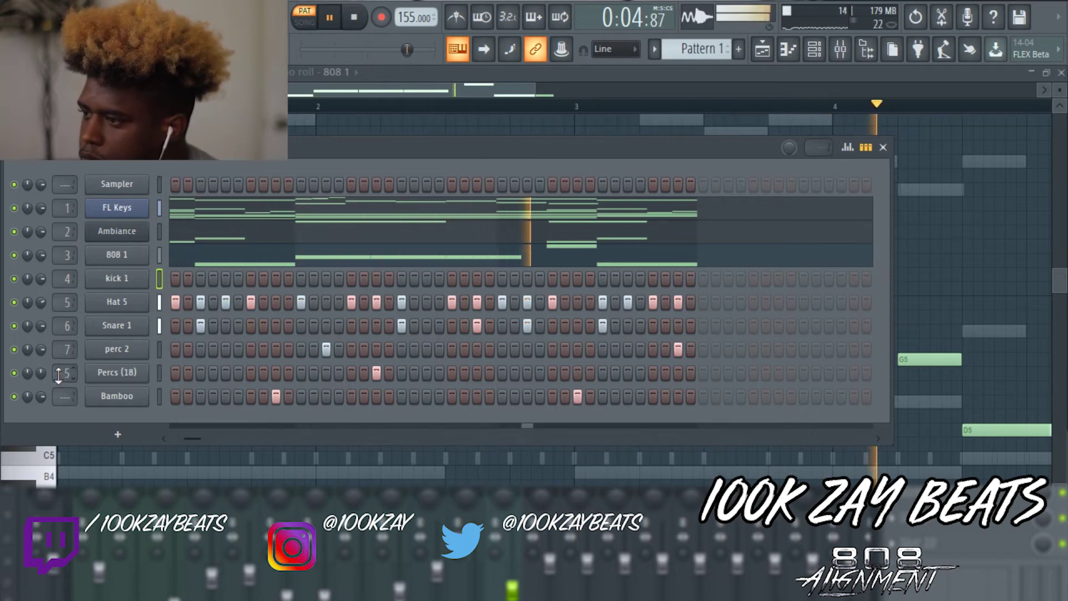
scroll(59, 376, "up", 3)
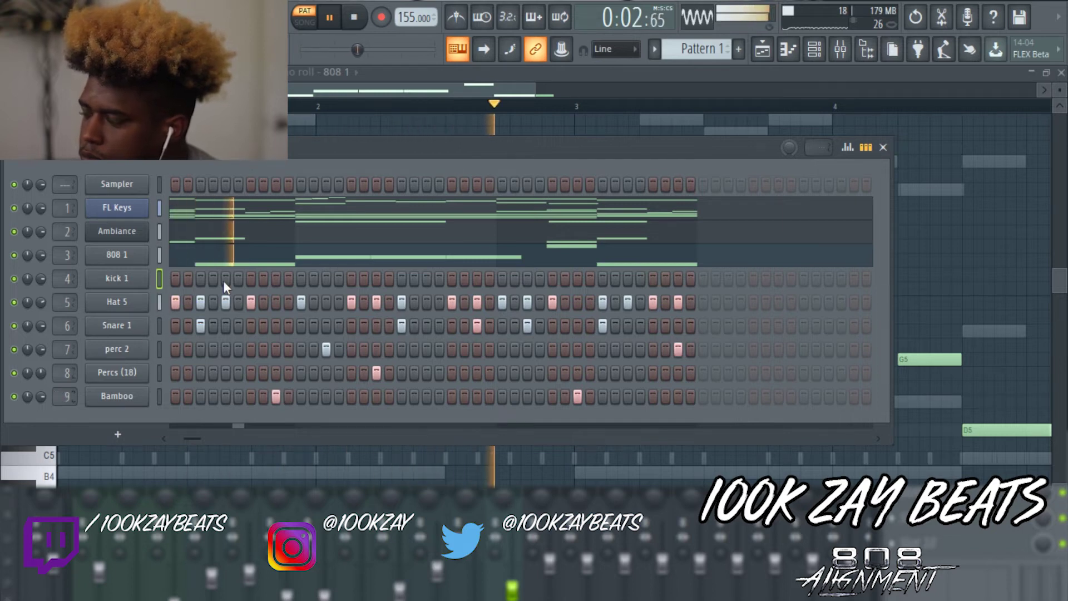
- Place a kick 1 hit on step 1 of the pattern and mute the 808 1 channel
left_click_drag(362, 151, 449, 132)
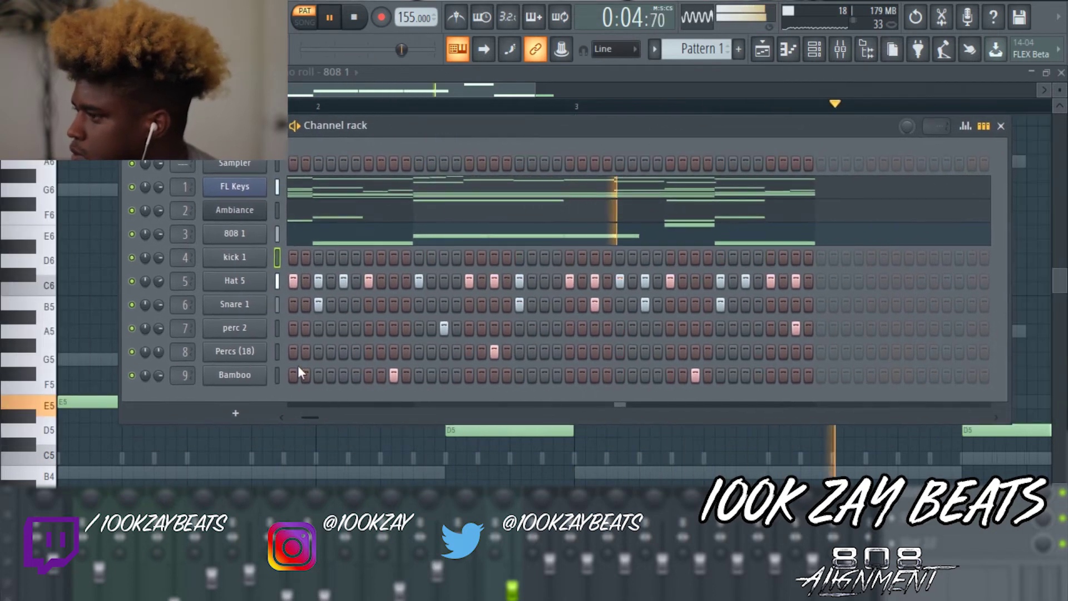
left_click_drag(310, 413, 295, 413)
key("space")
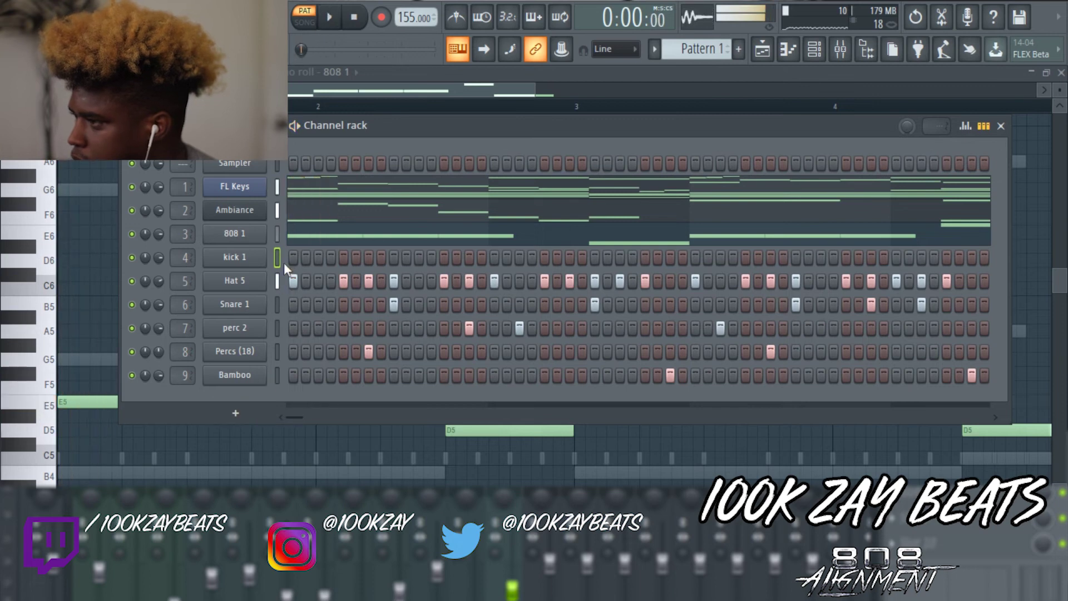
left_click(294, 257)
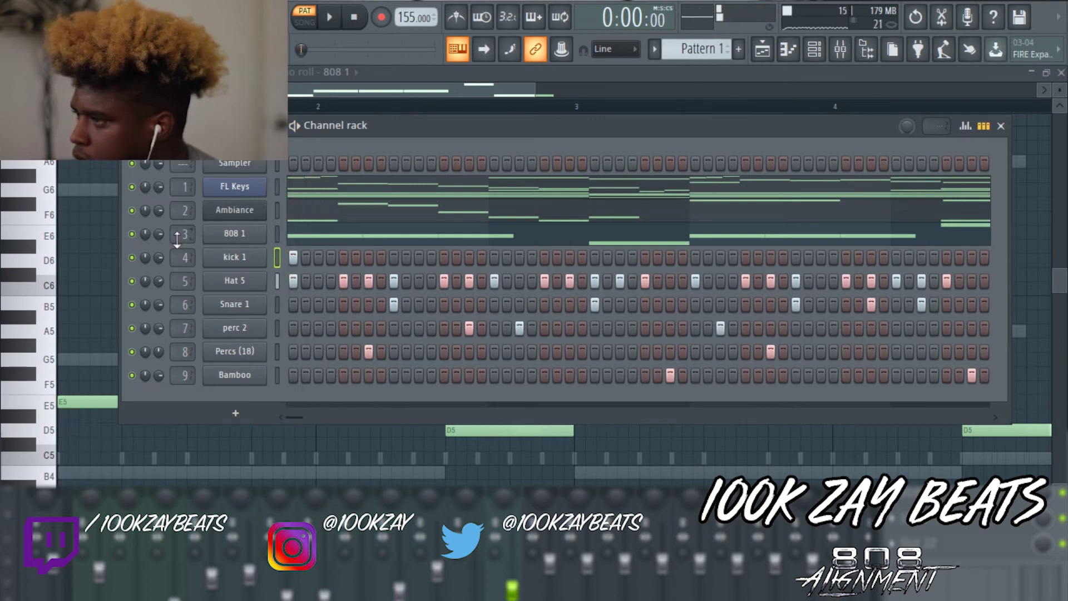
left_click(132, 234)
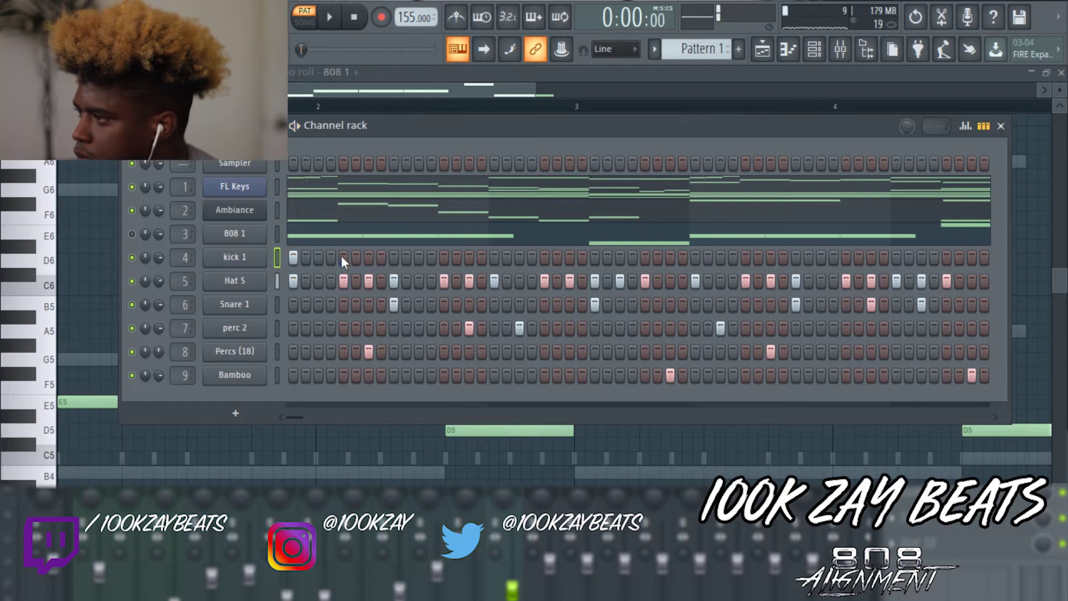
- Place a kick 1 hit on step 7 and audition the pattern
left_click(343, 257)
left_click(344, 257)
left_click(368, 257)
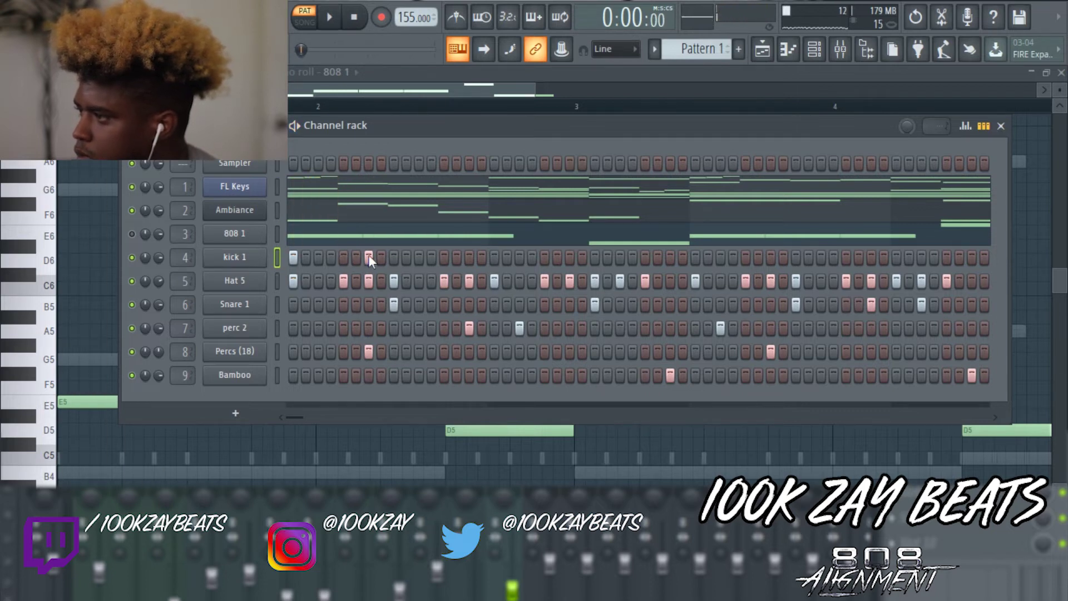
key("space")
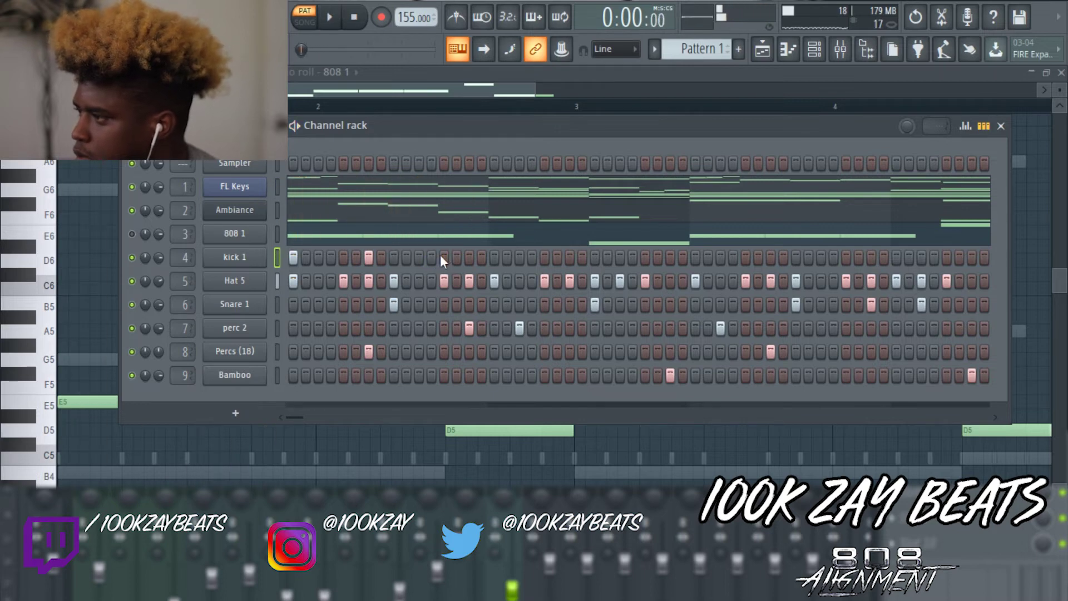
- Try kick 1 hits on steps 14, 15 and 17, removing each
left_click(455, 257)
left_click(455, 257)
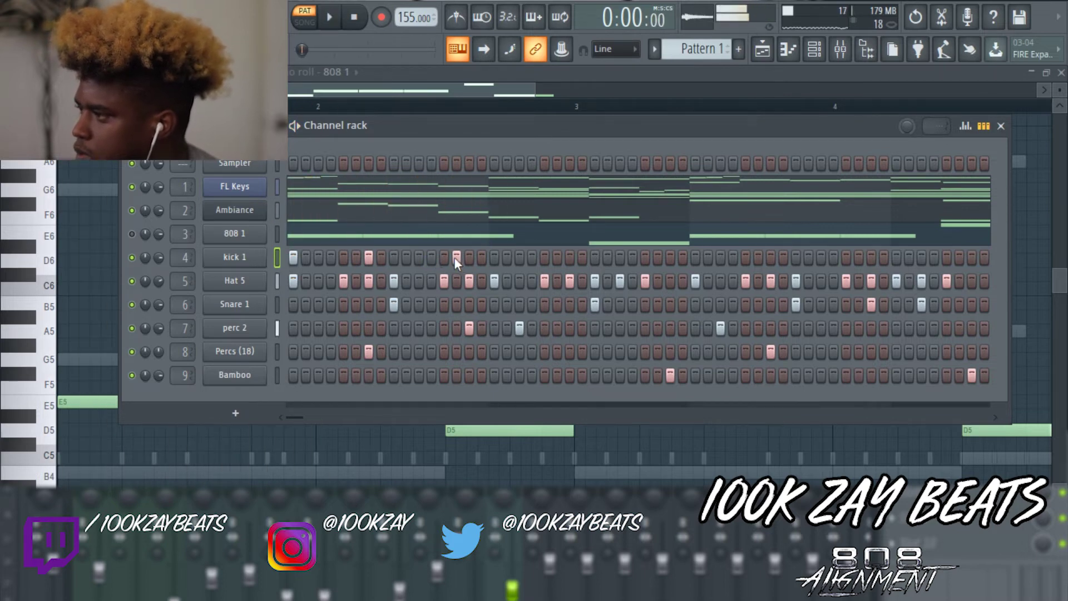
left_click(469, 256)
left_click(494, 256)
left_click(468, 257)
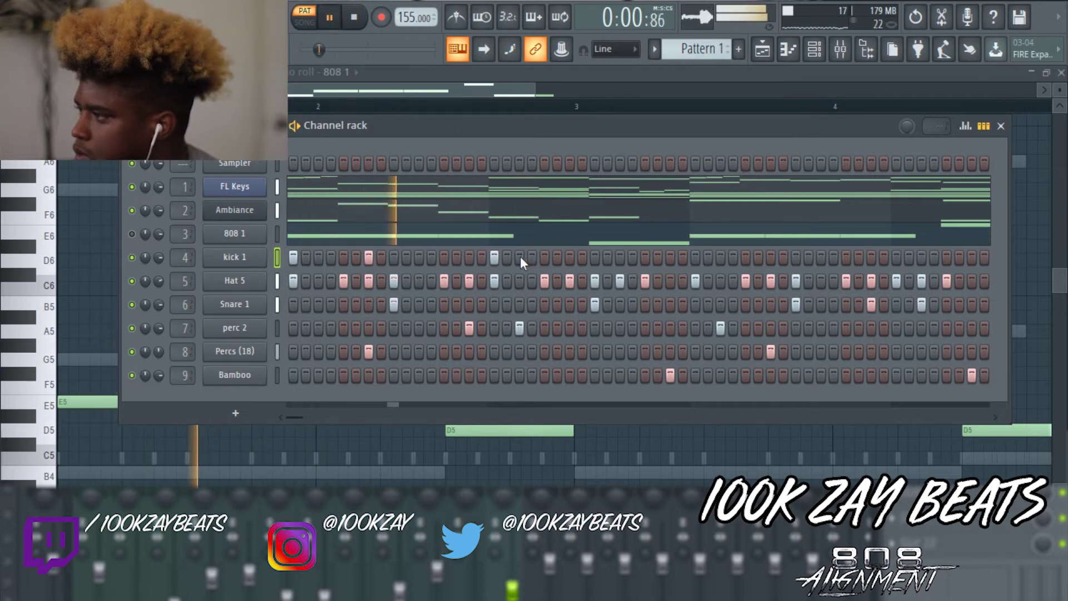
key("space")
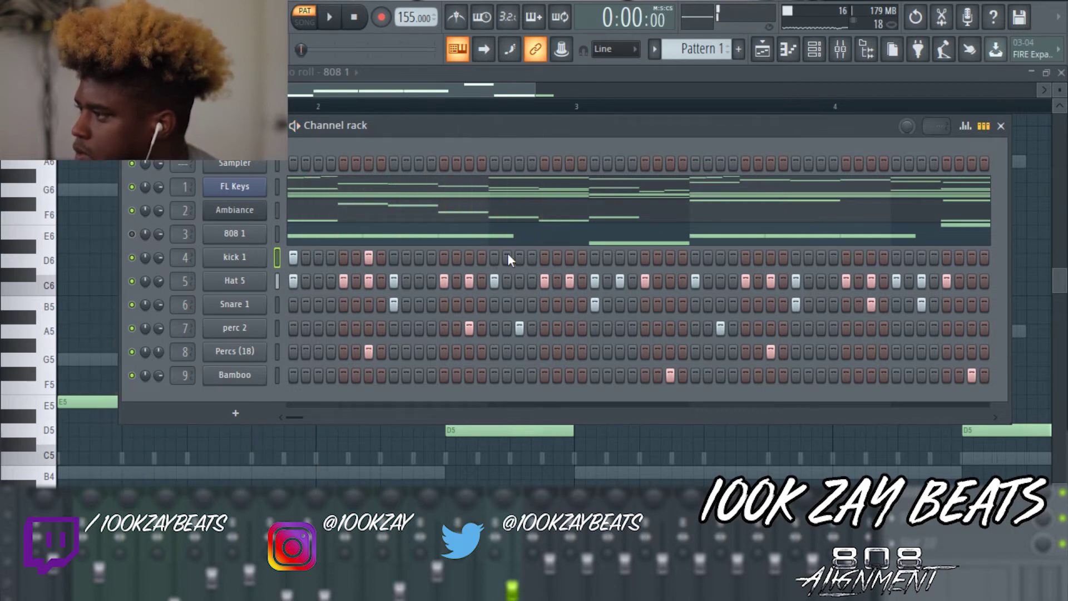
- Place kick 1 hits on steps 19 and 23, playing the pattern to check their timing
key("space")
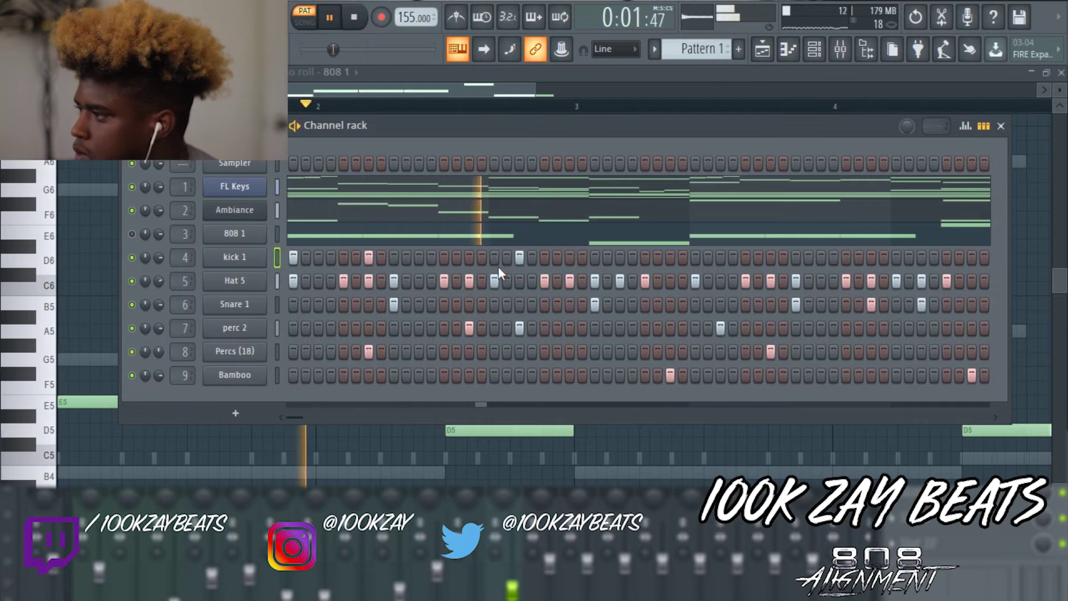
key("space")
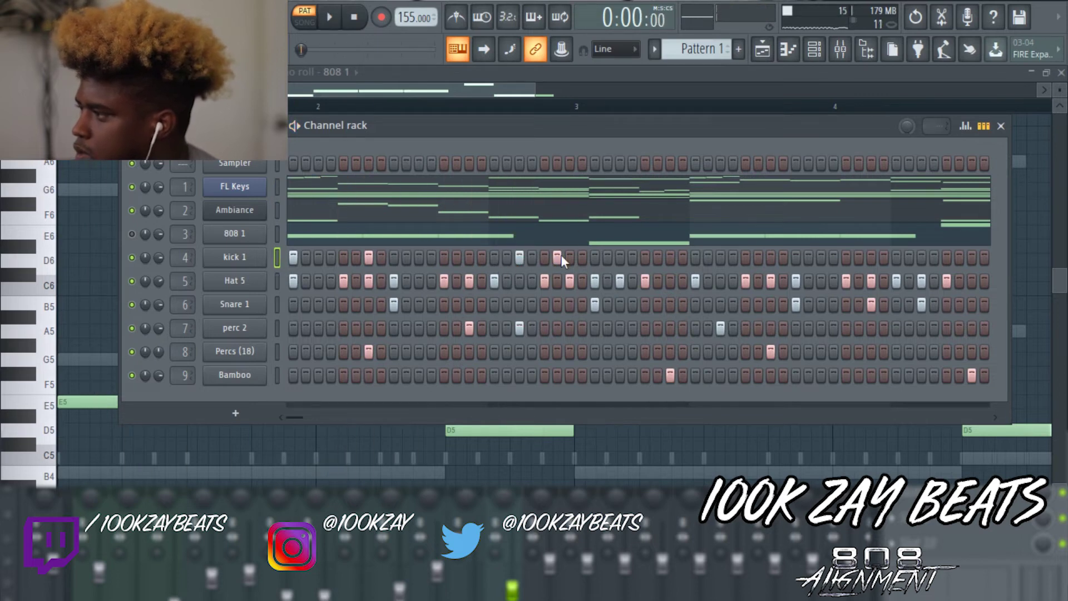
key("space")
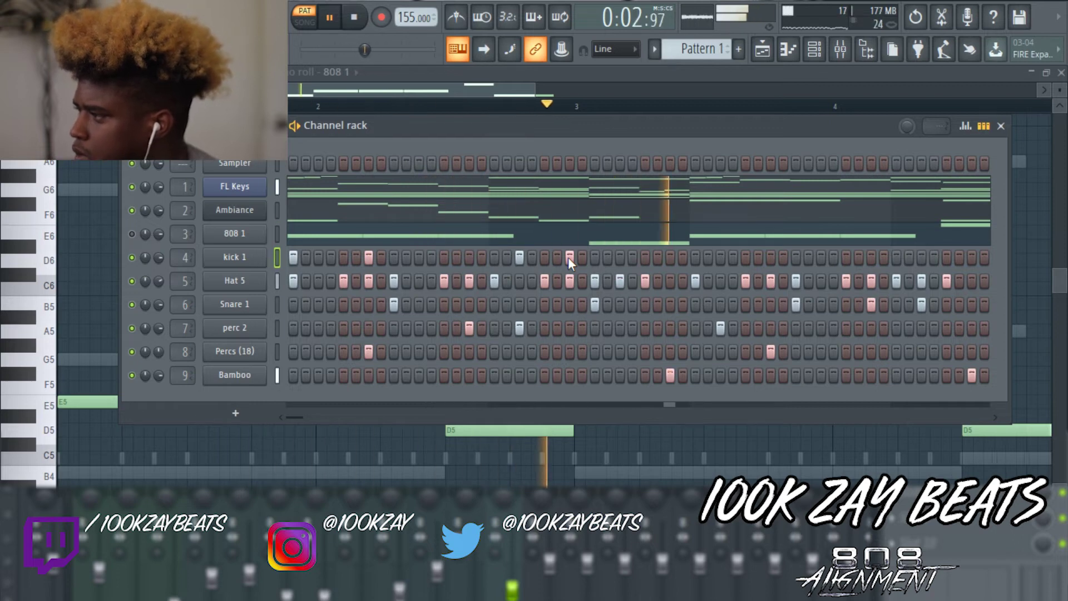
key("space")
- Add kick 1 hits on steps 33, 35 and 39, auditioning the pattern between placements
left_click(699, 257)
key("space")
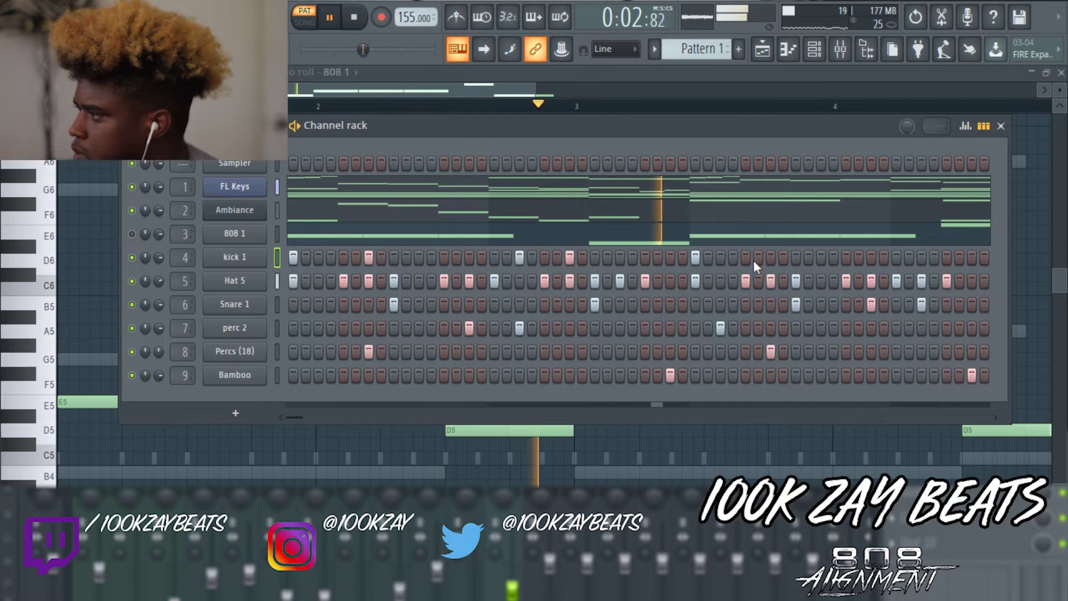
key("space")
key("space")
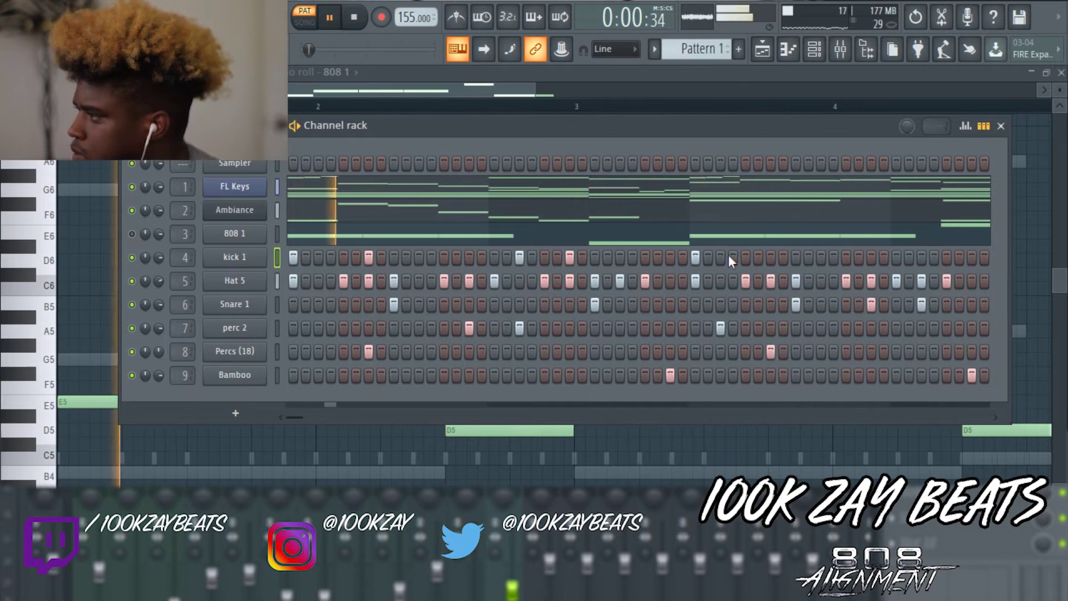
left_click(721, 258)
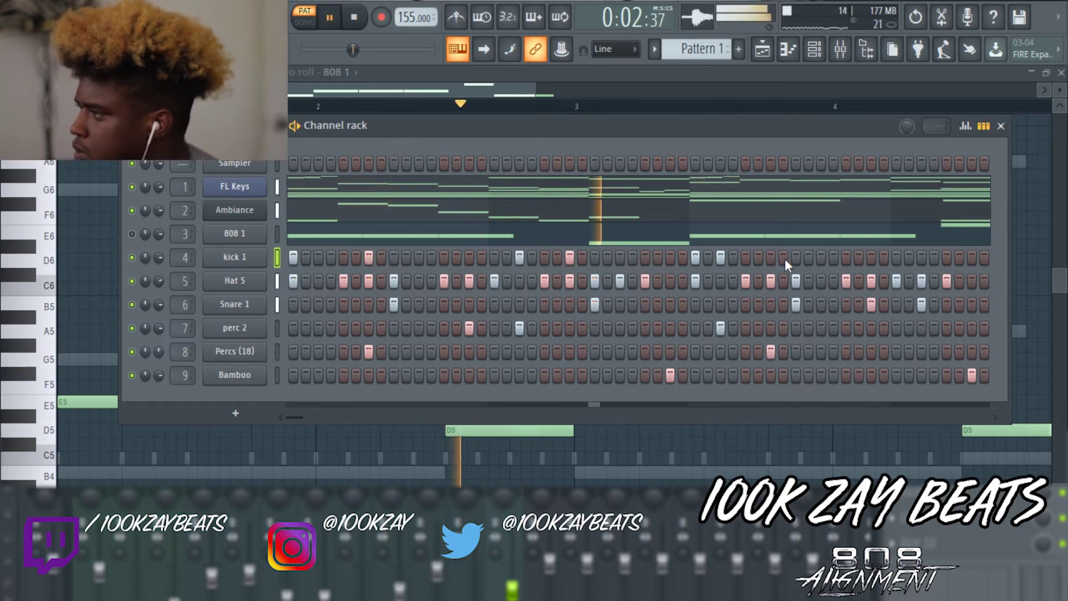
key("space")
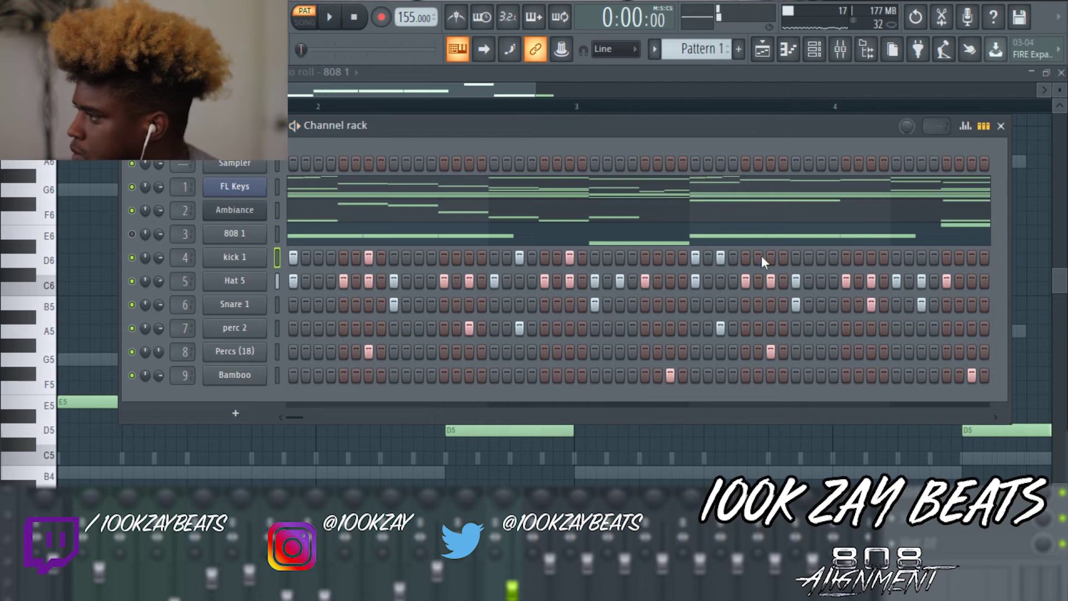
key("space")
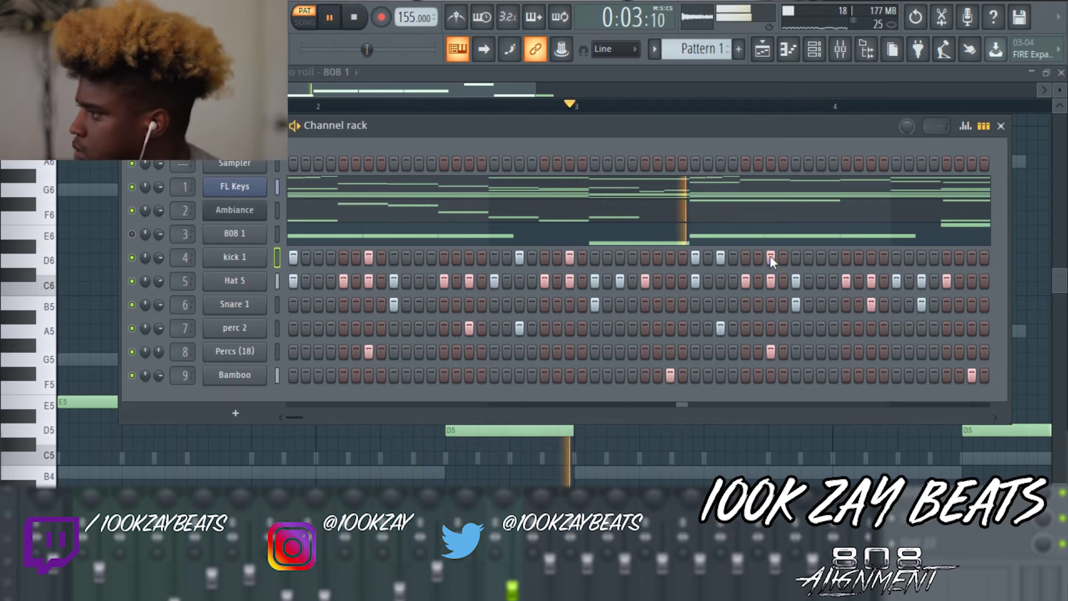
key("space")
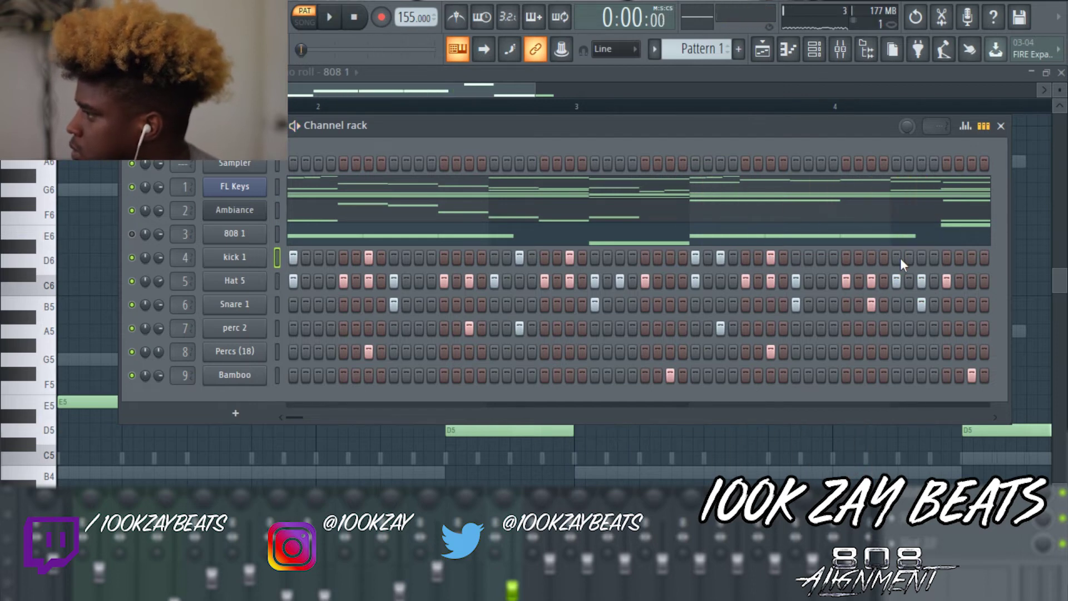
- Add kick 1 hits on steps 47, 55, 59 and 63 to complete the kick pattern
left_click(869, 258)
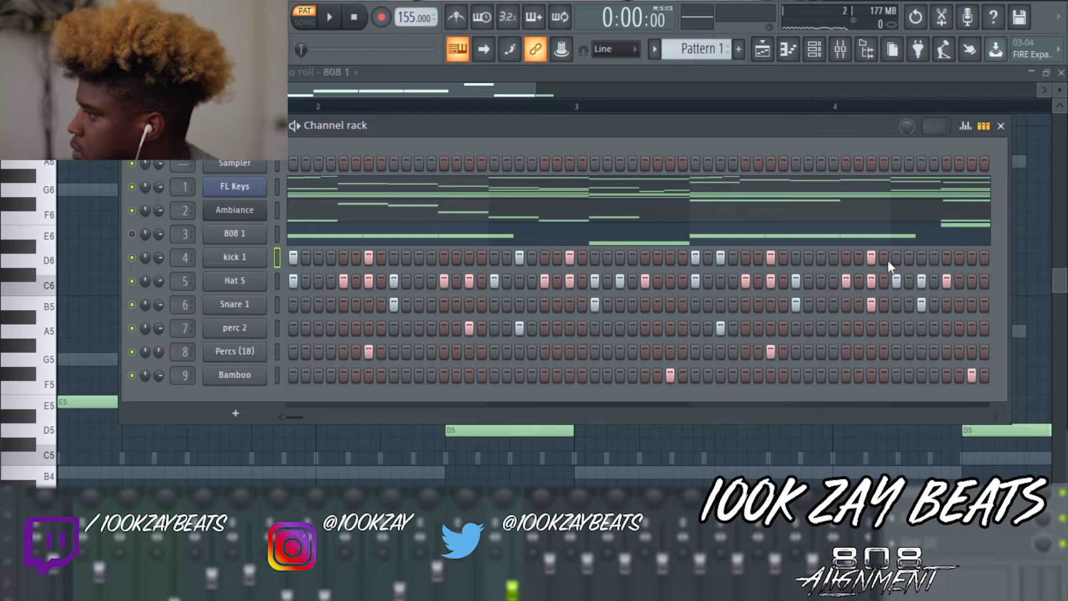
left_click(971, 256)
key("space")
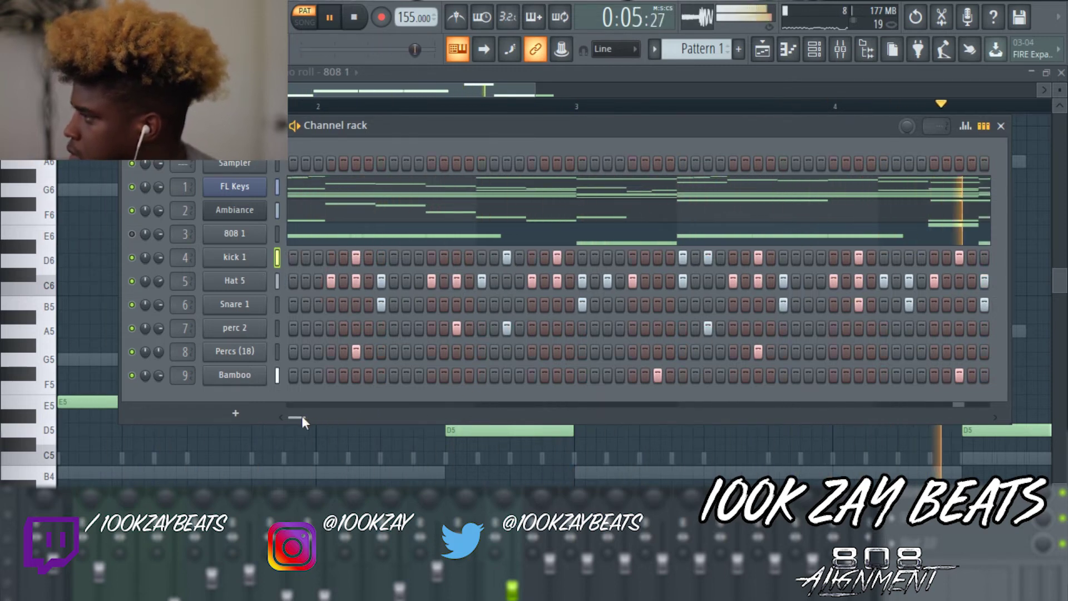
left_click_drag(301, 415, 312, 415)
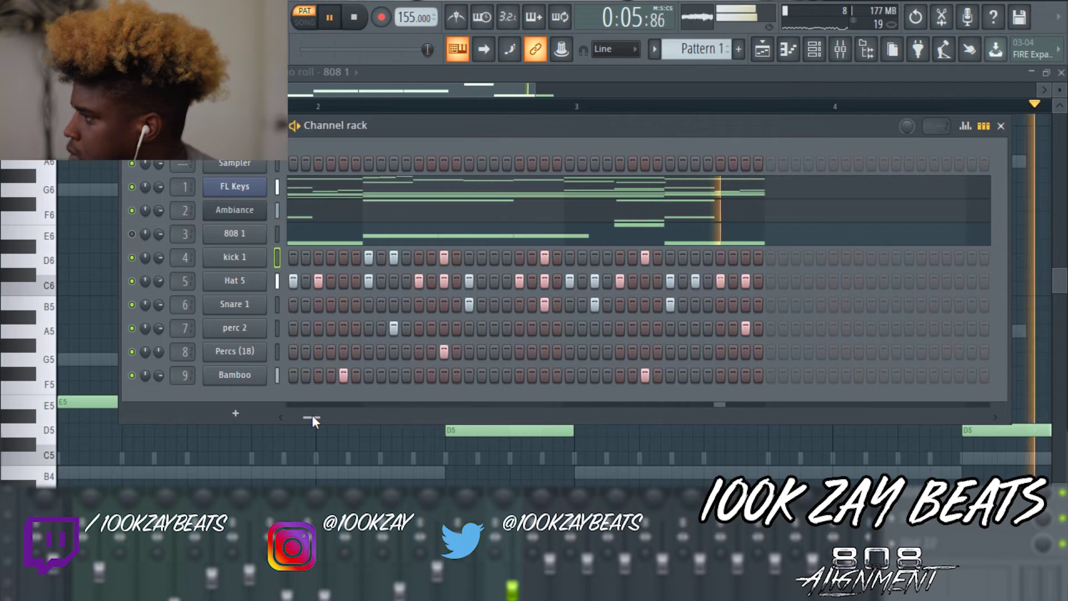
left_click(733, 257)
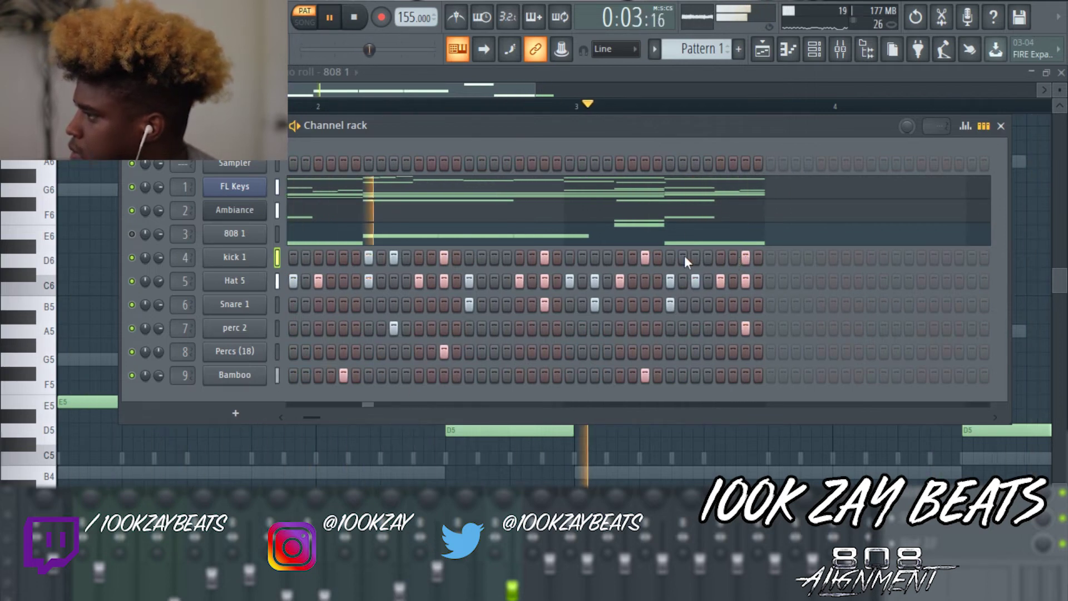
left_click(696, 257)
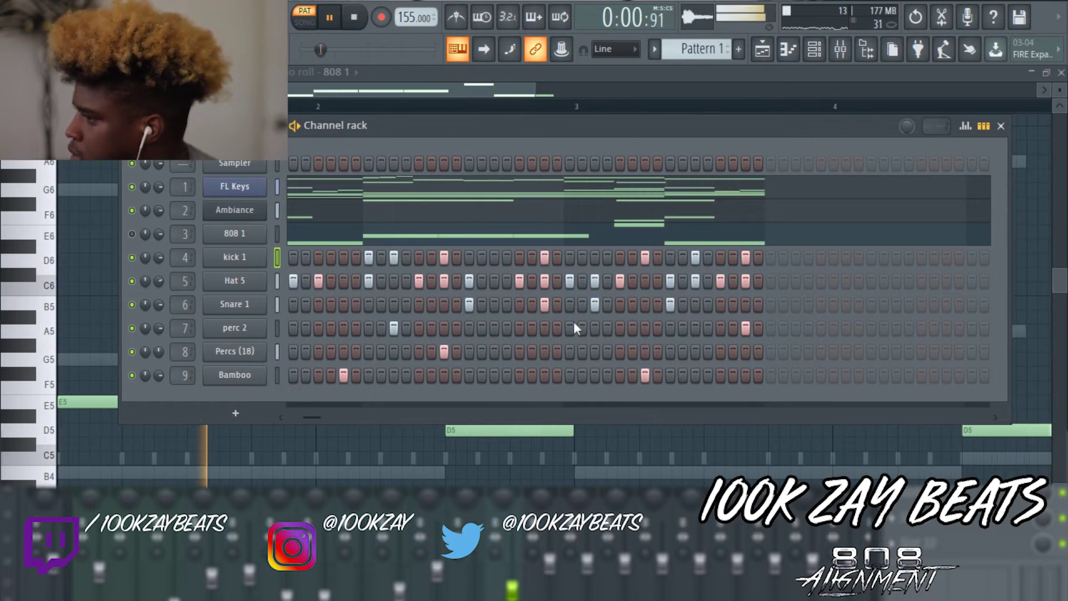
- Unmute the 808 1 channel and delete the empty Sampler channel from the rack
left_click_drag(319, 417, 278, 415)
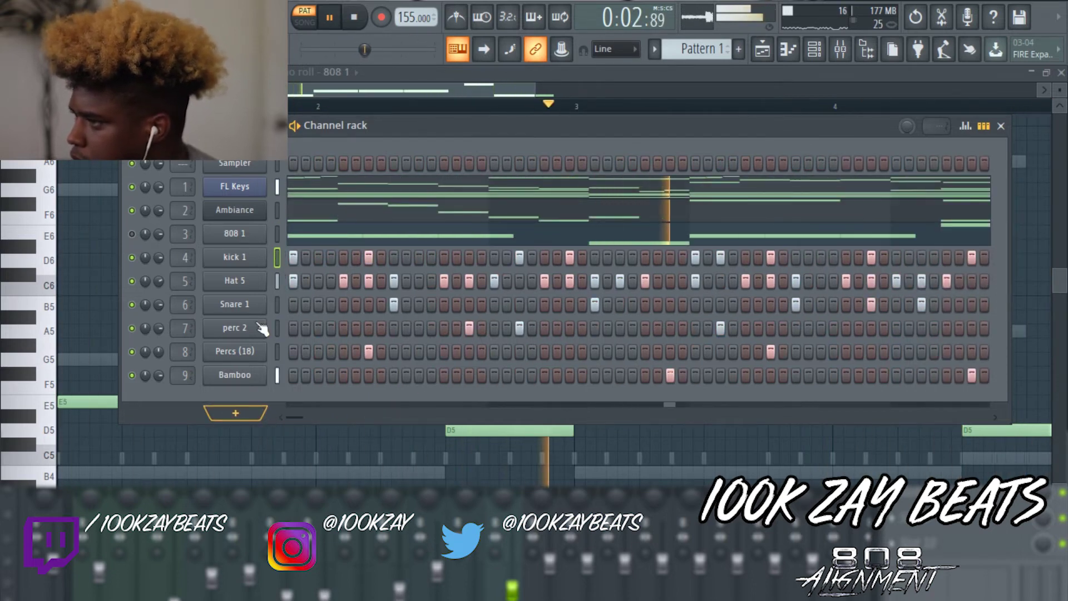
left_click(132, 234)
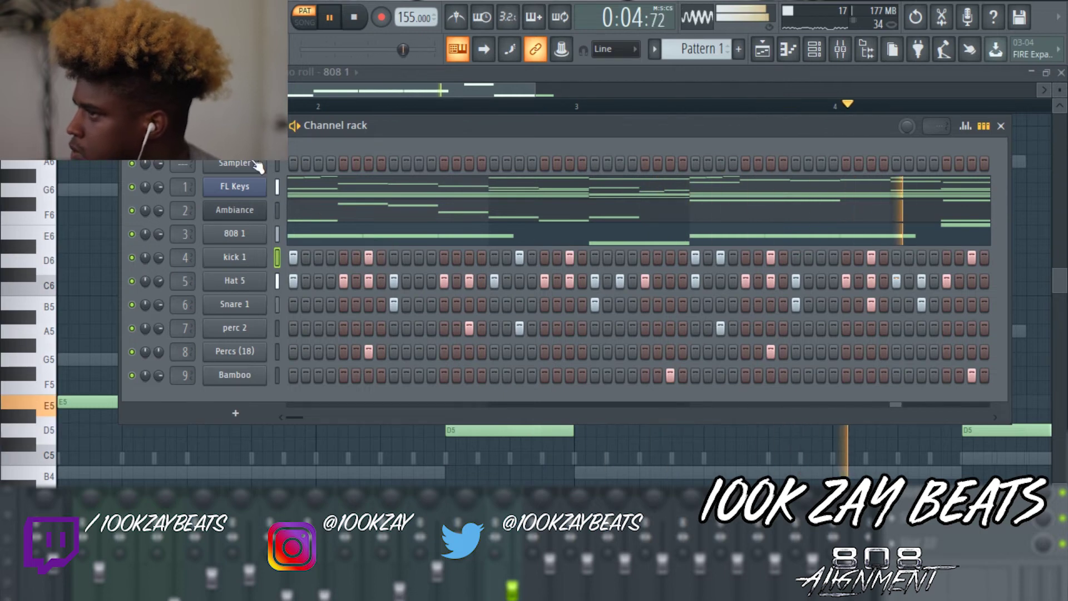
right_click(279, 163)
left_click(329, 327)
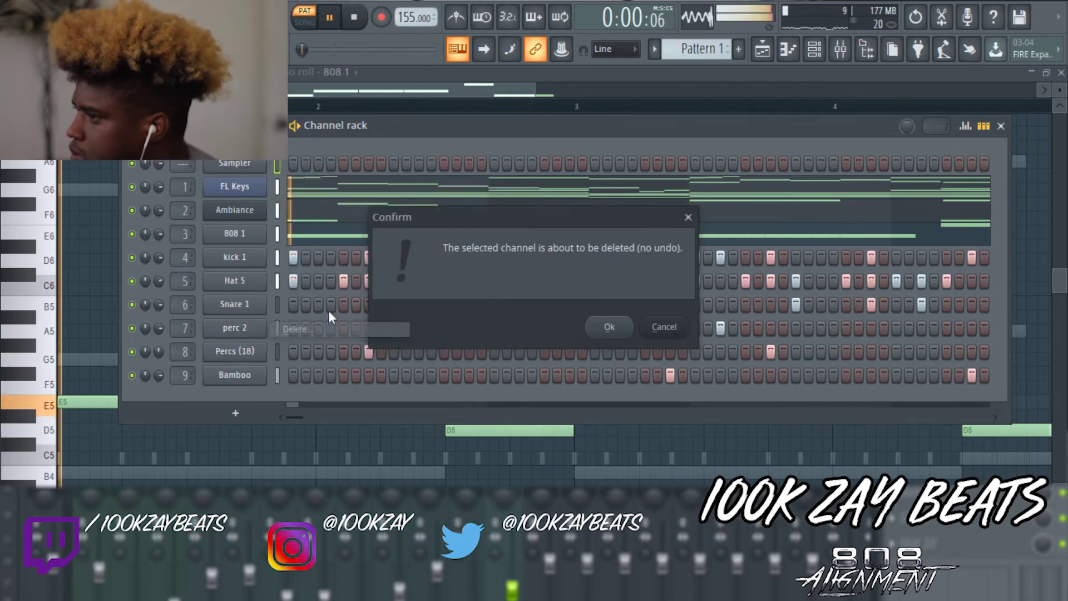
left_click(606, 327)
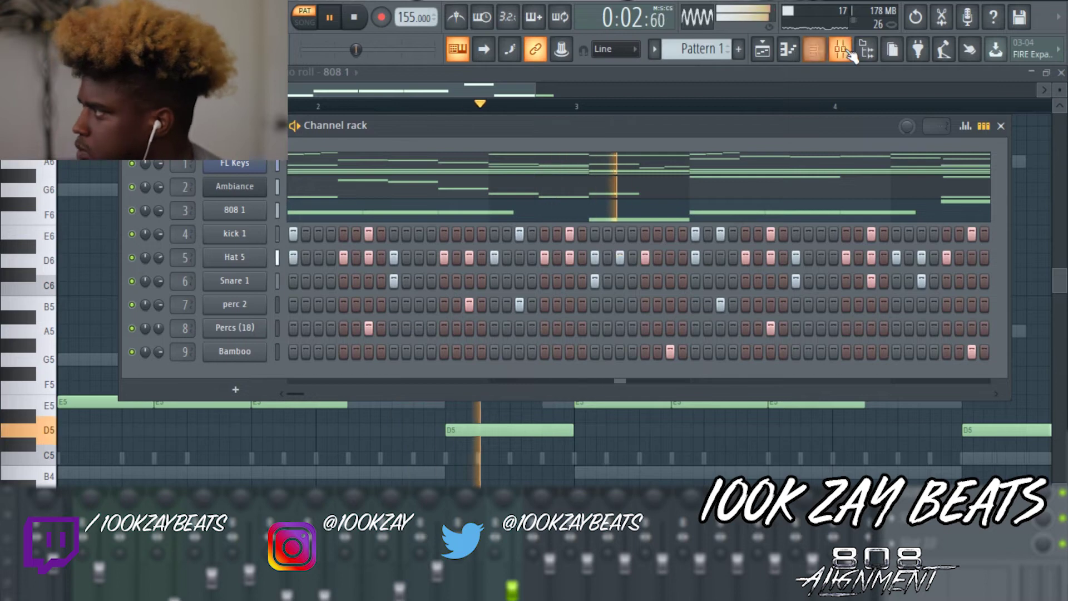
- Select all nine channels and color them with a gradient running from teal to green
right_click(276, 162)
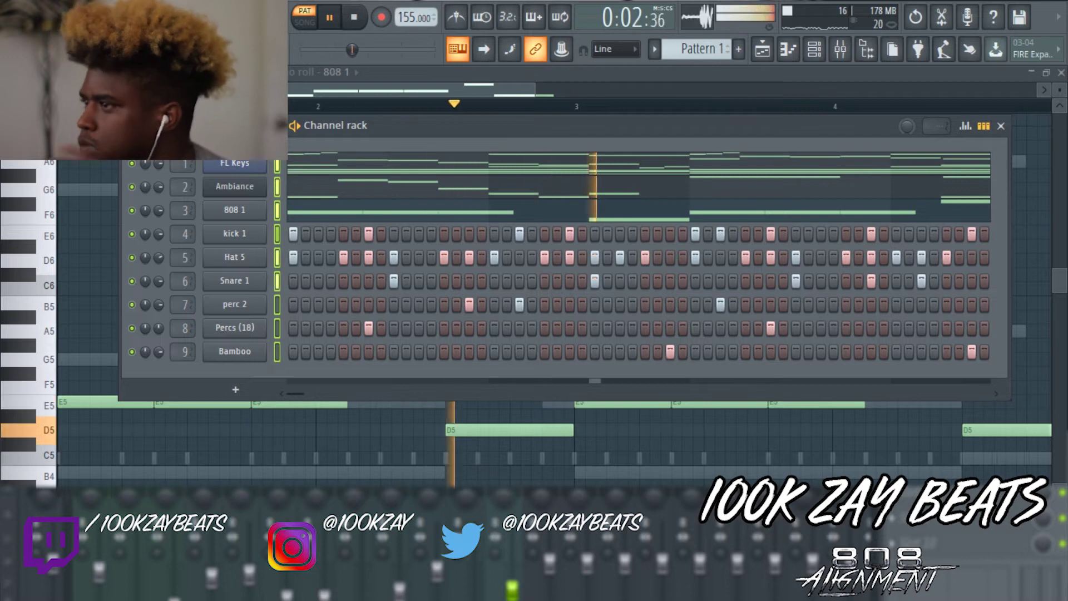
left_click(131, 125)
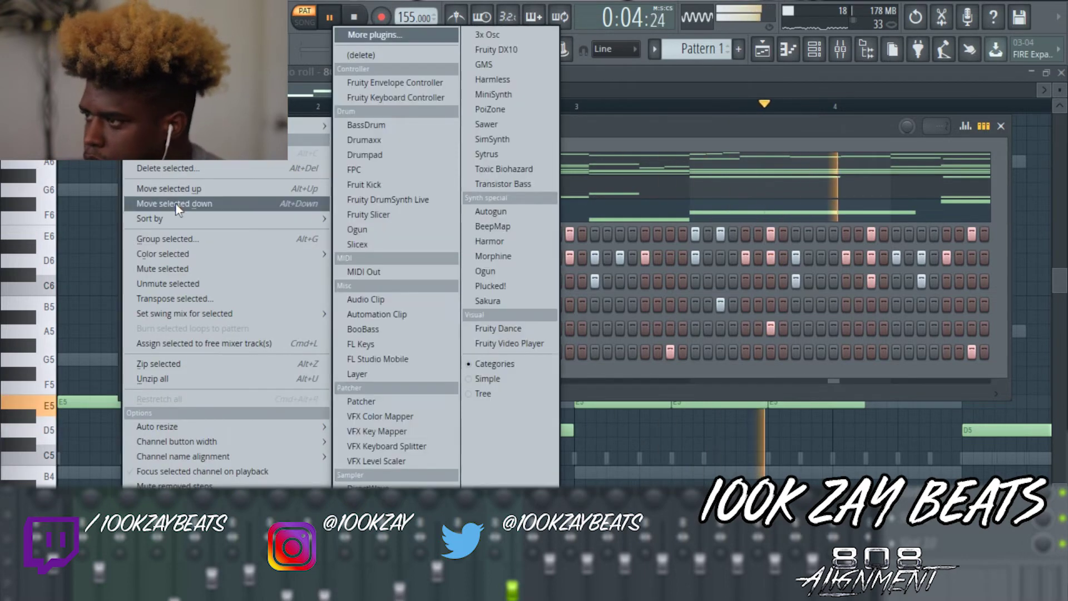
mouse_move(187, 253)
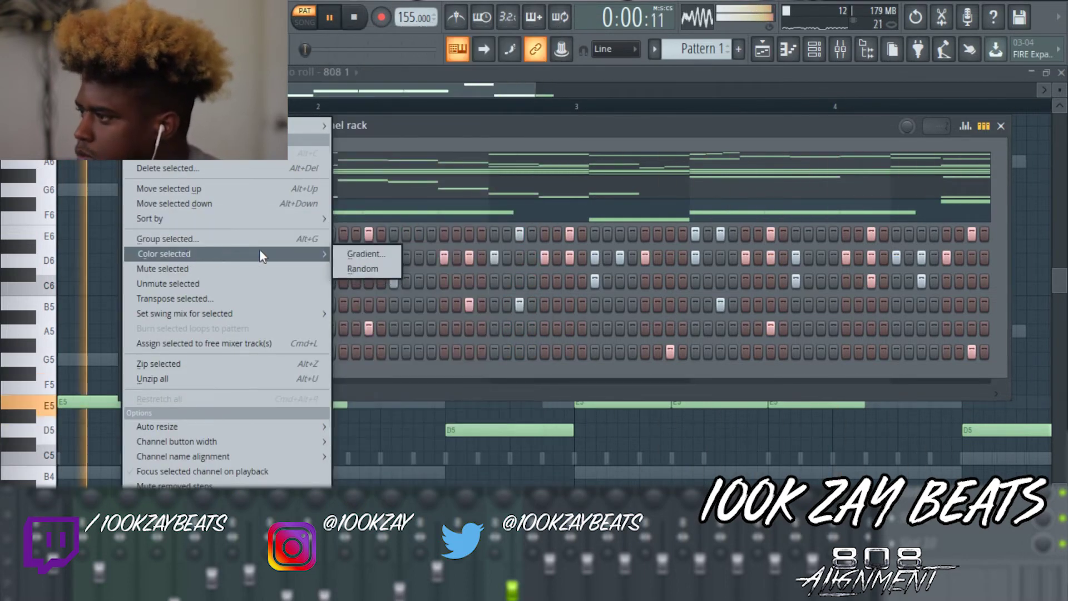
left_click(356, 251)
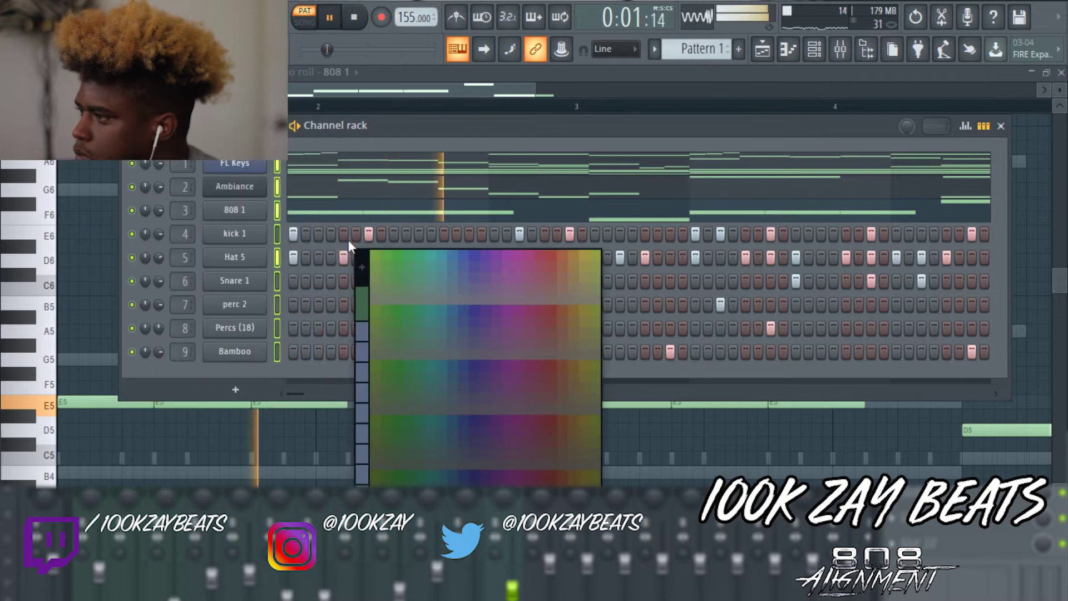
left_click(432, 252)
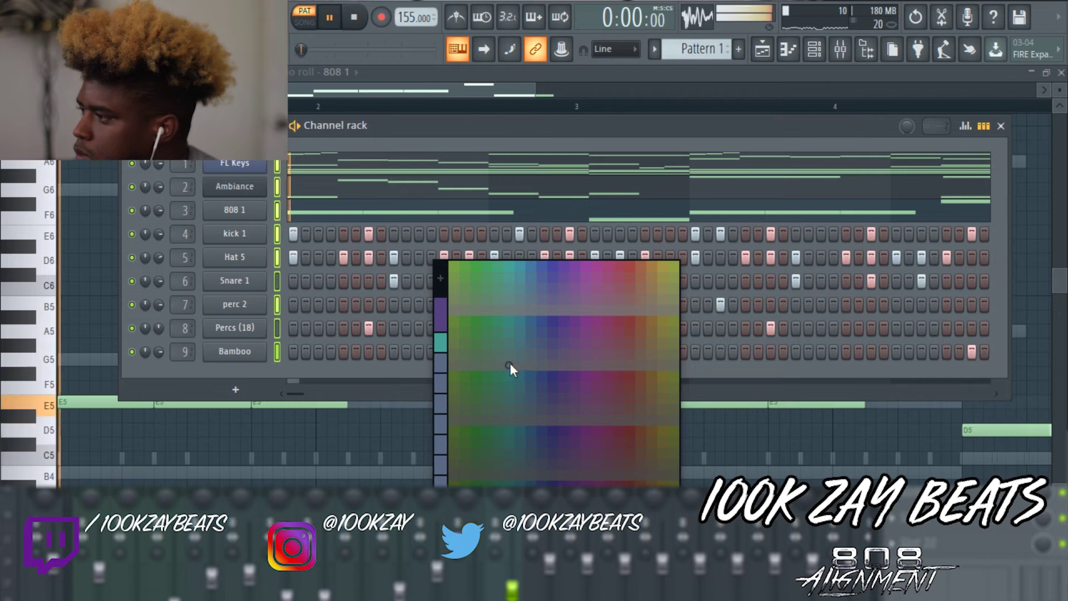
left_click(486, 337)
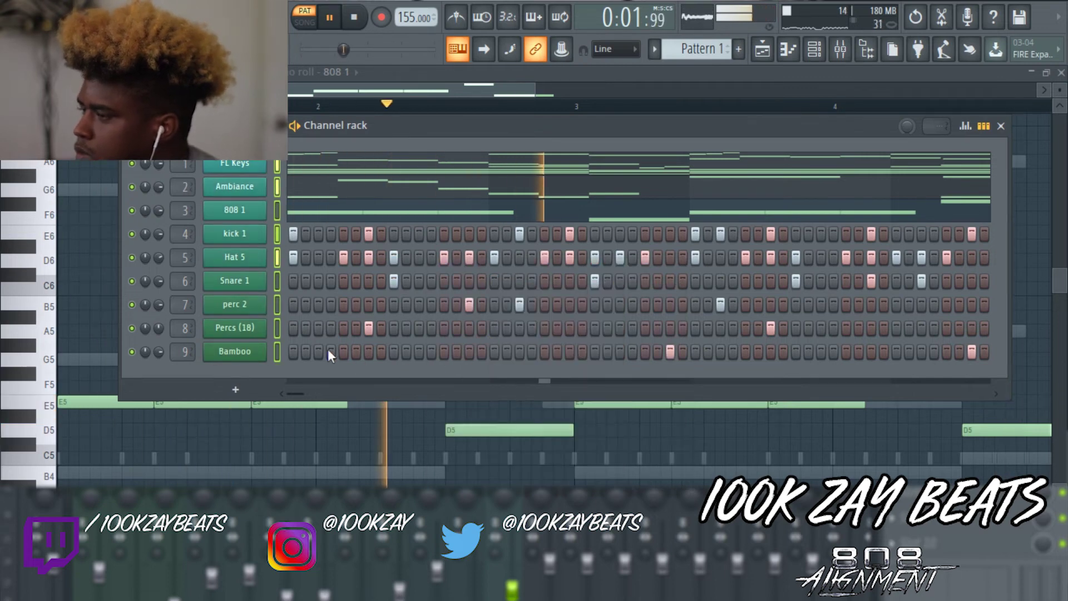
- Route all selected channels to consecutive mixer tracks starting from Insert 1, and play the pattern to check them
left_click(840, 49)
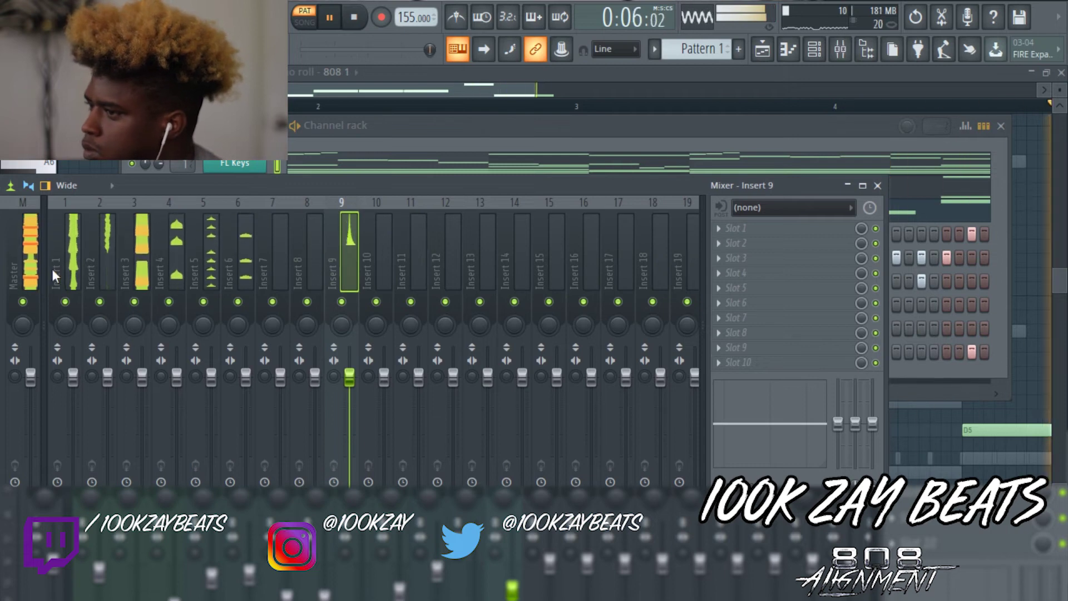
left_click(277, 164)
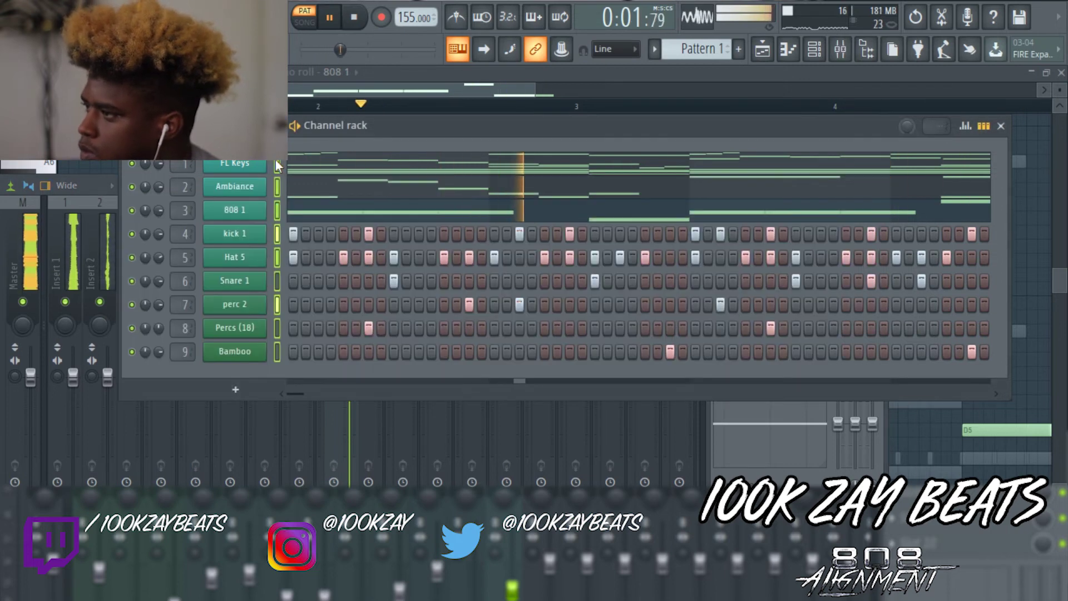
right_click(57, 271)
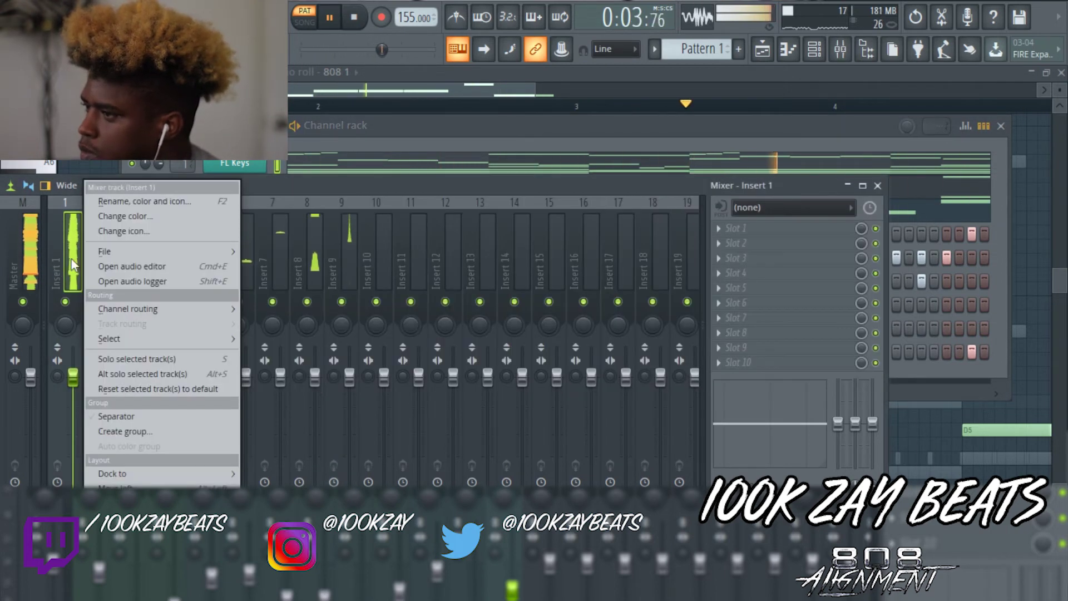
mouse_move(163, 309)
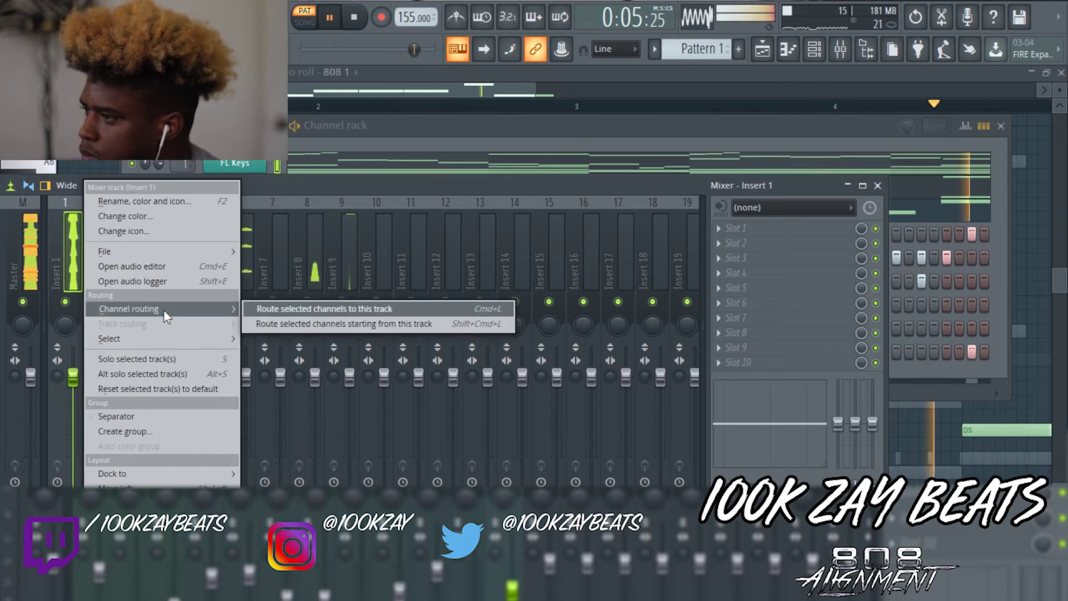
left_click(273, 323)
key("space")
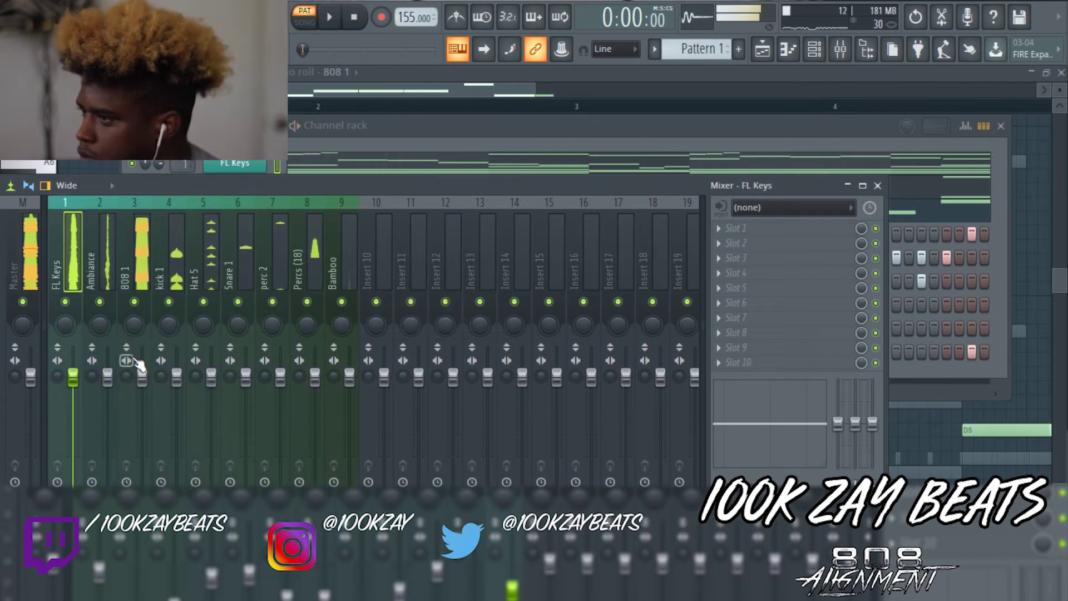
key("space")
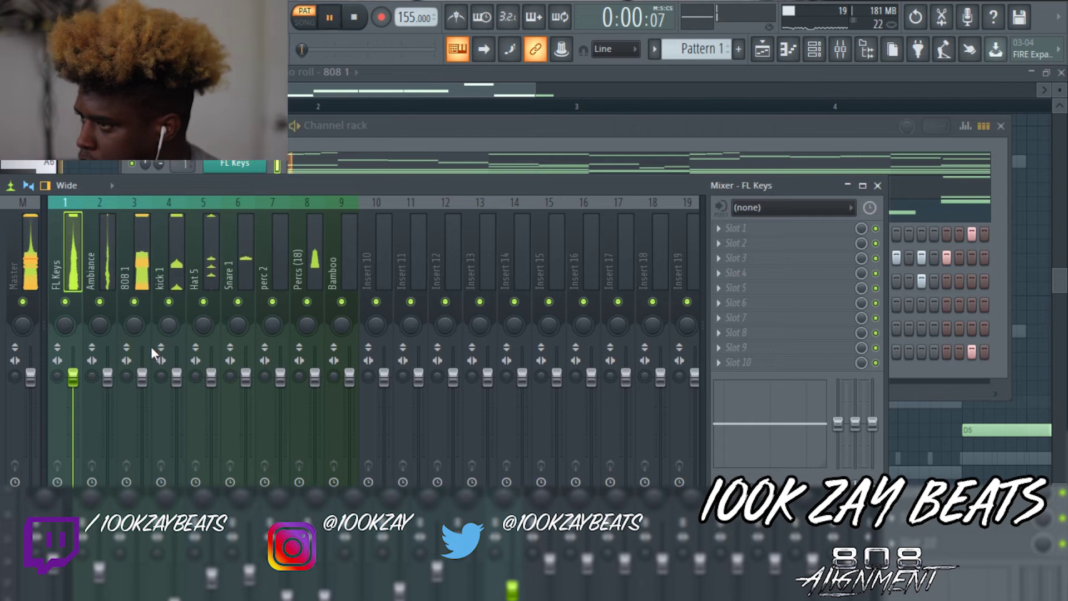
key("space")
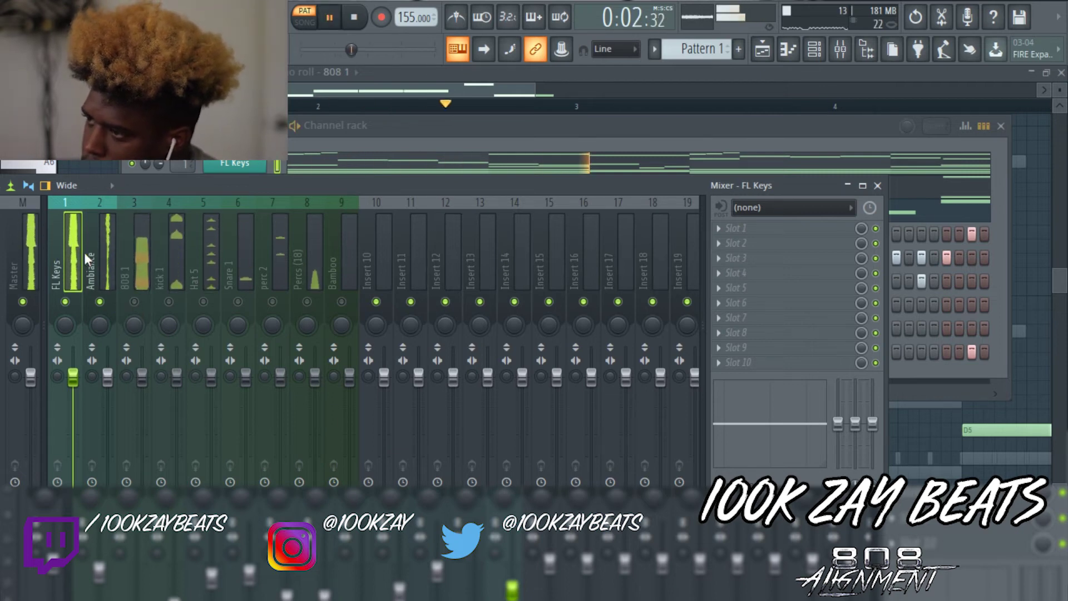
- Load Gross Beat into the first effect slot of the FL Keys mixer track
left_click(733, 229)
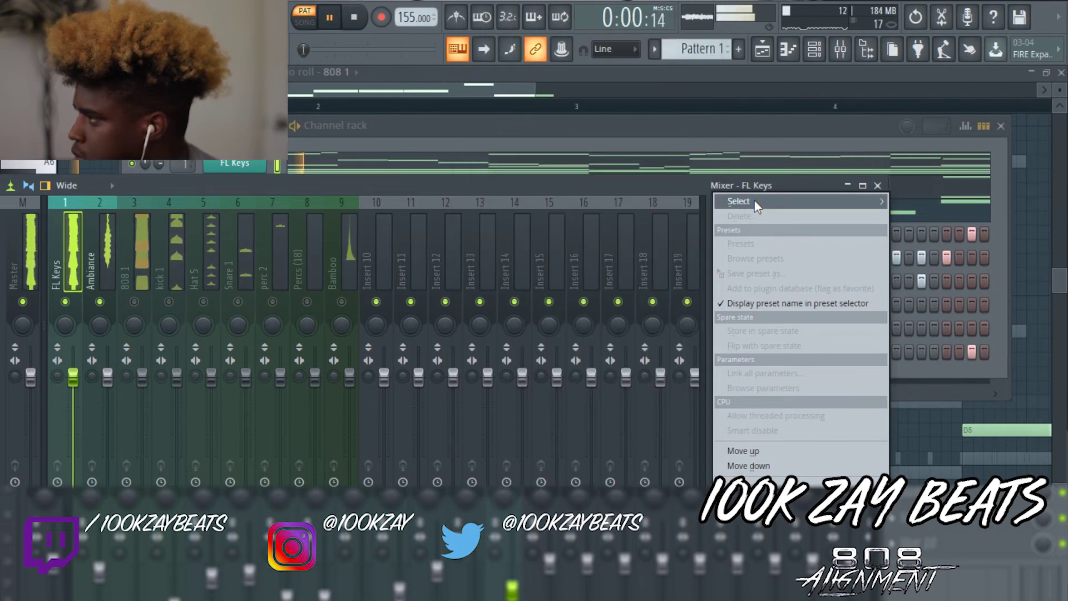
mouse_move(759, 204)
left_click(640, 217)
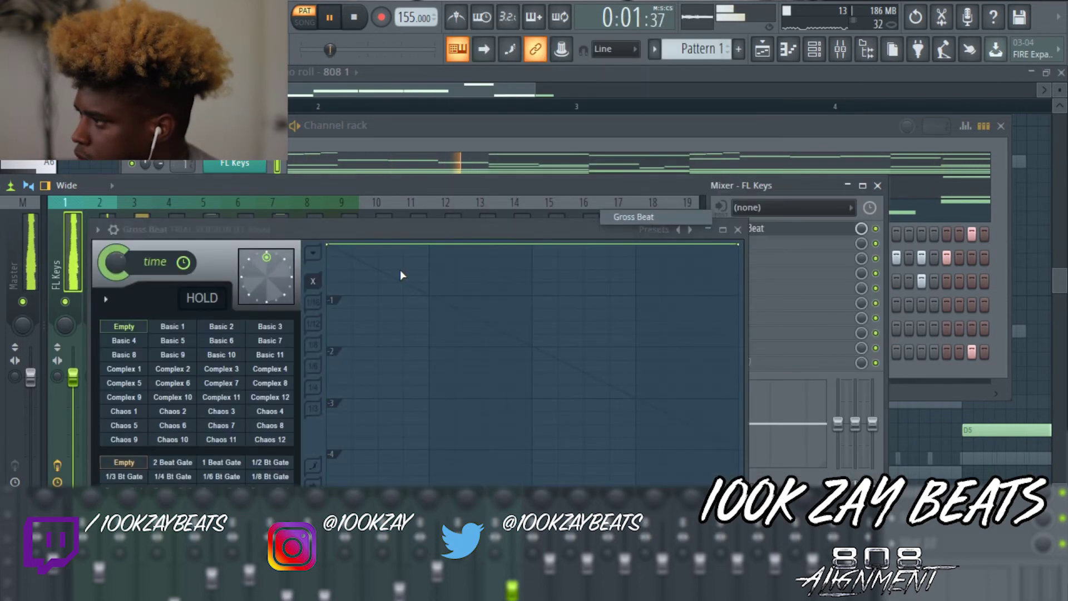
key("space")
- Load the Momentary preset in Gross Beat and choose the 1/2 Speed time effect for the FL Keys
left_click(690, 229)
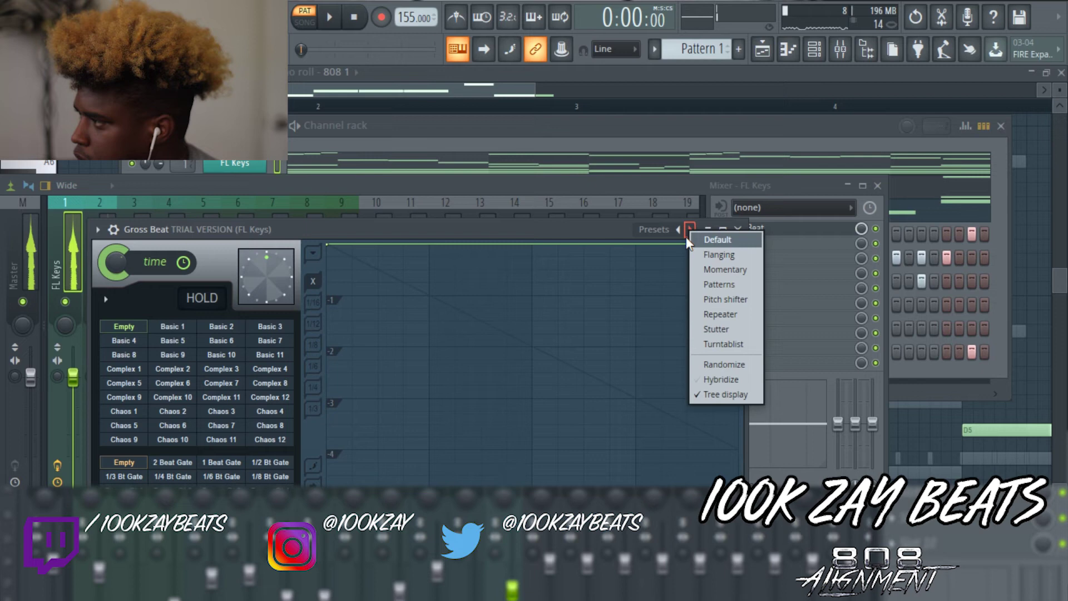
left_click(714, 284)
left_click(690, 230)
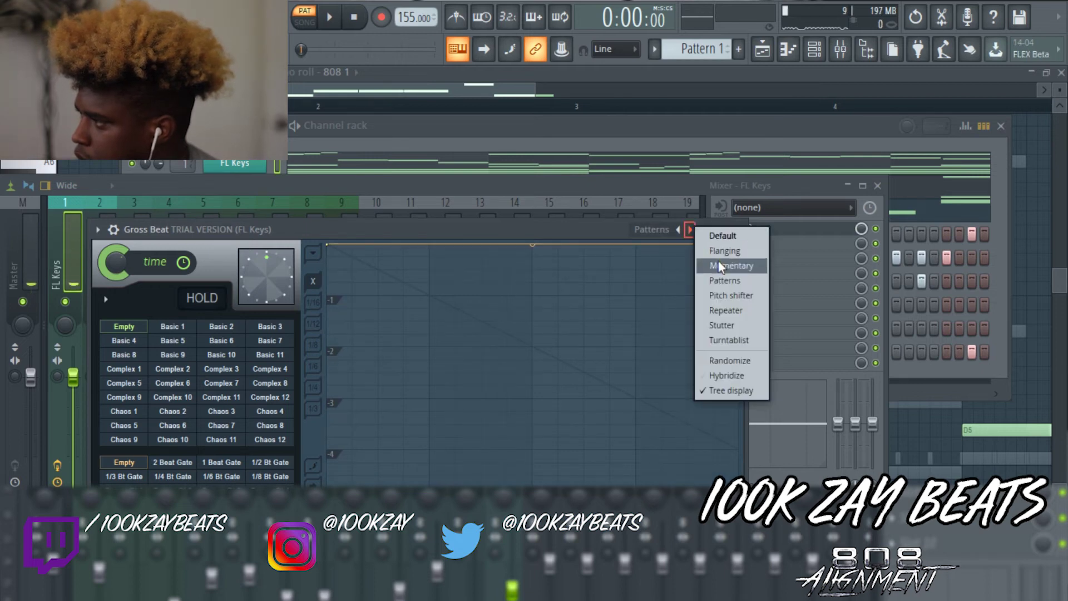
left_click(722, 266)
left_click(225, 427)
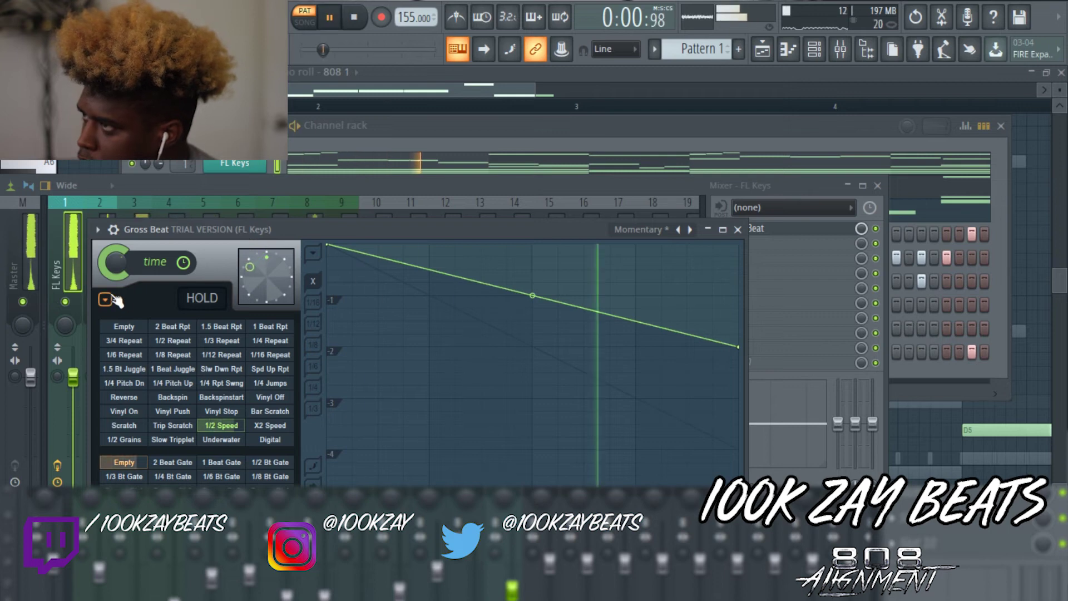
- Reselect Multi-Output Device as the audio device in the audio settings
left_click(208, 17)
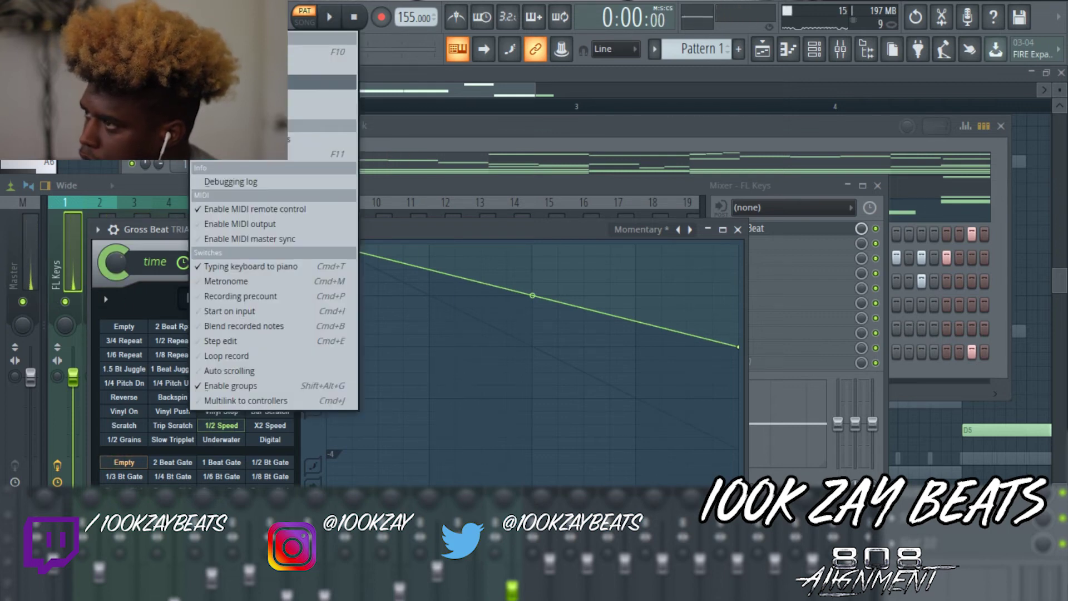
left_click(291, 68)
left_click(541, 97)
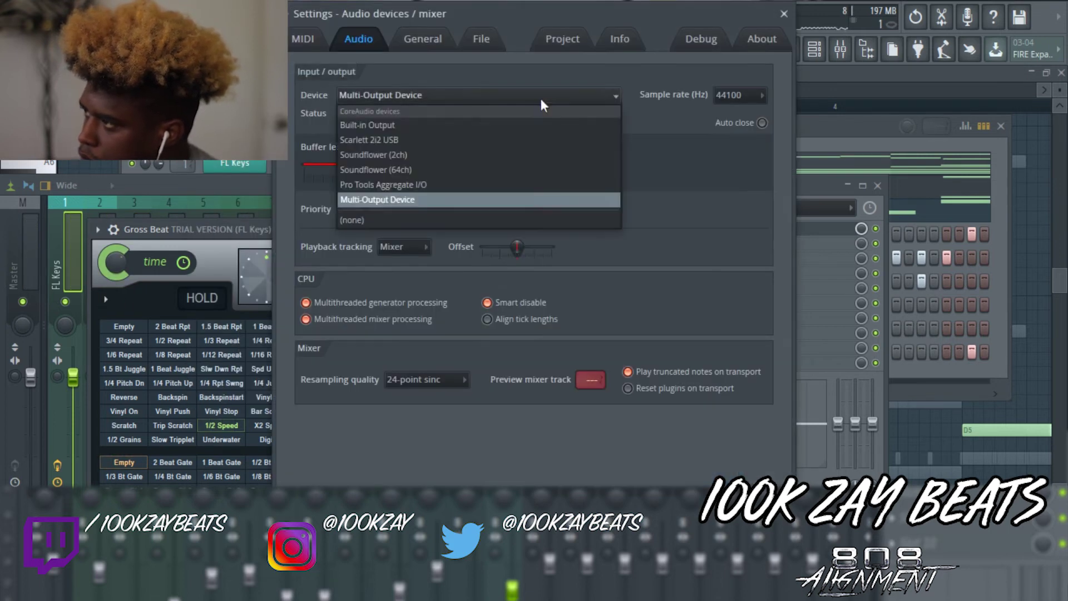
left_click(470, 201)
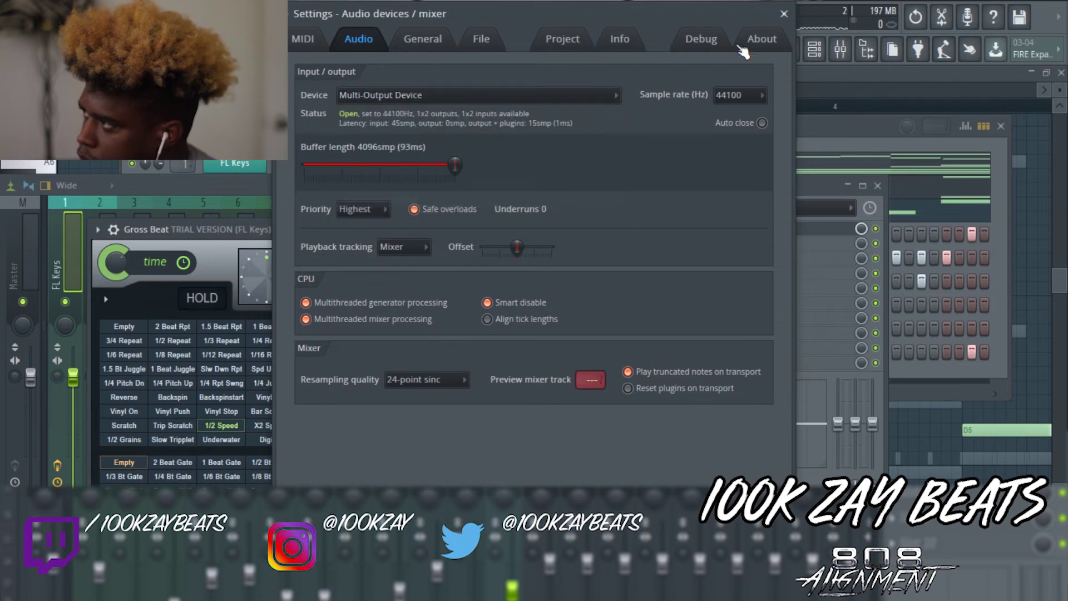
left_click(784, 14)
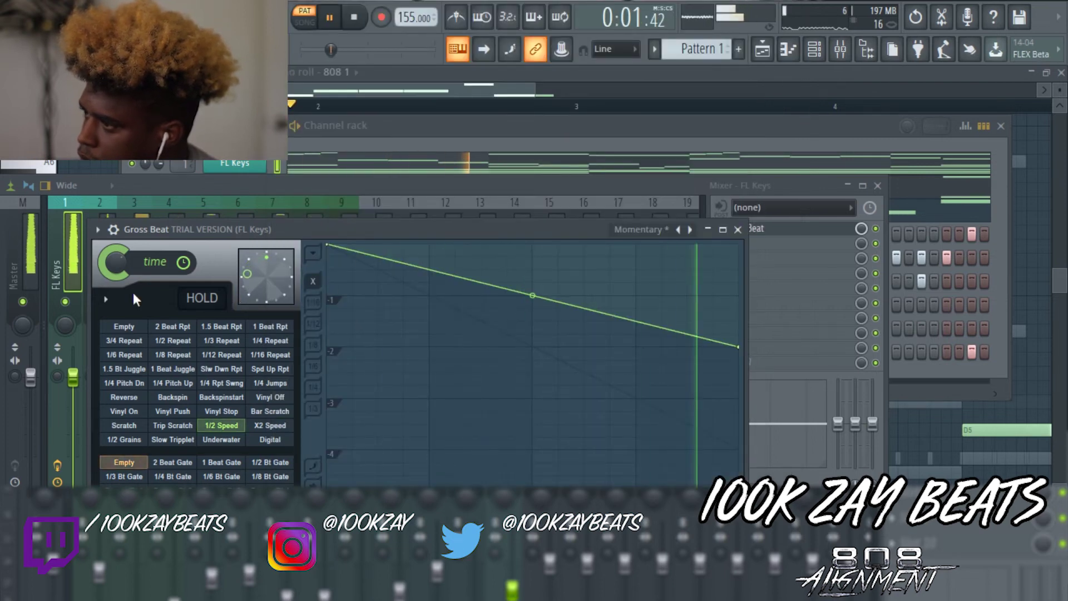
- Switch the audio device to Pro Tools Aggregate I/O and back to Multi-Output Device, and play the pattern
key("space")
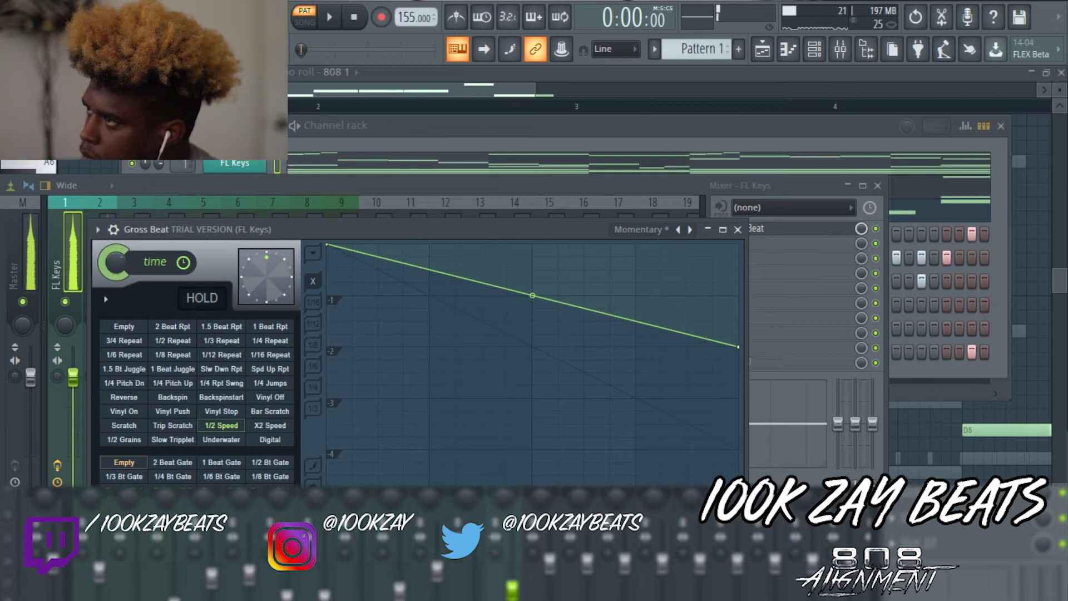
left_click(209, 17)
left_click(323, 66)
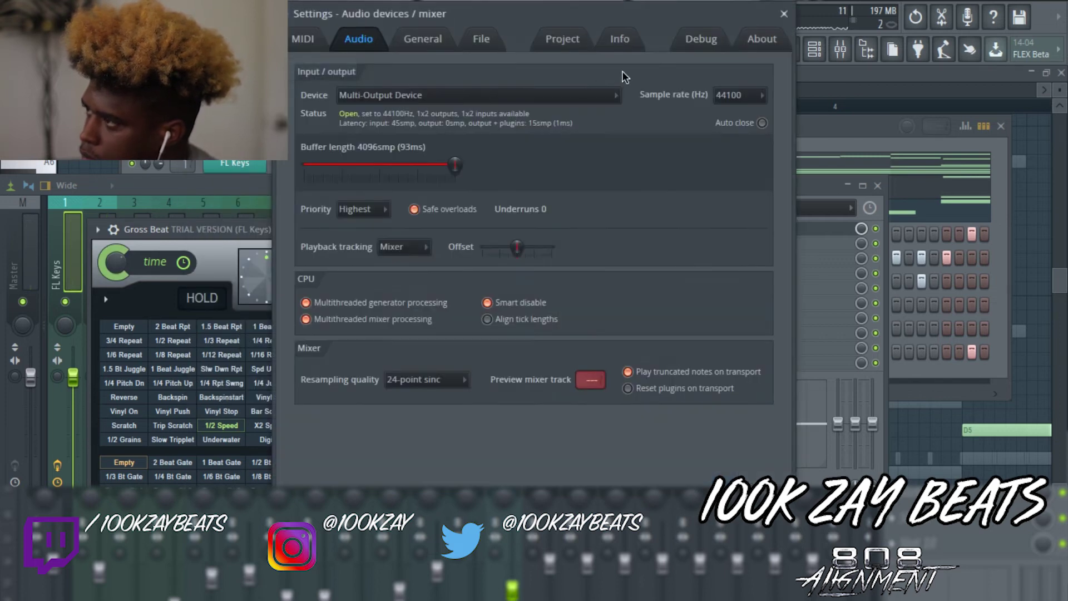
left_click(556, 96)
left_click(479, 184)
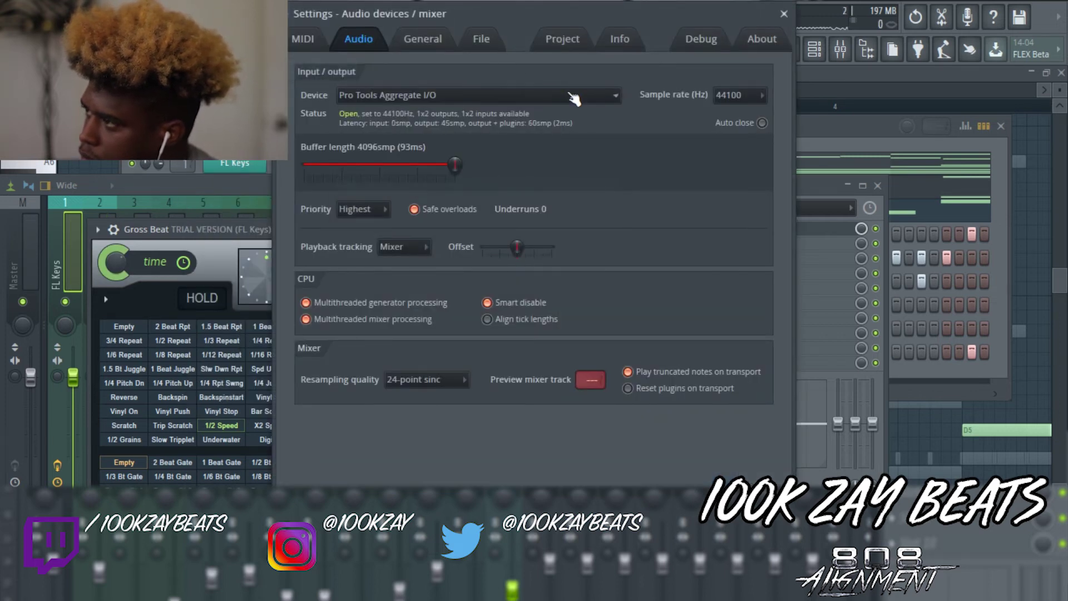
left_click(573, 96)
left_click(495, 198)
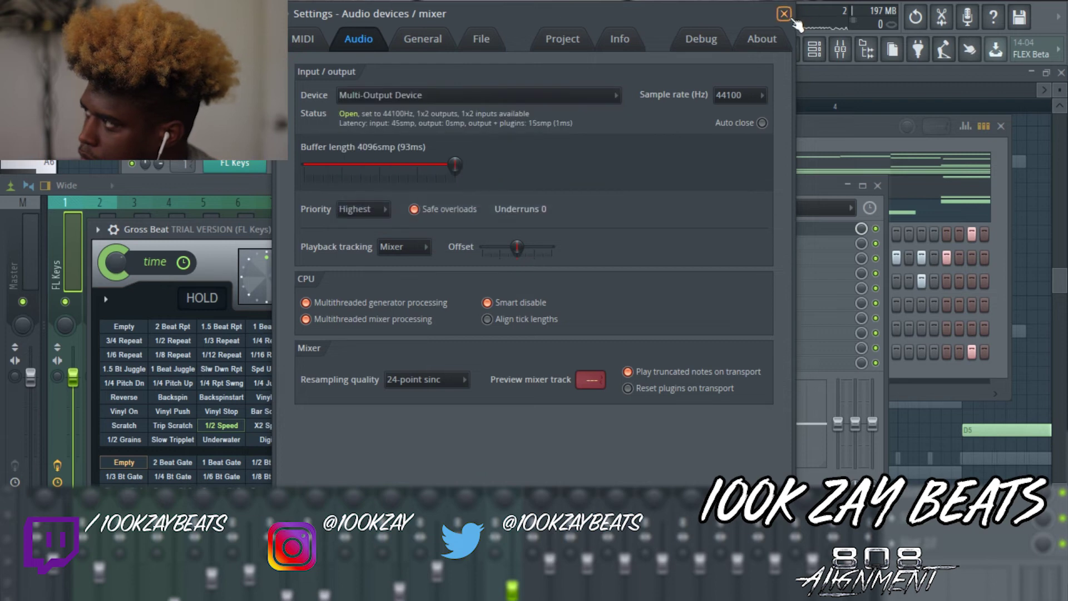
left_click(784, 14)
key("space")
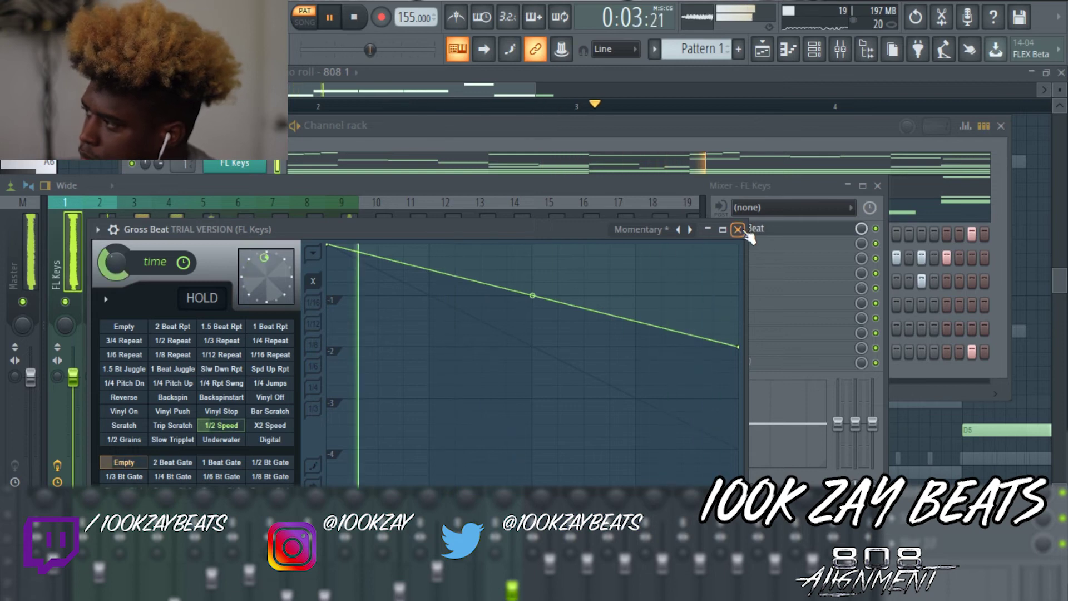
- Close Gross Beat and load Fruity parametric EQ 2 into the second effect slot of the FL Keys track
left_click(737, 229)
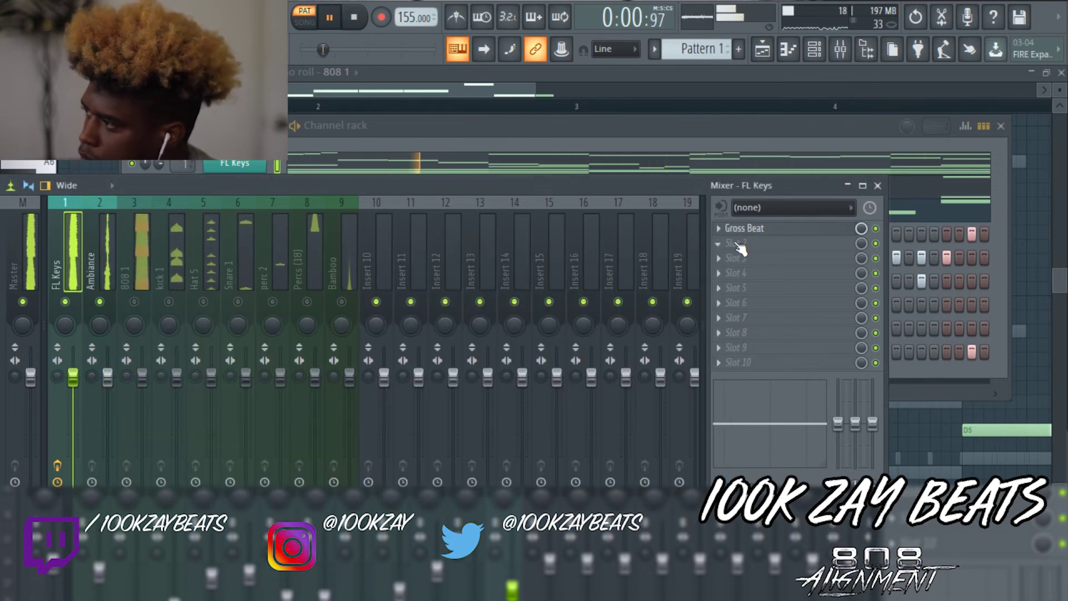
left_click(738, 245)
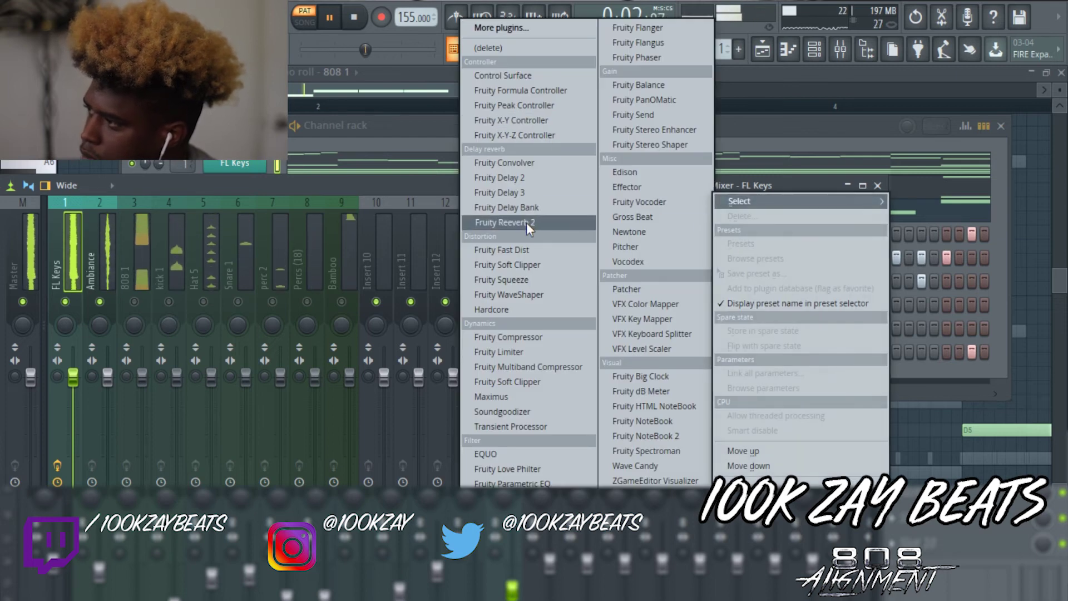
left_click(511, 482)
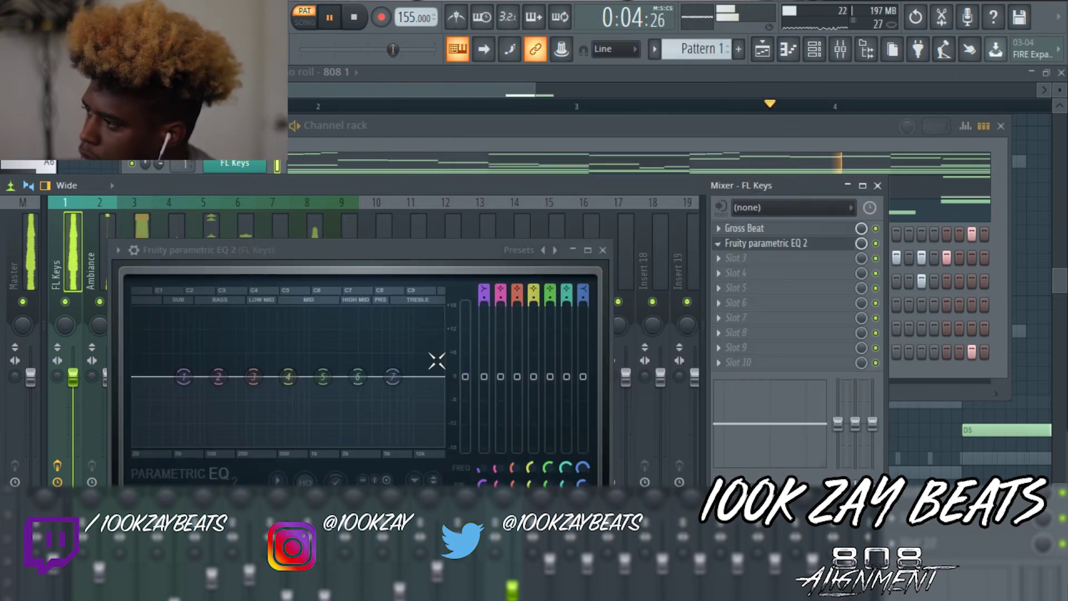
- Shape the FL Keys EQ by slightly boosting band 4 near 654 Hz, cutting the highs with band 7 and lowering band 1
left_click_drag(288, 376, 289, 370)
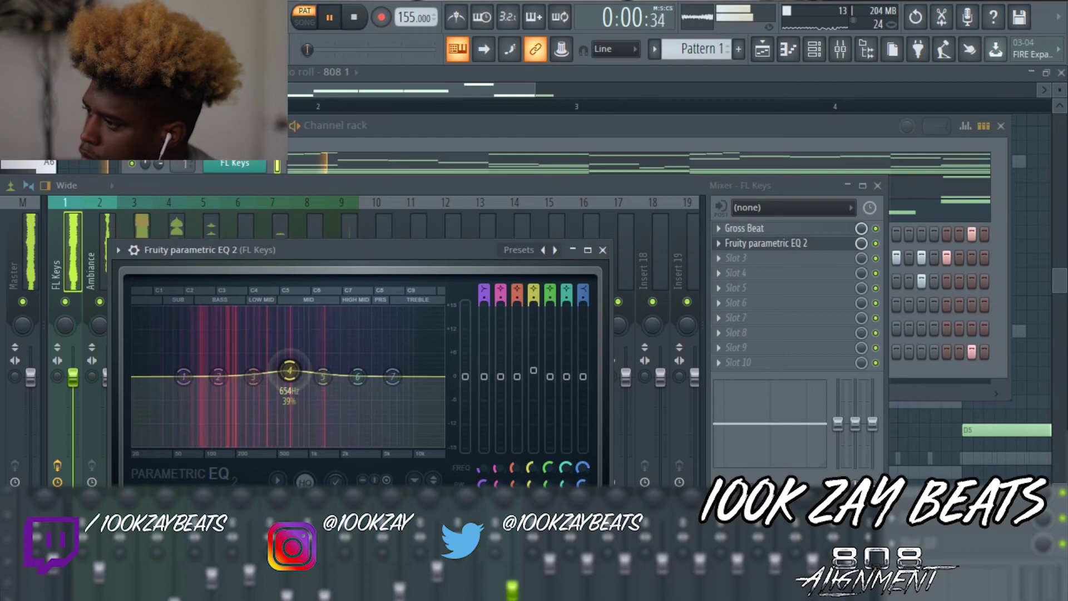
key("space")
left_click_drag(393, 377, 364, 423)
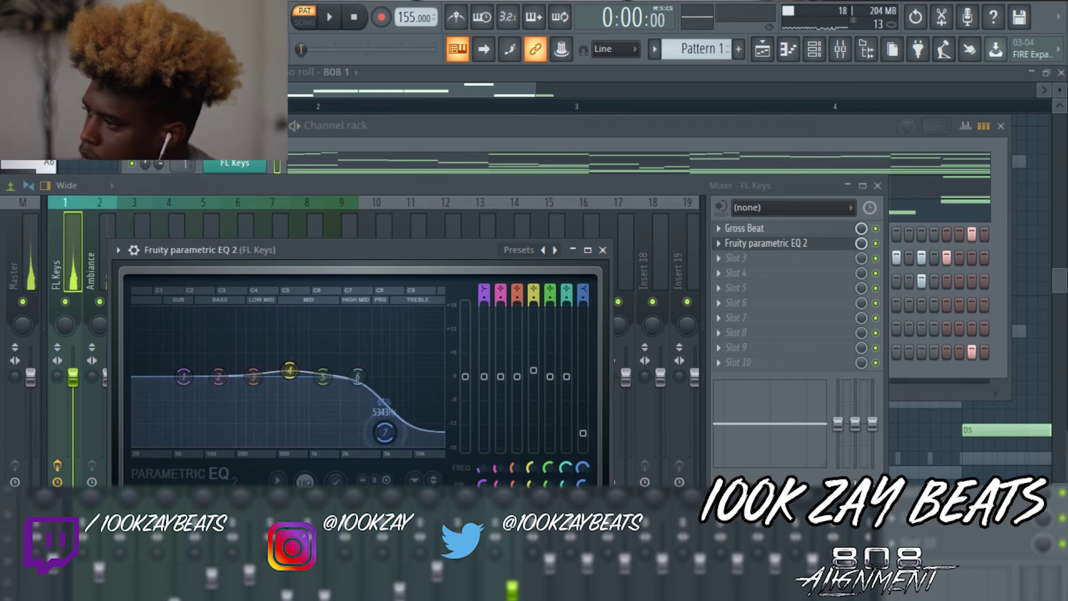
left_click_drag(185, 379, 185, 391)
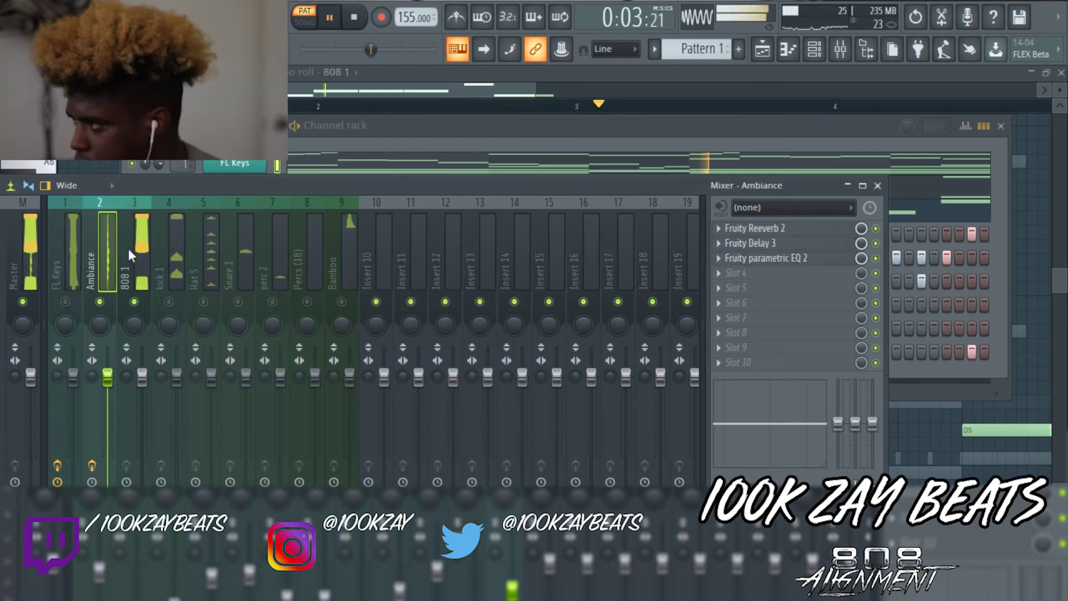
- Load Fruity soft clipper into the first effect slot of the 808 1 track and lower its post gain
left_click(129, 249)
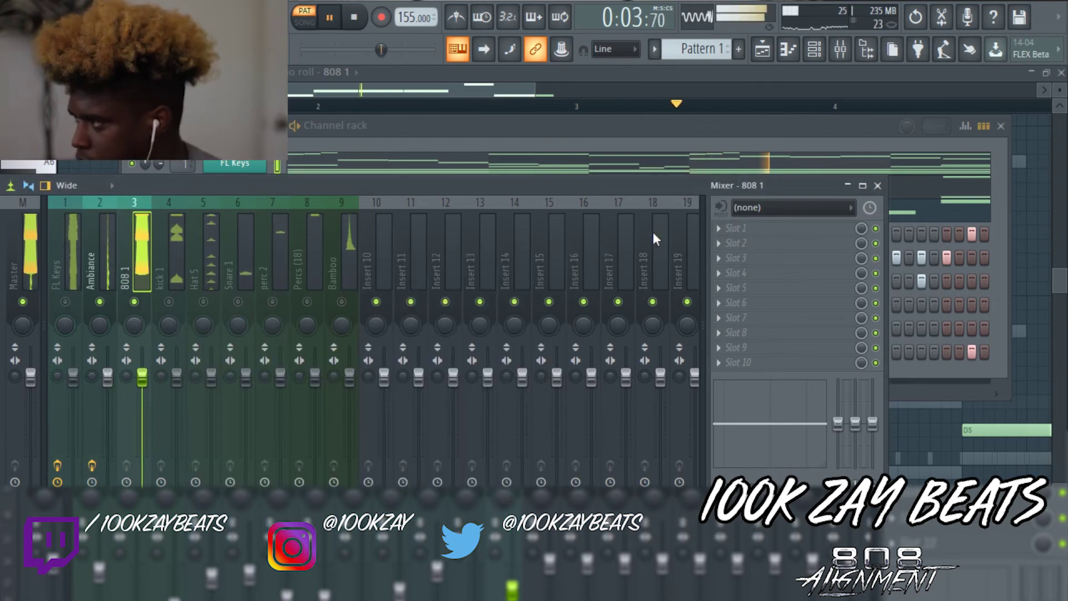
left_click(731, 233)
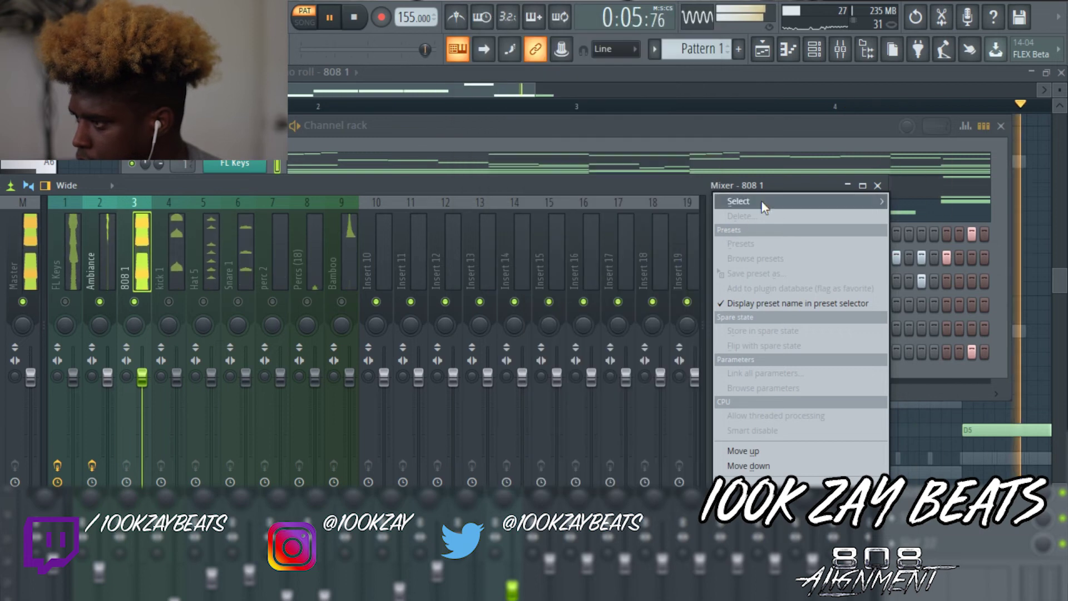
mouse_move(763, 207)
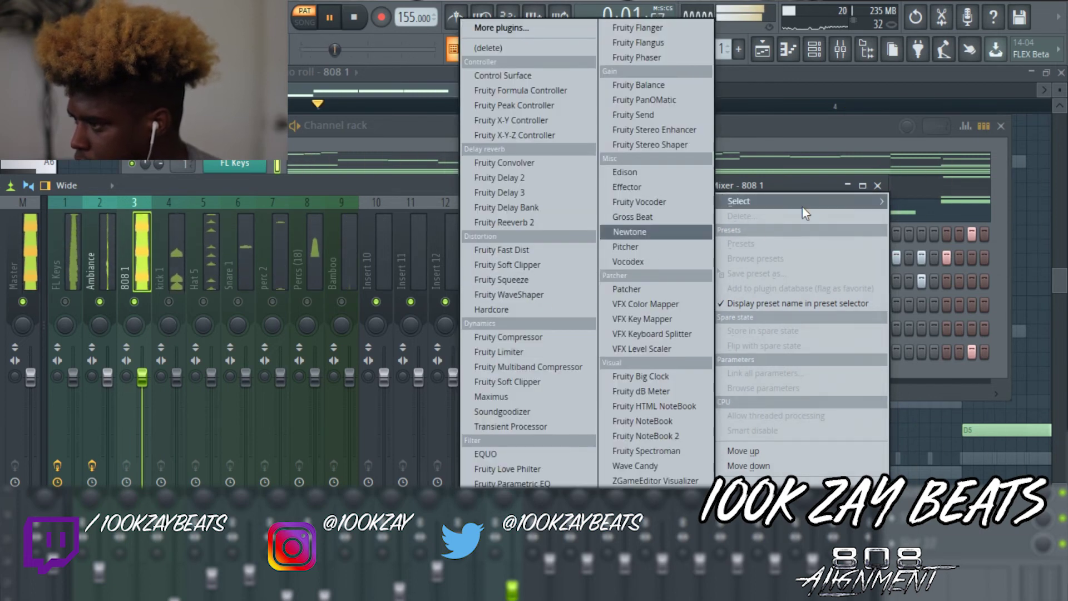
left_click(397, 184)
key("space")
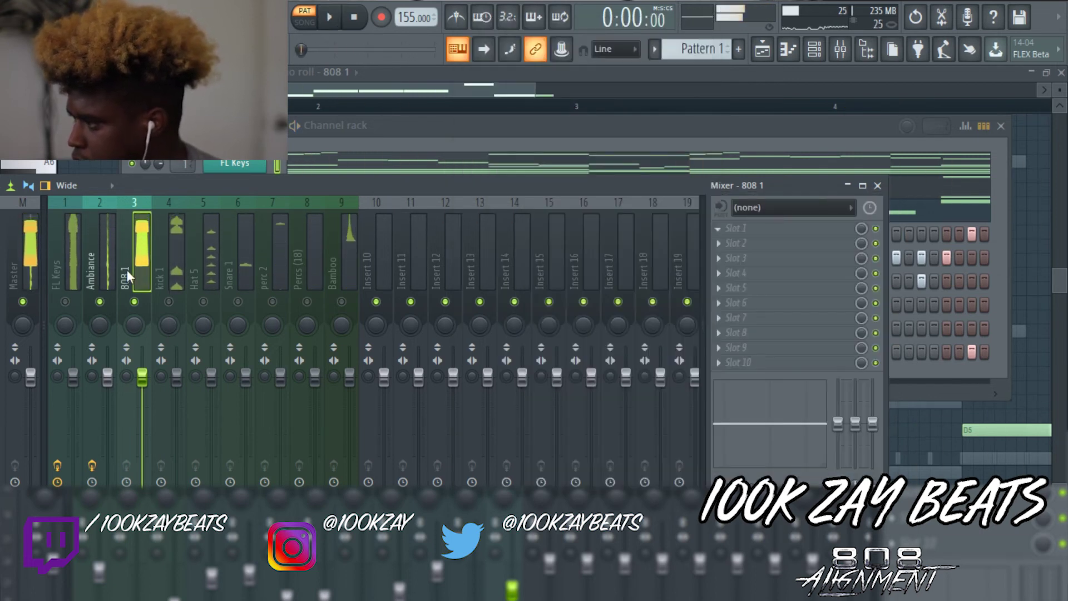
left_click(731, 229)
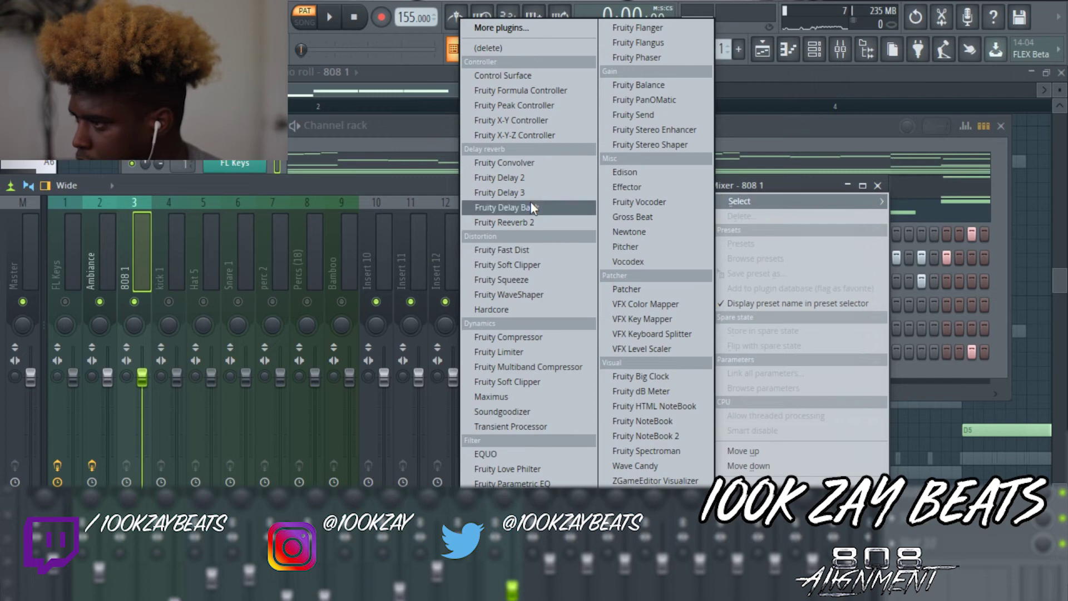
left_click(537, 382)
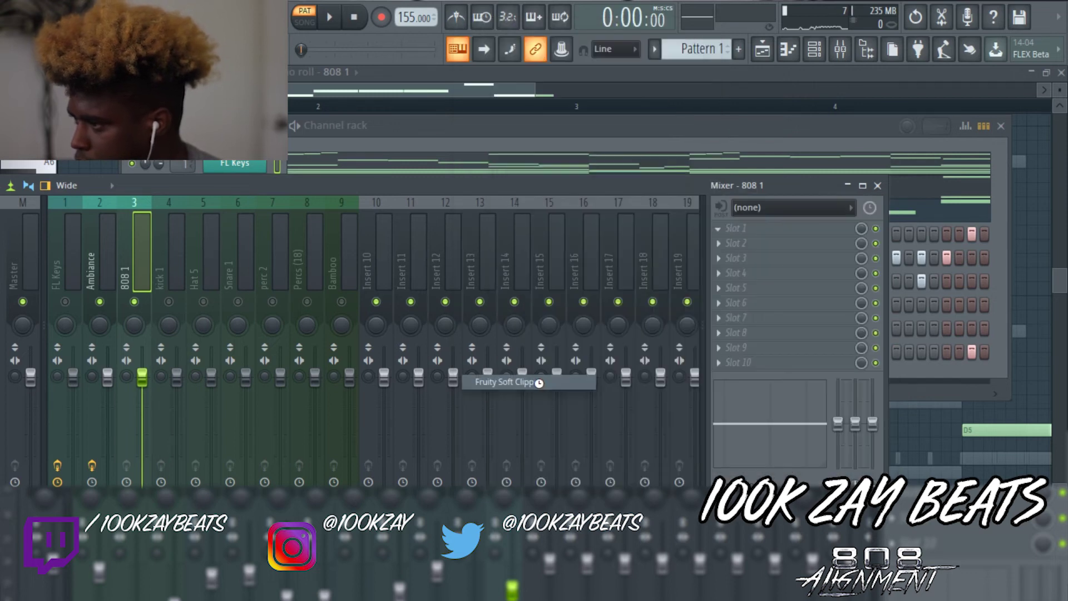
left_click_drag(88, 198, 88, 217)
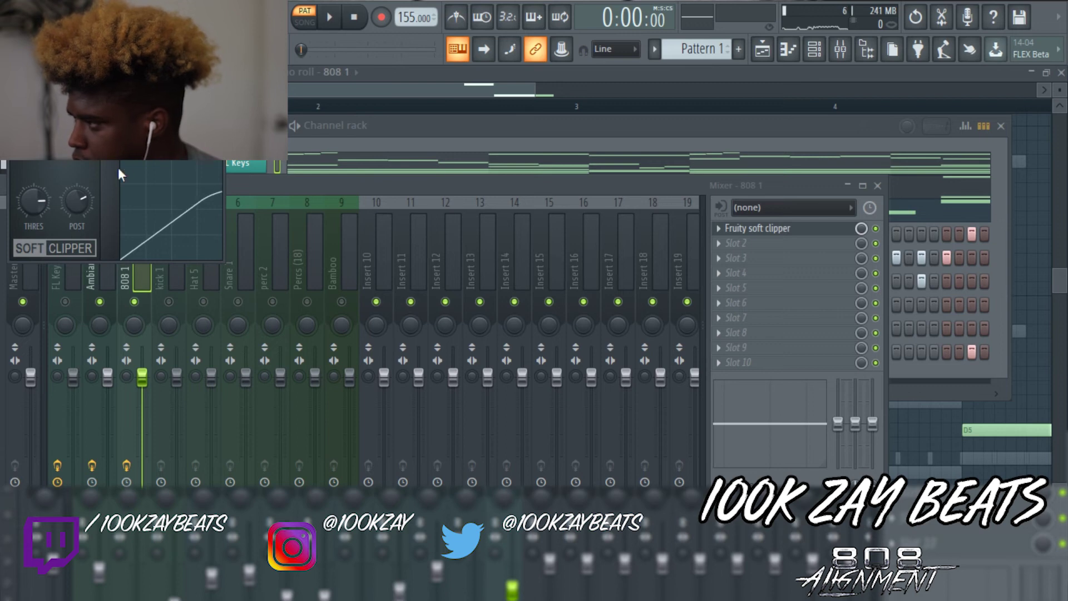
key("space")
left_click(219, 150)
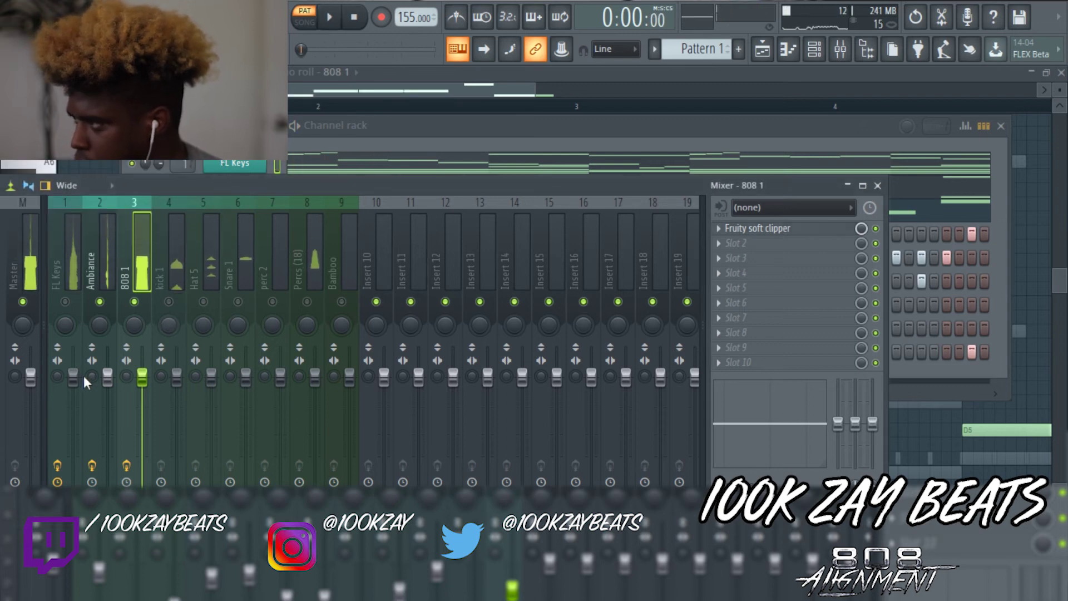
- Lower the mixer faders of the FL Keys, Ambiance, 808 1, kick 1 and Hat 5 tracks
left_click_drag(72, 377, 73, 400)
left_click(176, 377)
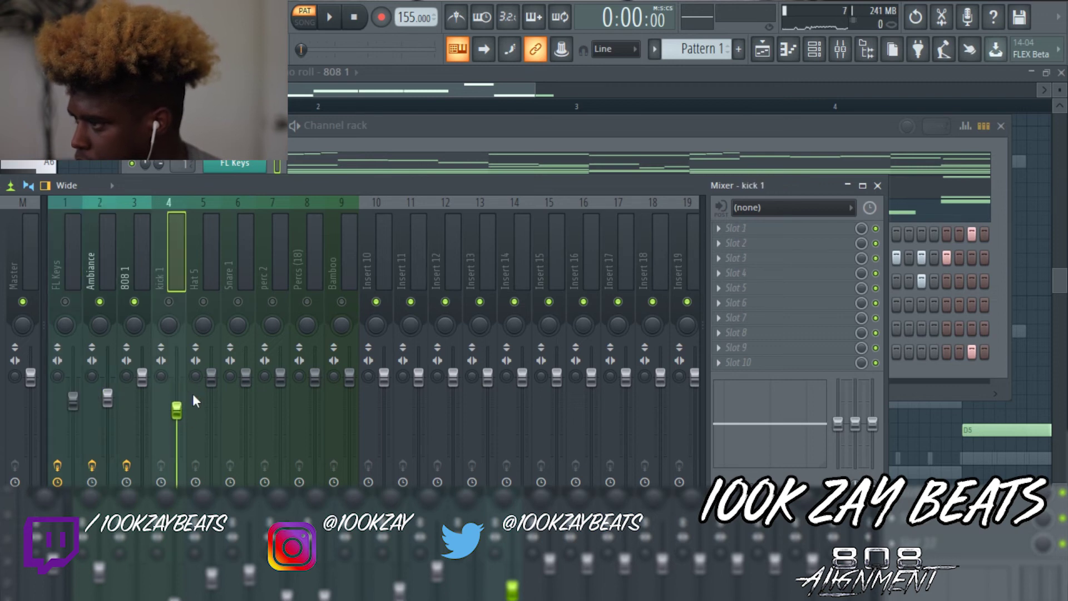
left_click_drag(211, 377, 211, 389)
left_click_drag(142, 376, 142, 381)
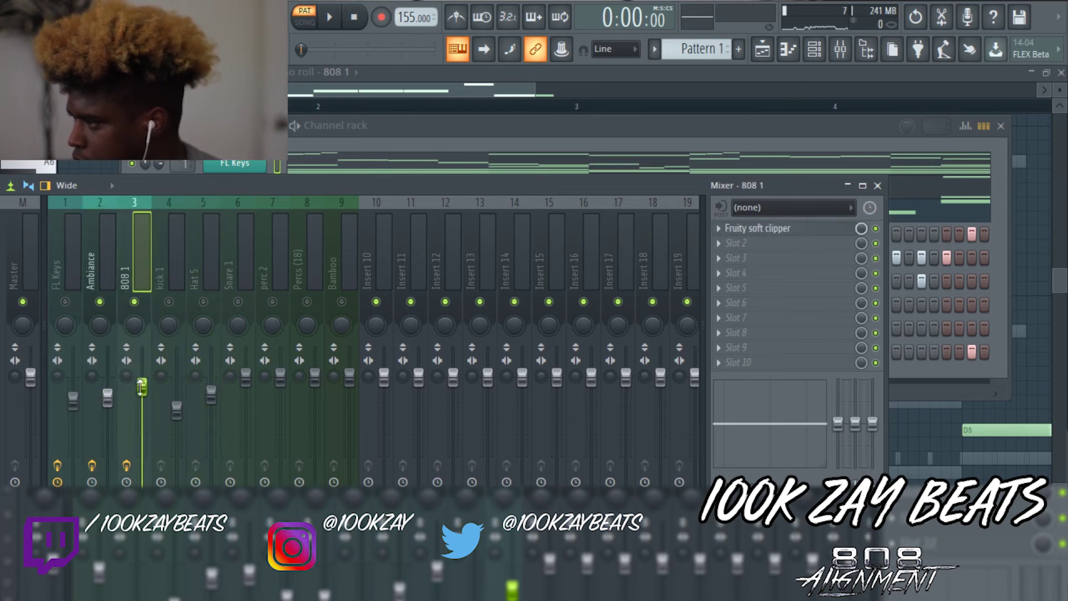
left_click_drag(71, 396, 72, 407)
left_click(107, 397)
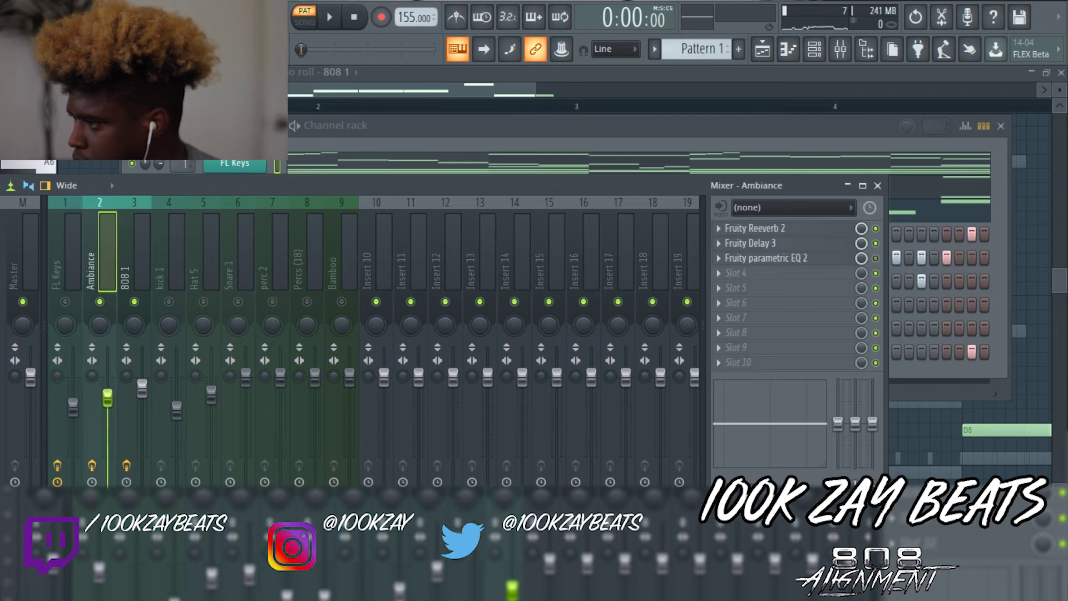
left_click(144, 389)
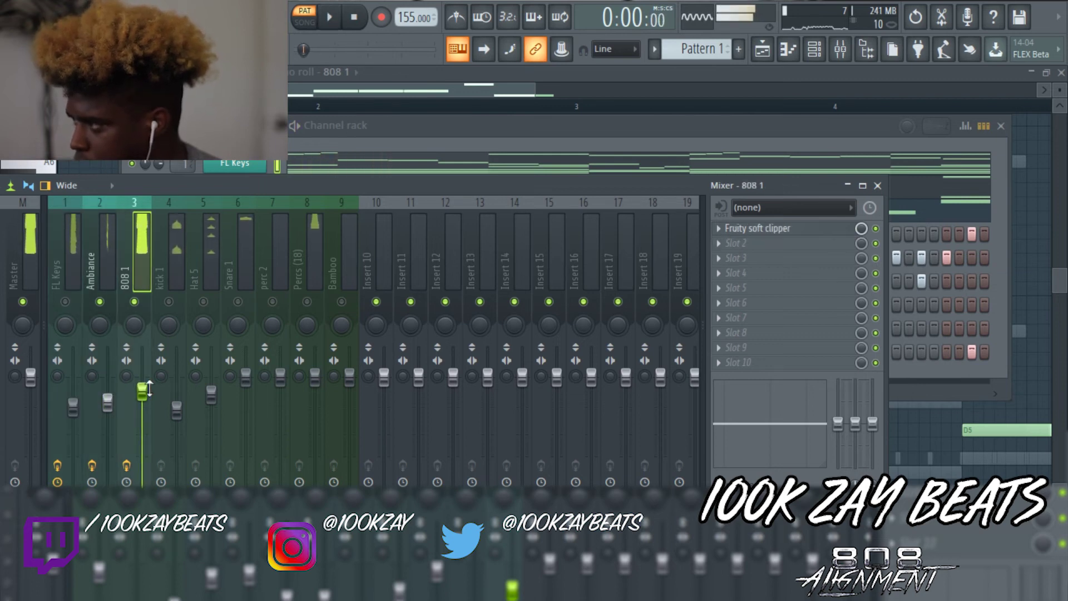
- Raise the 808 1 fader while auditioning the pattern, and unmute the remaining tracks
left_click_drag(174, 182, 240, 123)
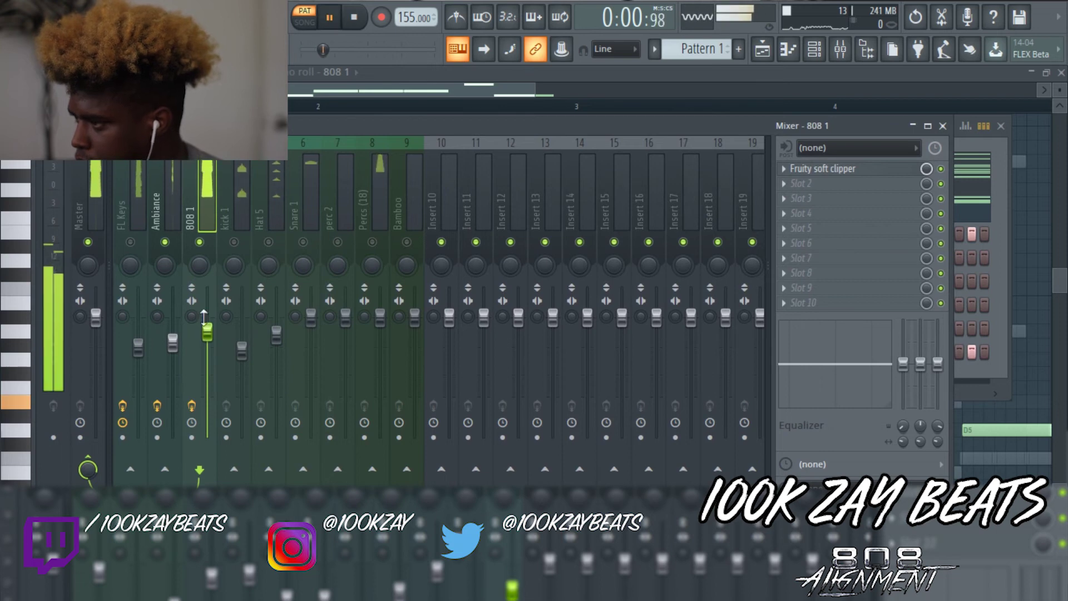
left_click_drag(207, 329, 207, 316)
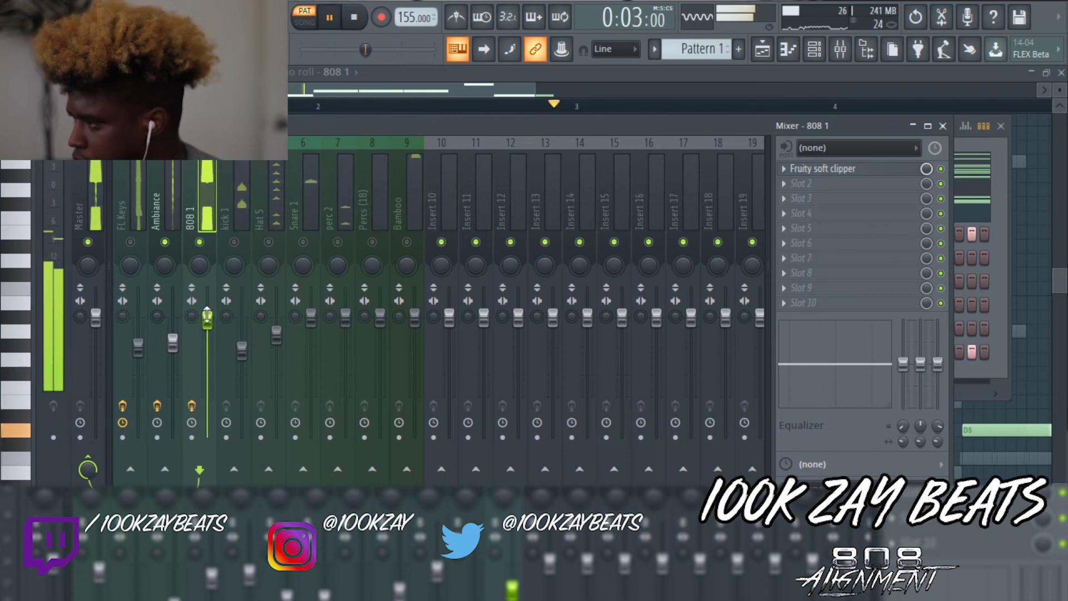
key("space")
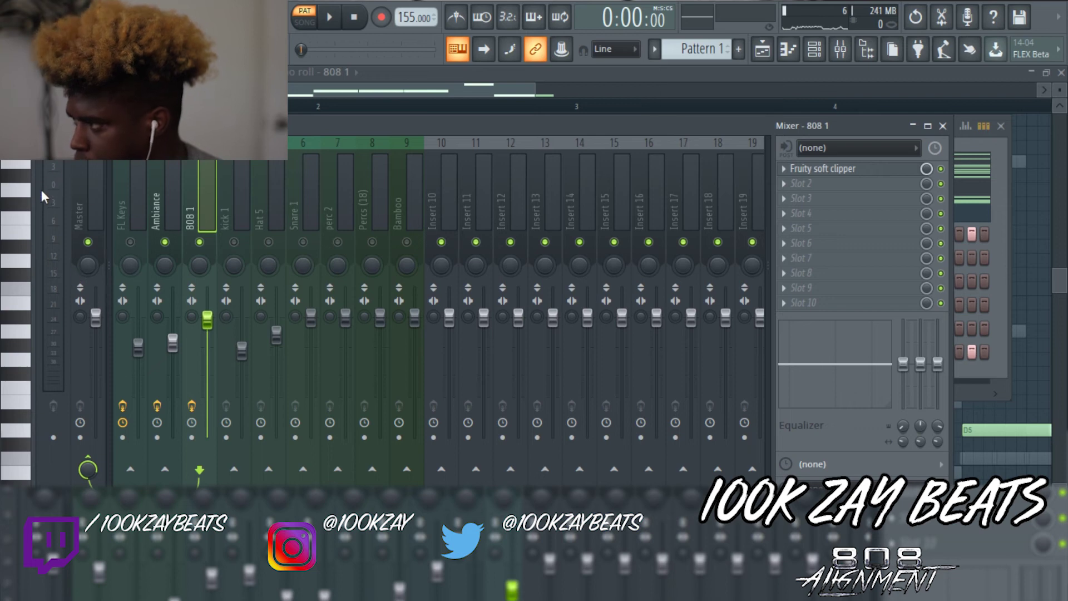
key("space")
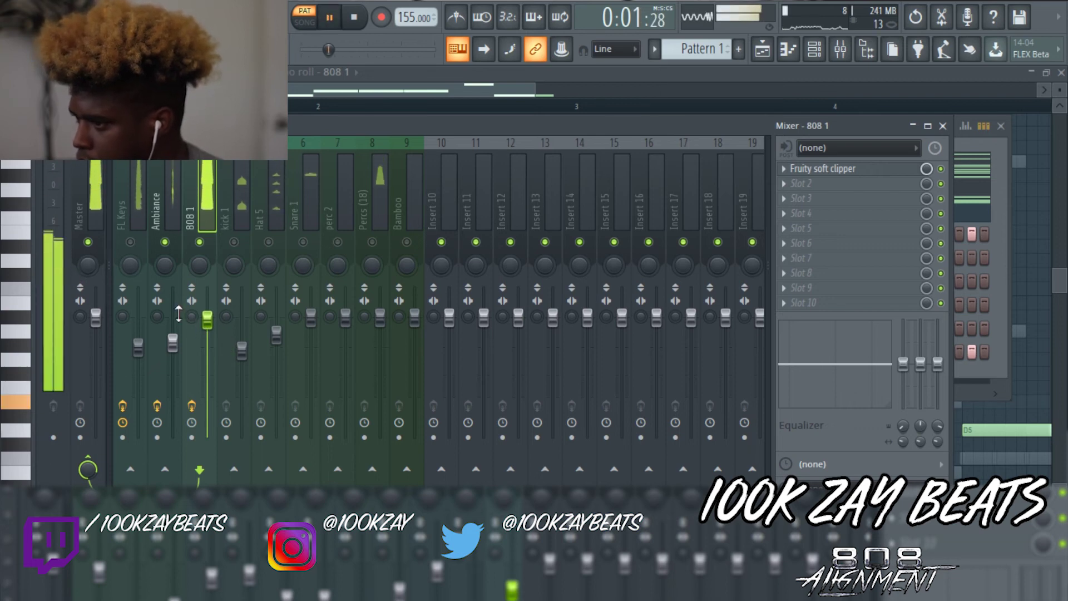
key("space")
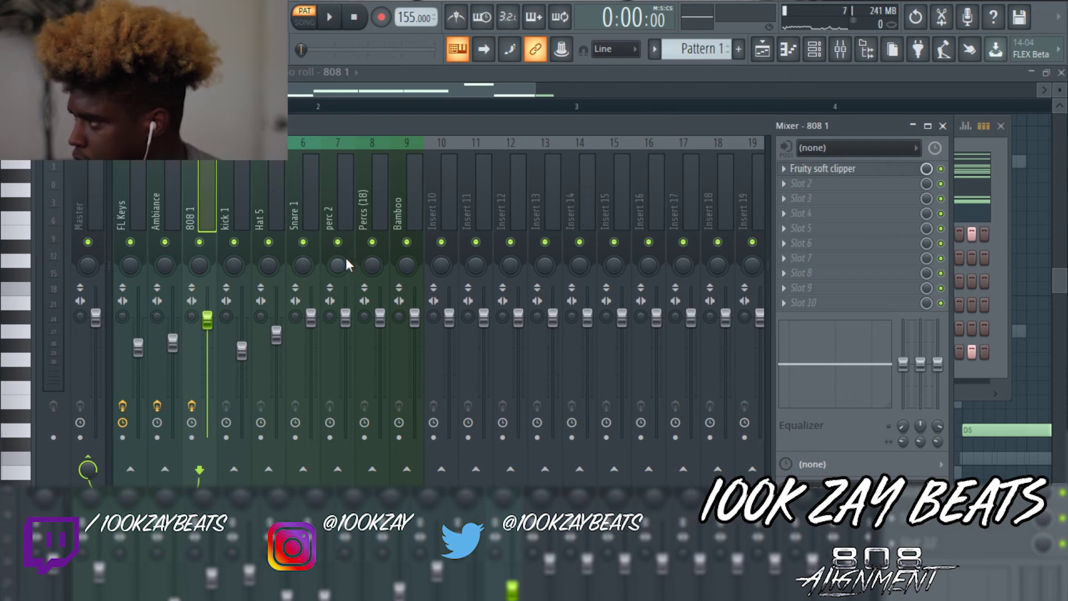
- Play the pattern and lower the faders of 808 1, Hat 5, Snare 1, Bamboo, perc 2 and Percs (18)
key("space")
left_click_drag(207, 320, 207, 326)
left_click_drag(276, 335, 276, 340)
left_click_drag(311, 318, 311, 359)
left_click_drag(414, 318, 414, 354)
left_click_drag(346, 317, 345, 324)
left_click_drag(380, 318, 380, 368)
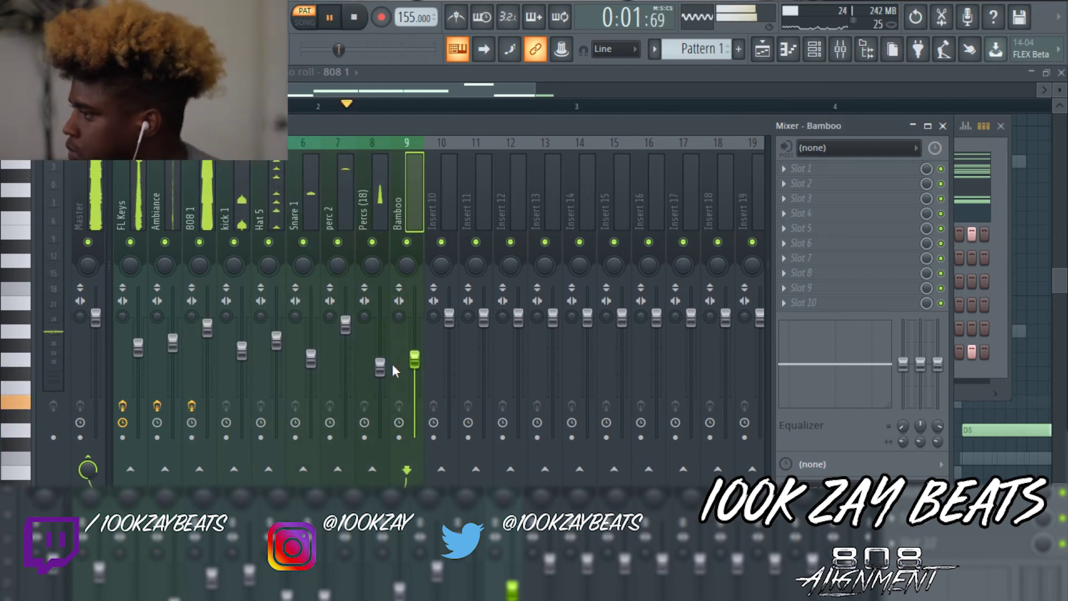
- Rebalance the mix by raising 808 1, FL Keys and kick 1 and lowering Ambiance, Hat 5, Snare 1 and perc 2
left_click_drag(207, 326, 207, 323)
left_click_drag(137, 346, 136, 339)
left_click_drag(172, 343, 172, 361)
left_click_drag(277, 340, 277, 361)
left_click_drag(241, 351, 242, 329)
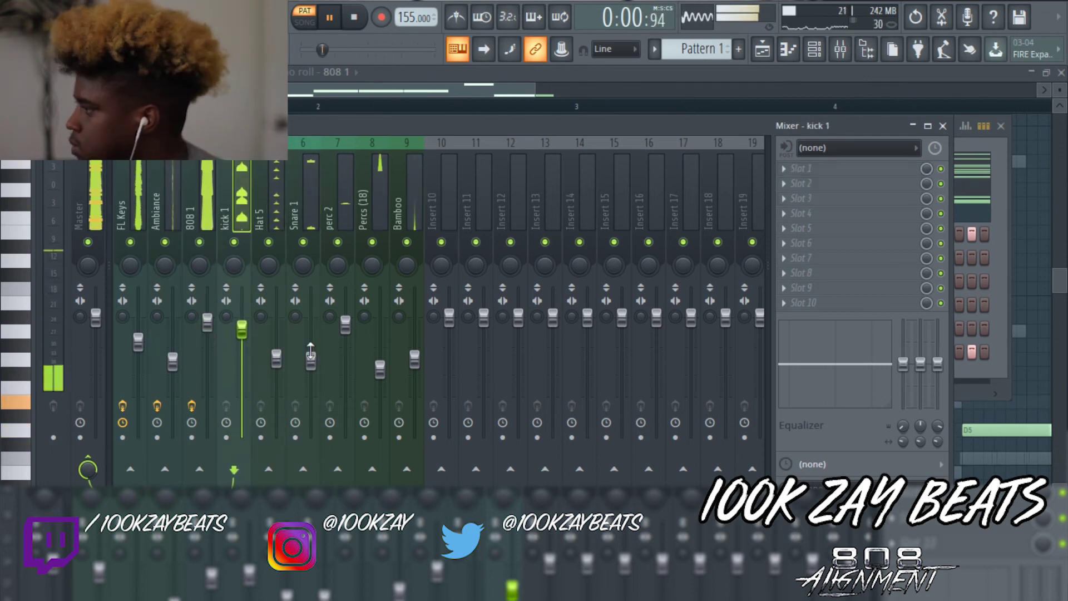
left_click_drag(311, 360, 311, 366)
left_click_drag(346, 325, 346, 339)
- Stop playback, place Pattern 1 at the start of playlist Track 1, and split the pattern by channel
left_click(762, 50)
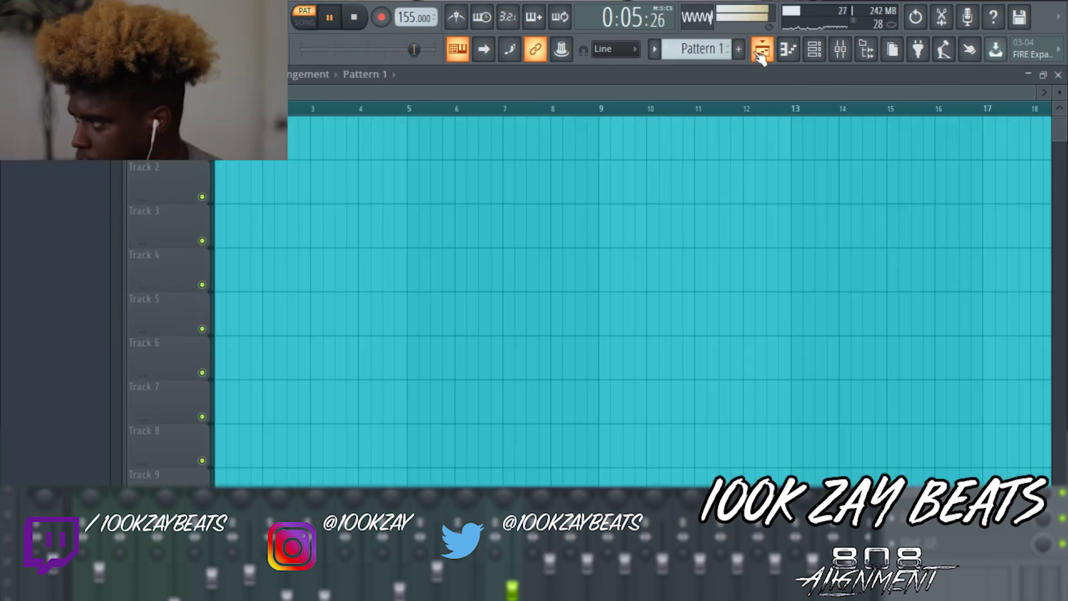
key("space")
left_click(215, 160)
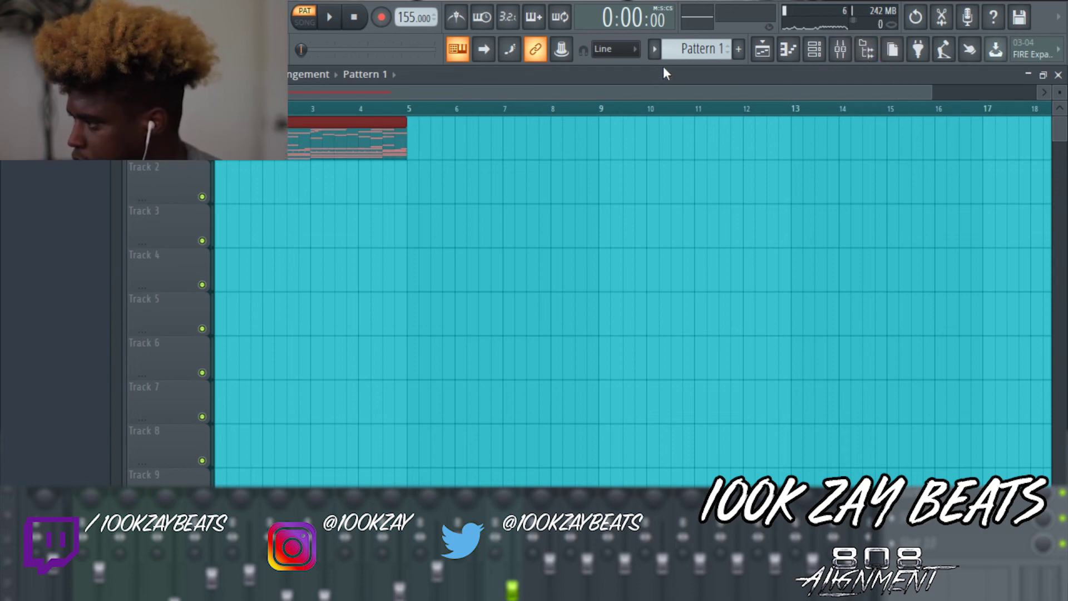
left_click(654, 49)
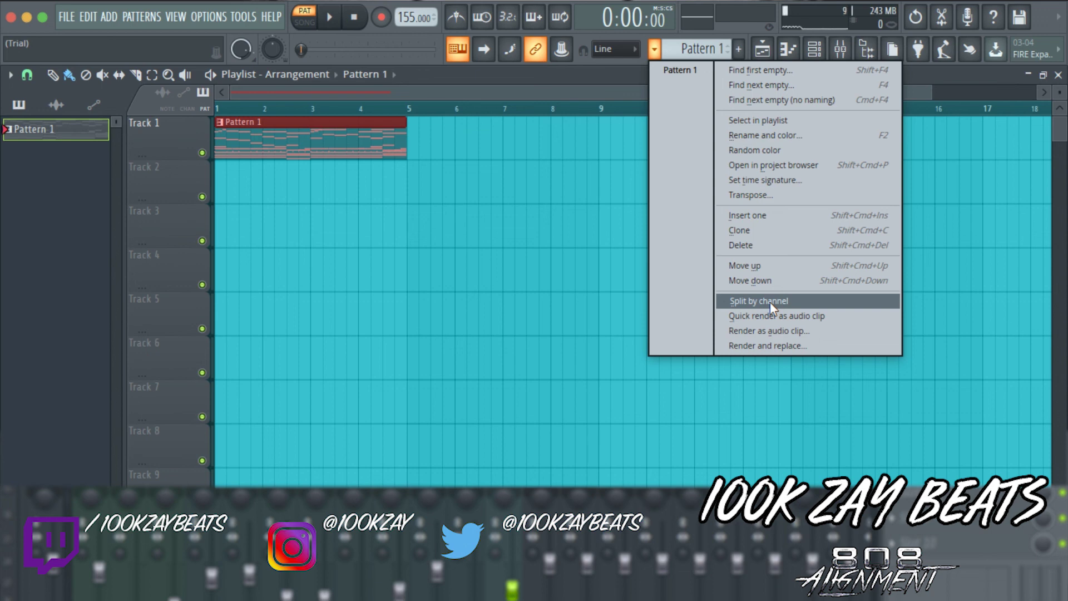
left_click(770, 301)
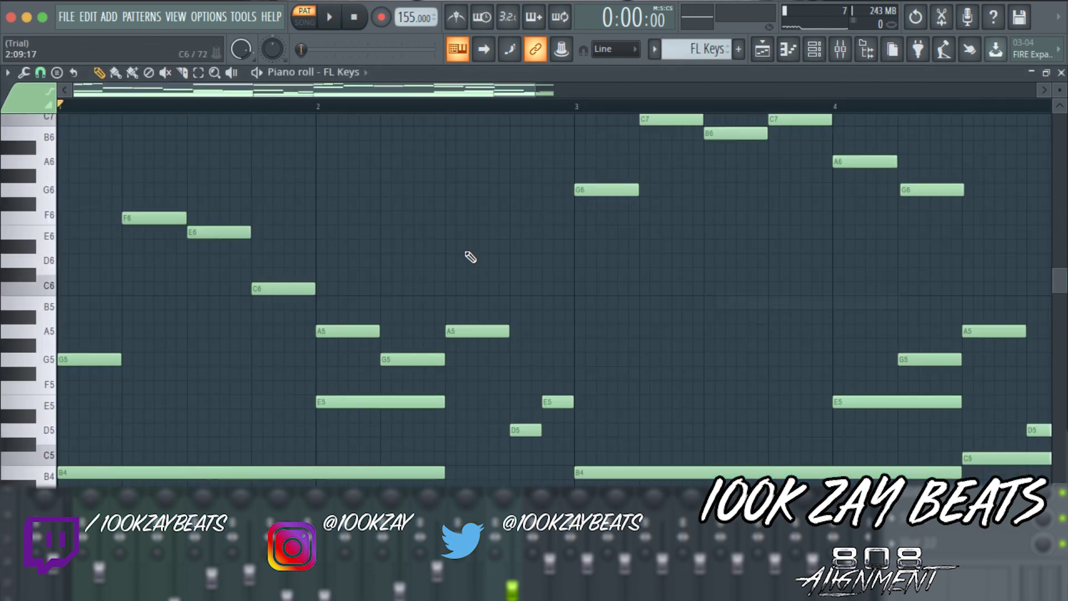
- Return to the playlist and delete all clips from it
left_click(763, 51)
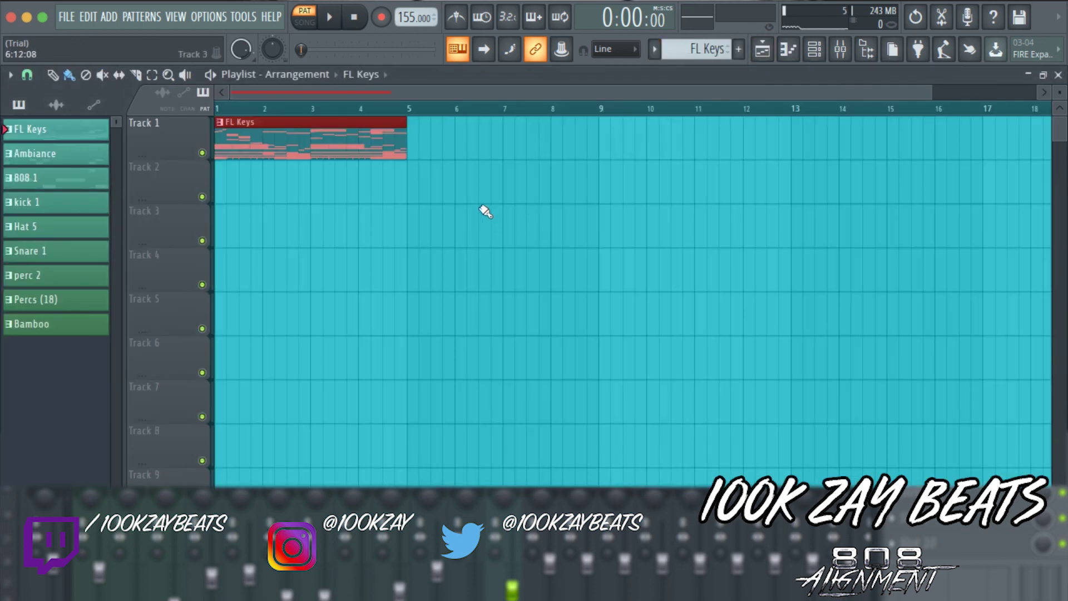
key("super+d")
mouse_move(336, 145)
left_mouse_down()
mouse_move(307, 187)
mouse_move(293, 181)
mouse_move(333, 153)
left_mouse_up()
key("super+a")
key("Delete")
- Arrange FL Keys clips from bar 1 to 12, Ambiance clips from bar 5 to 12, and an 808 1 clip at bar 9
left_click_drag(55, 129, 239, 146)
key("super+b")
left_click_drag(56, 153, 429, 184)
left_click_drag(56, 178, 631, 230)
left_click_drag(612, 134, 510, 186)
key("super+b")
scroll(540, 239, "down", 3)
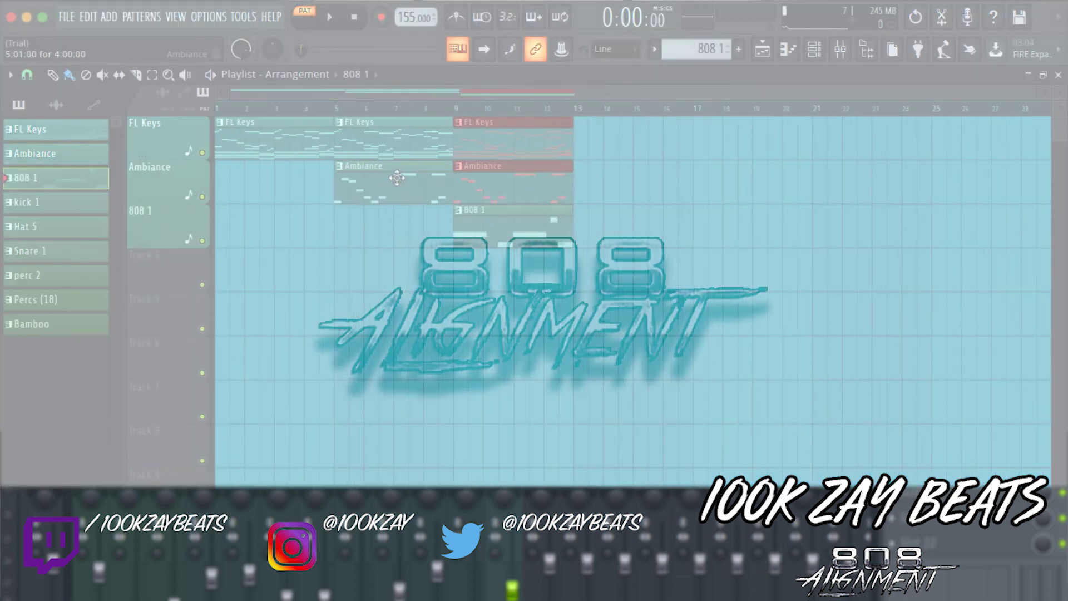
- Add Hat 5 and Snare 1 clips at bar 9 and duplicate the whole bar 9 section to bars 13 and 17
left_click_drag(56, 251, 502, 312)
left_click_drag(55, 226, 548, 283)
left_click_drag(594, 290, 503, 289)
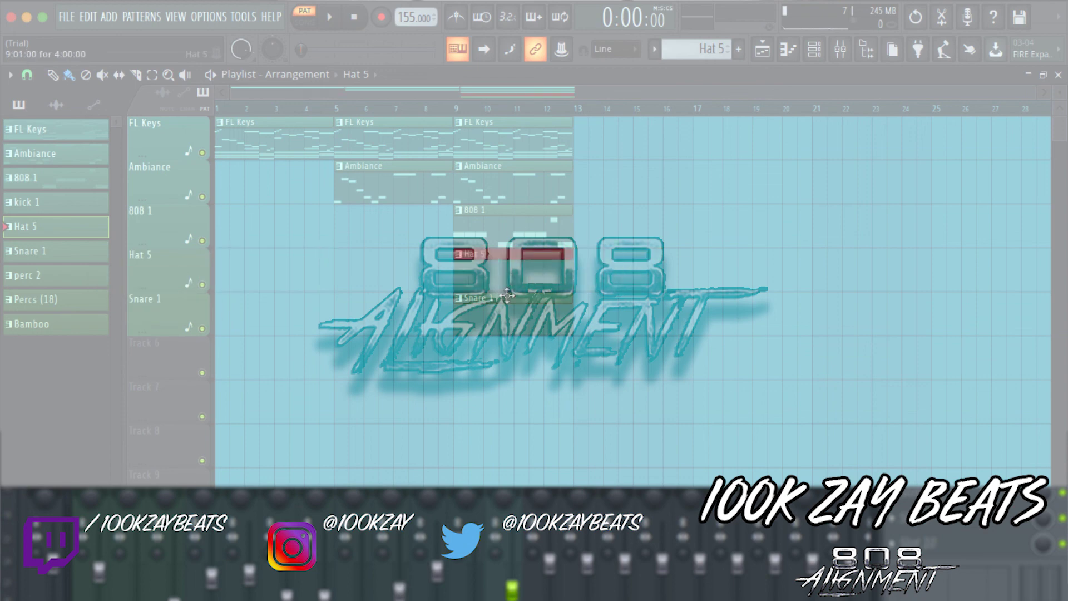
left_click_drag(634, 134, 480, 310)
key("super+b")
key("super+b")
- Remove the Hat 5 and 808 1 clips at bar 17 and add kick 1 and perc 2 clips there
right_click(745, 277)
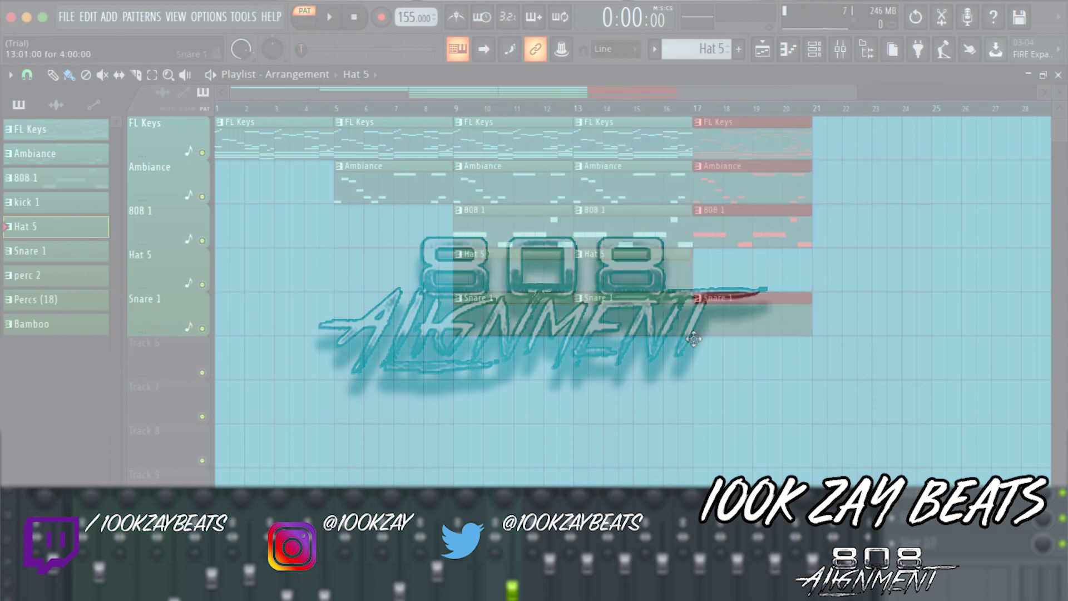
right_click(742, 239)
left_click_drag(31, 202, 751, 362)
left_click_drag(31, 274, 765, 422)
- Select all clips in bars 17 to 20 and duplicate them three times, filling up to bar 33
scroll(240, 200, "down", 2)
left_click_drag(632, 473, 692, 114)
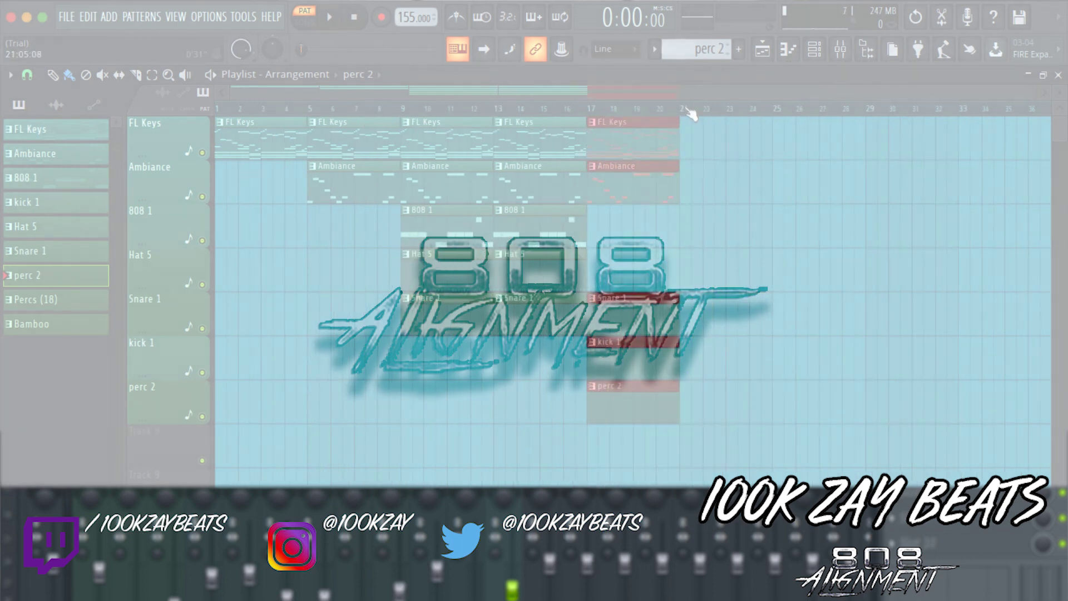
key("super+b")
key("super+b")
key("super+b")
- Add Bamboo clips at bars 33 and 37 and extend the FL Keys clips over the same bars
left_click(56, 323)
left_click_drag(952, 453, 966, 450)
left_click_drag(969, 136, 906, 155)
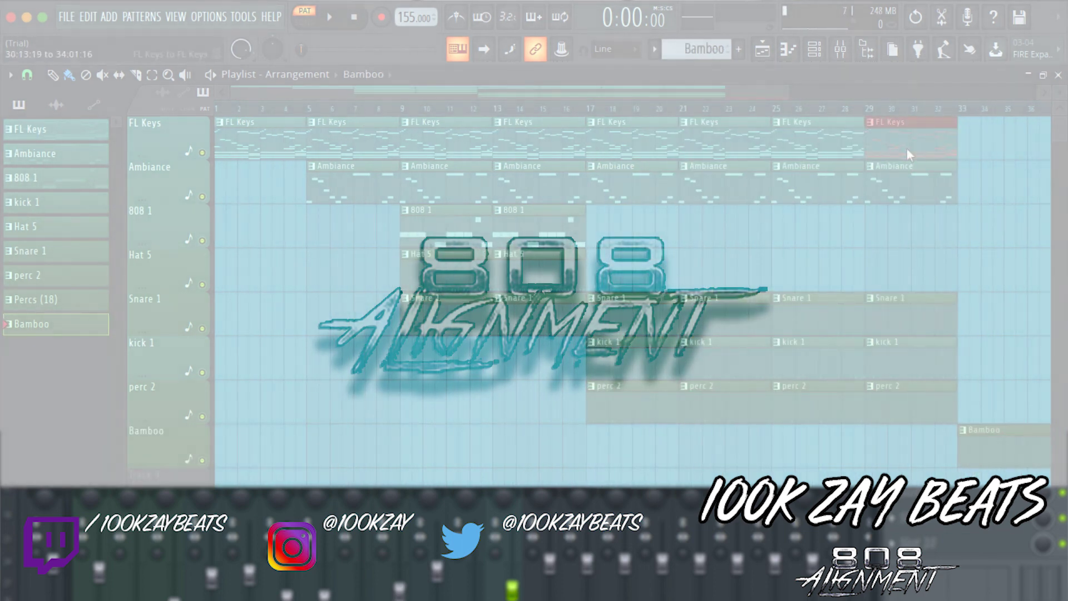
key("super+b")
key("super+b")
left_click_drag(828, 475, 879, 459)
key("super+b")
- Add Percs (18) clips at bars 33 and 37 and duplicate the Snare 1 clip to both bars
left_click(56, 299)
left_click_drag(253, 477, 824, 476)
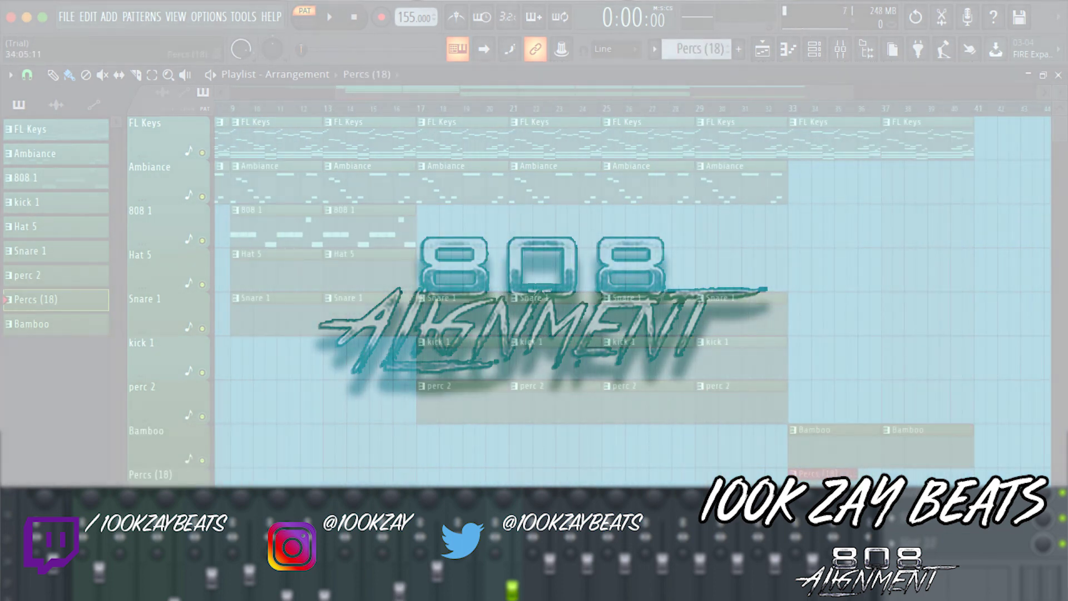
key("super+b")
left_click_drag(776, 327, 755, 313)
key("super+b")
key("super+b")
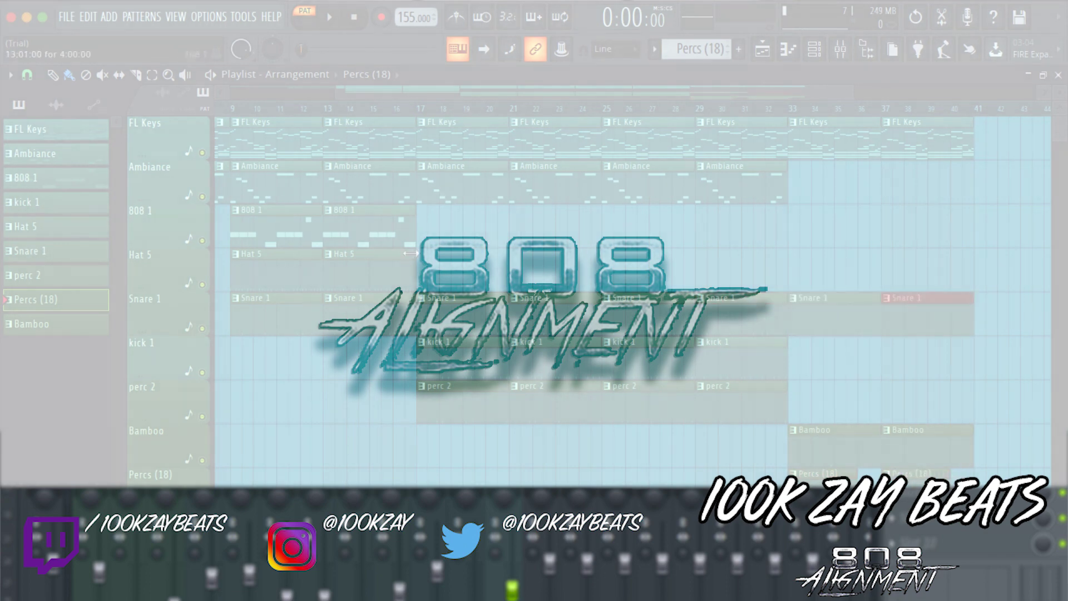
- Play the arrangement in song mode, set the 808 1 soft clipper's post gain to 75%, and return to the playlist
scroll(839, 114, "down", 2)
key("space")
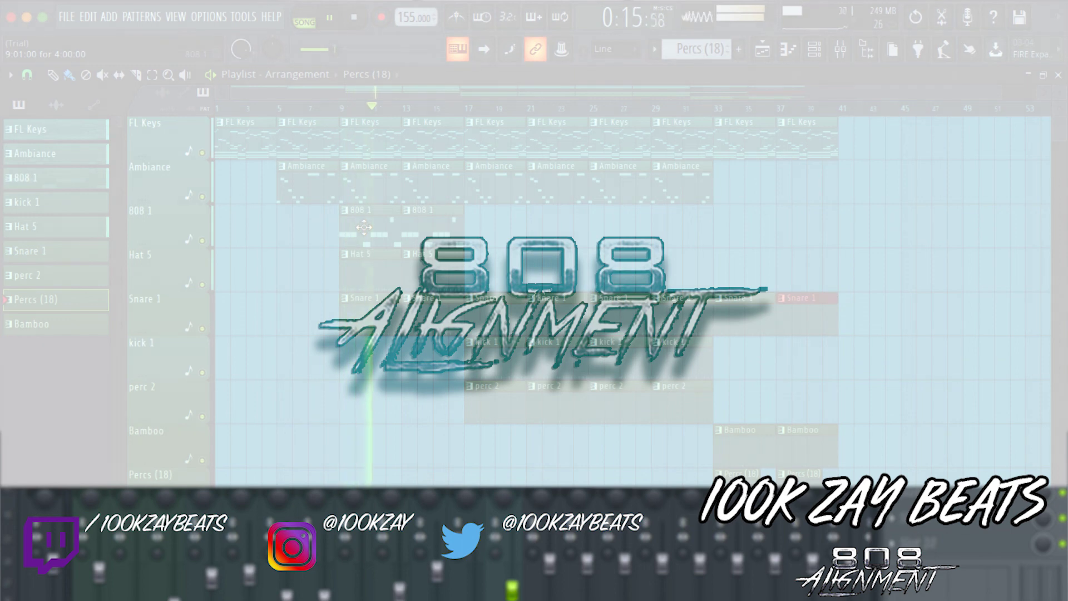
left_click(850, 58)
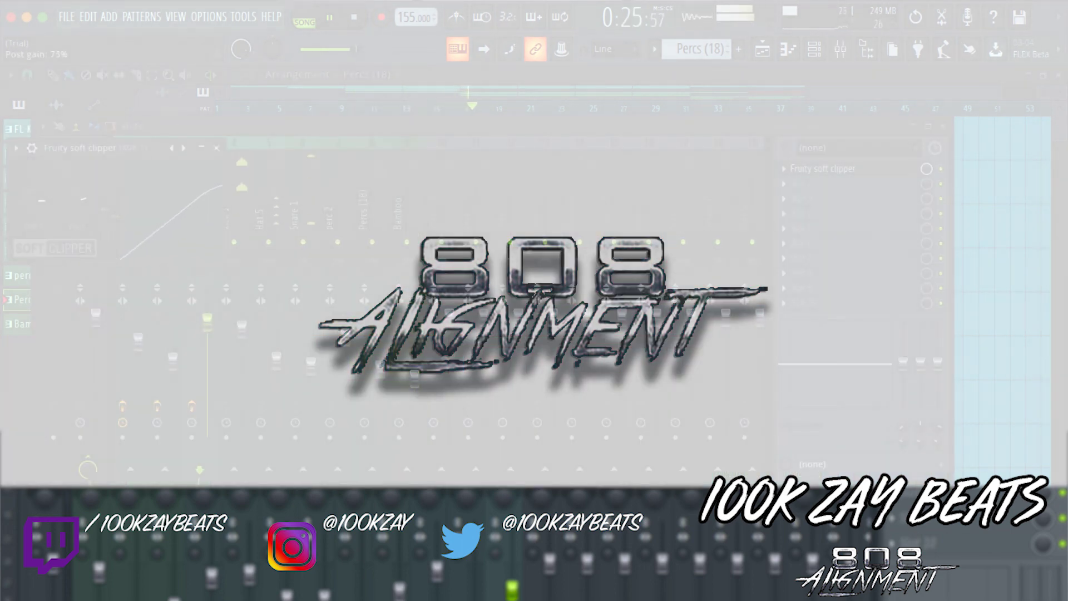
left_click(217, 148)
left_click(840, 49)
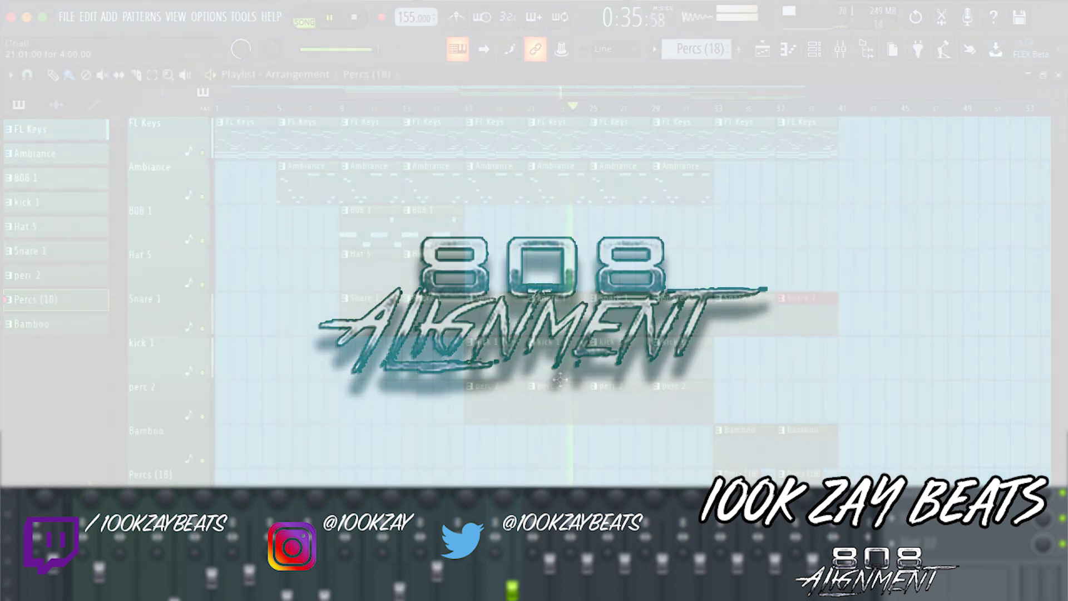
- Pick the 808 1 pattern and paint its clips on the 808 1 track from bar 25 onward
left_click(433, 223)
left_click_drag(604, 226, 694, 236)
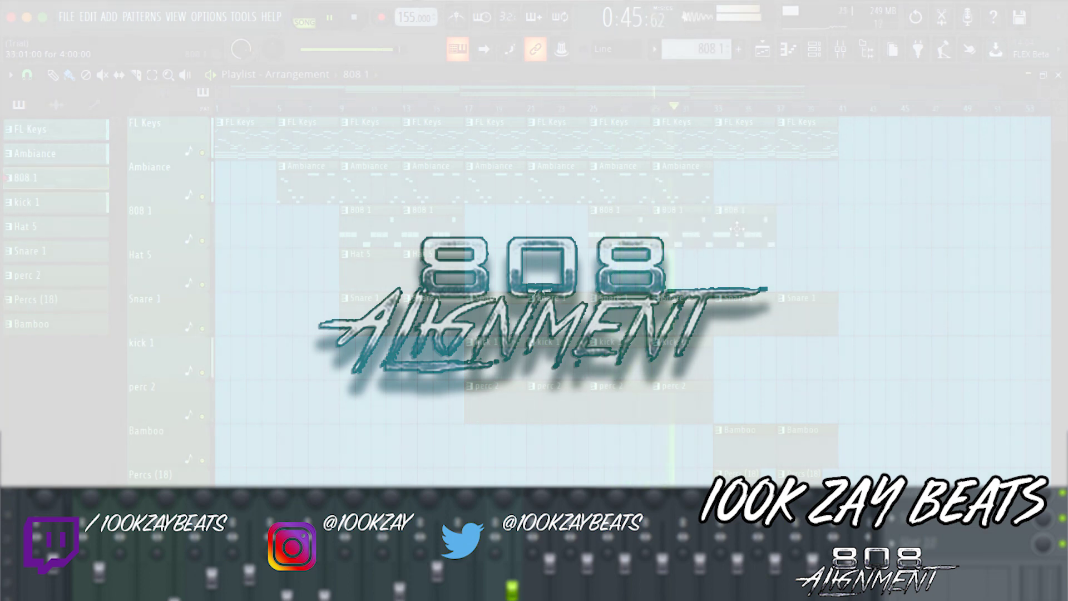